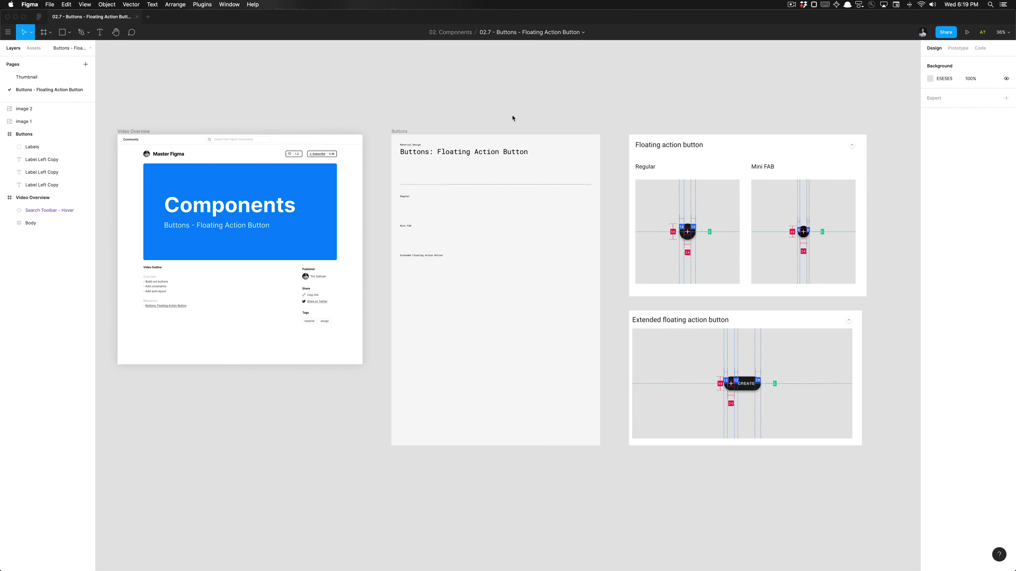
Check the available libraries list, then switch the left panel to Assets.
key(alt+super+o)
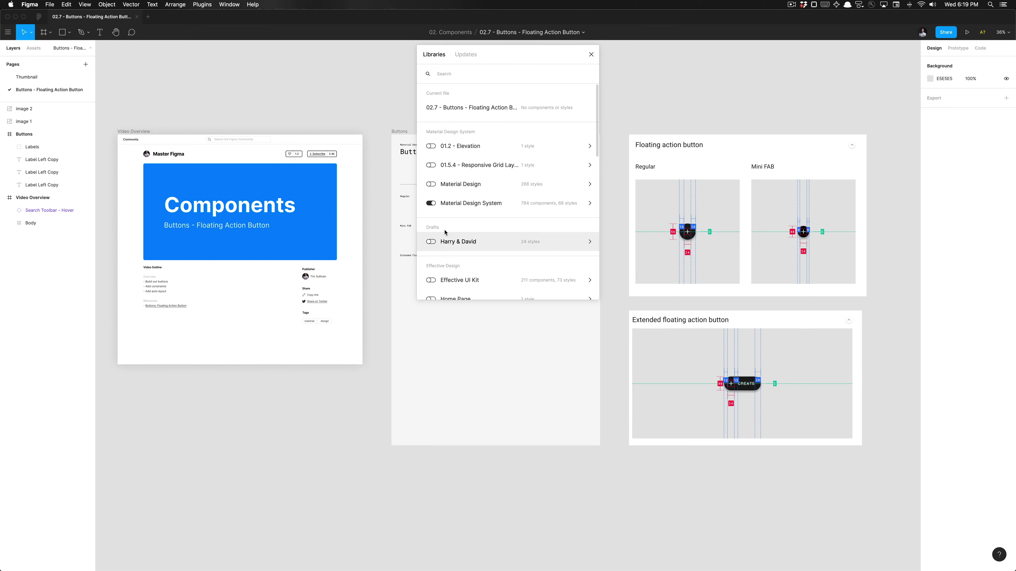
click(591, 54)
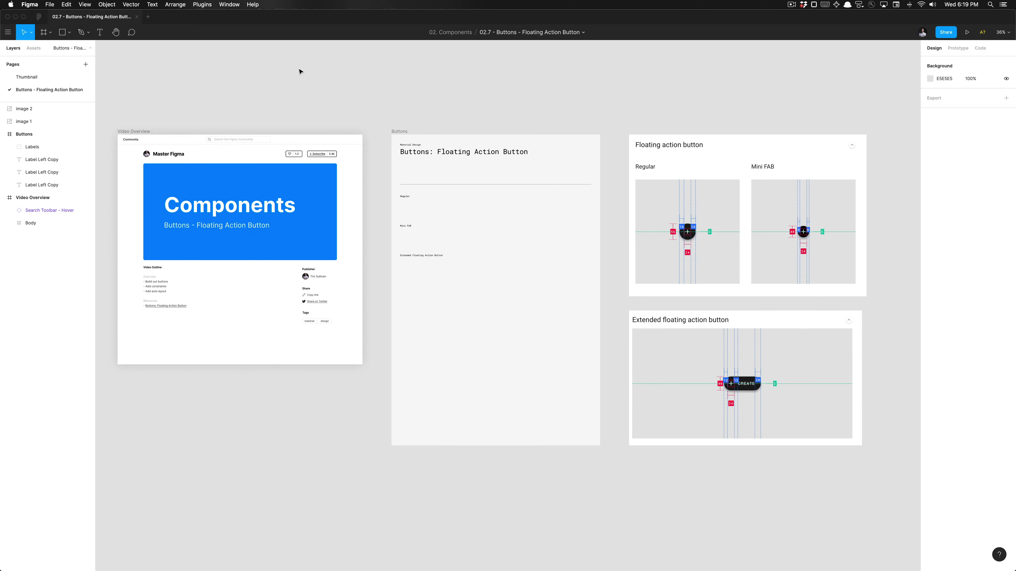
click(33, 50)
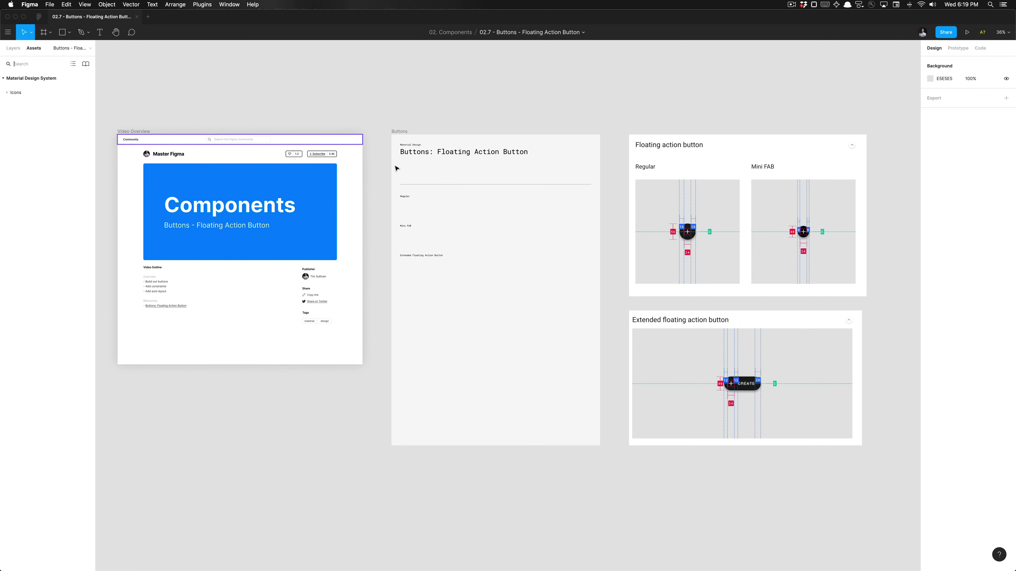
Open the overview frame's Buttons: Floating Action Button reference link in Chrome.
scroll(738, 229, up, 2)
scroll(739, 227, up, 2)
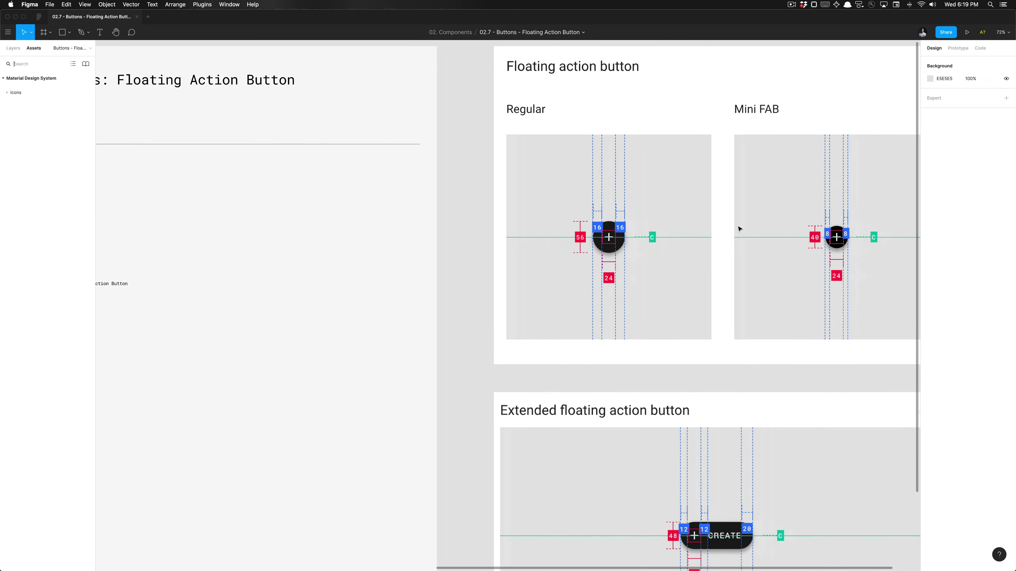
scroll(739, 227, down, 3)
scroll(739, 227, right, 5)
scroll(145, 266, left, 5)
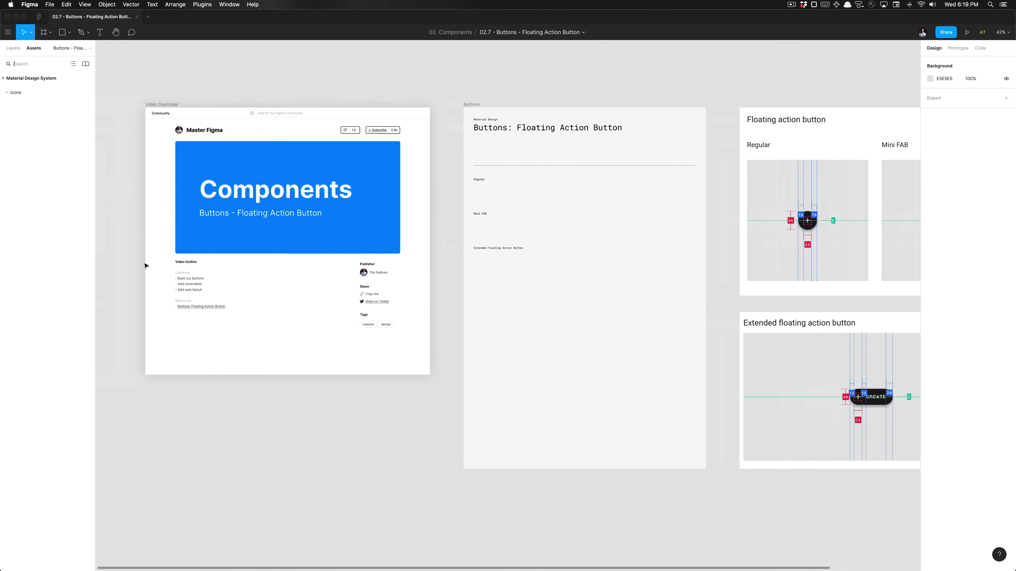
scroll(145, 265, up, 6)
click(211, 254)
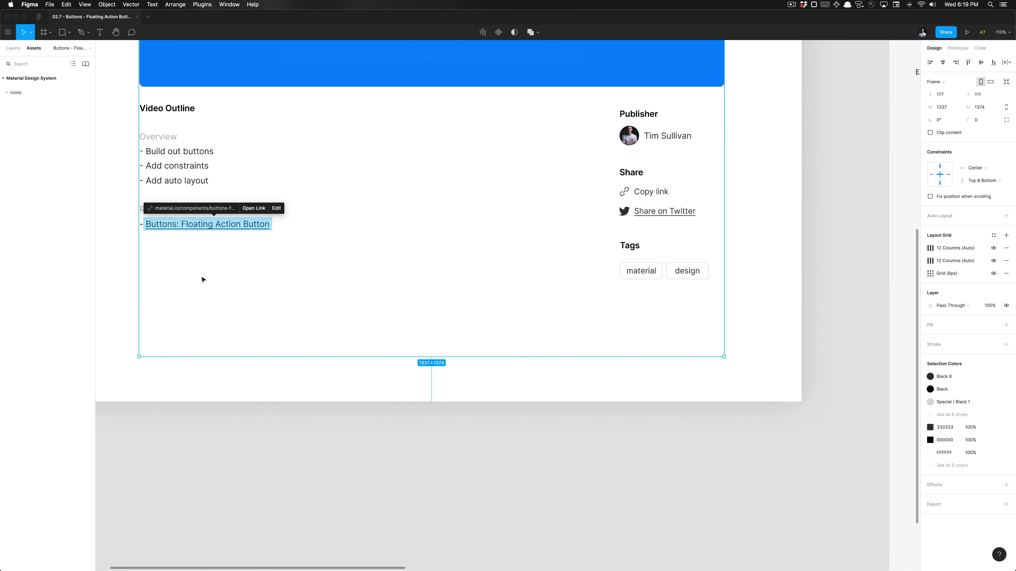
click(138, 272)
scroll(138, 272, up, 3)
scroll(147, 273, down, 1)
click(209, 274)
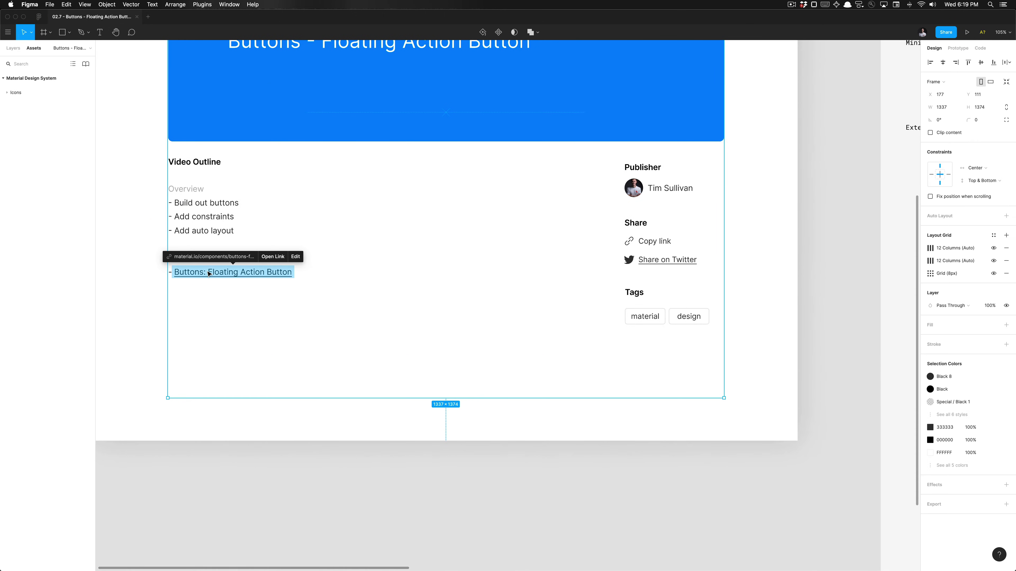
click(273, 257)
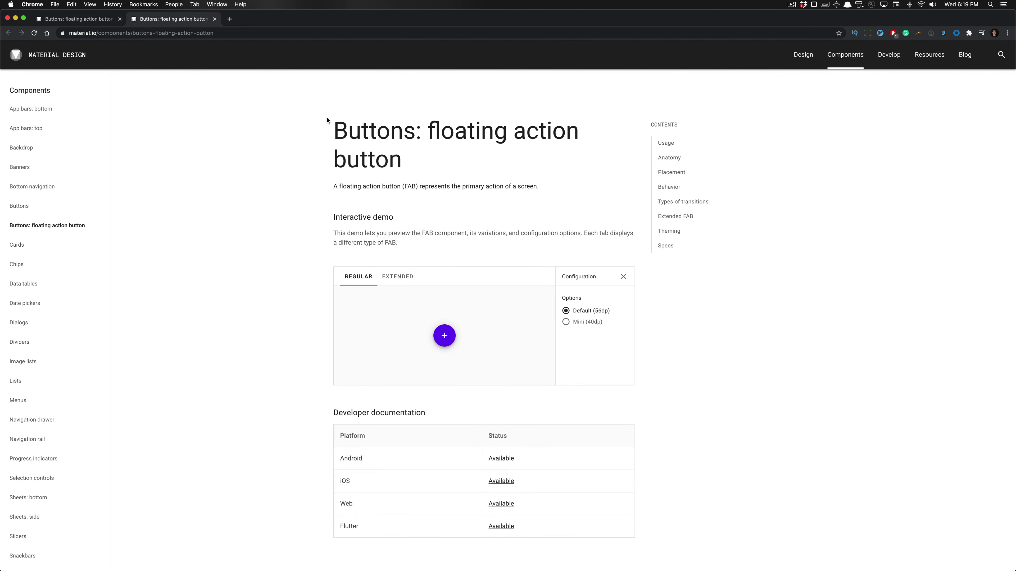
Read the page intro, then preview the extended and regular FAB and its ripple.
drag(352, 148, 424, 254)
click(425, 254)
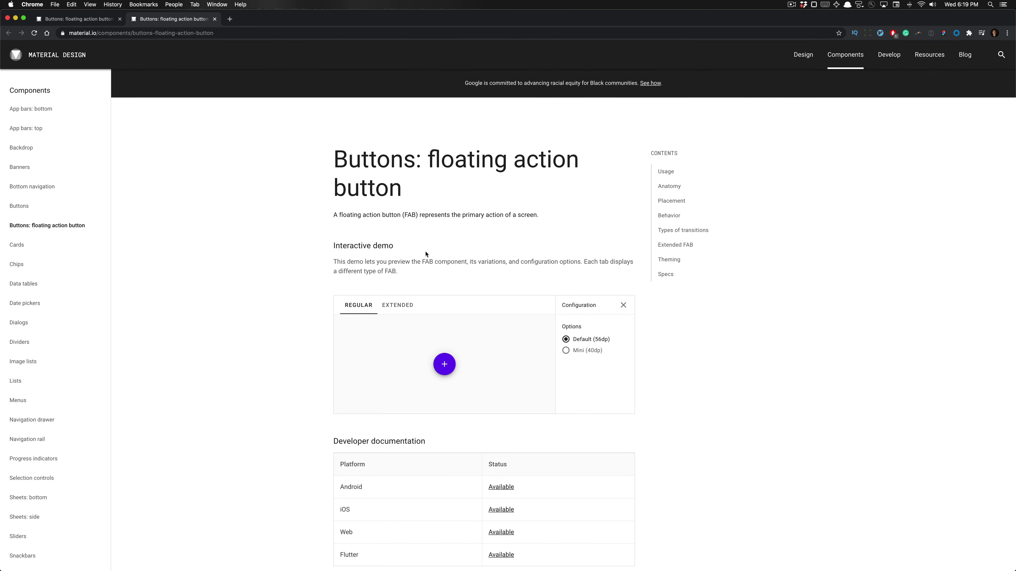
scroll(426, 254, down, 2)
scroll(426, 255, down, 1)
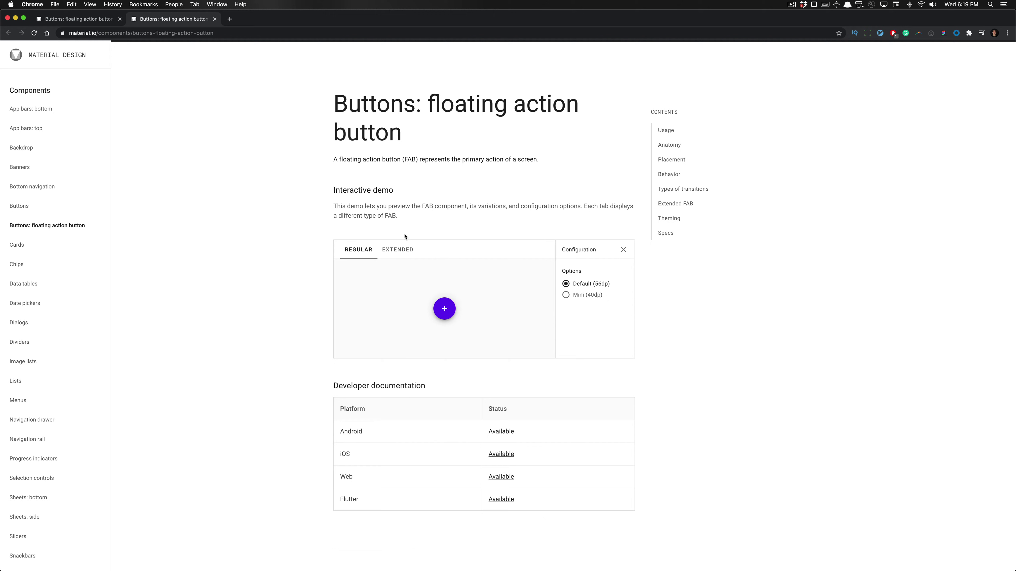
click(398, 249)
click(359, 249)
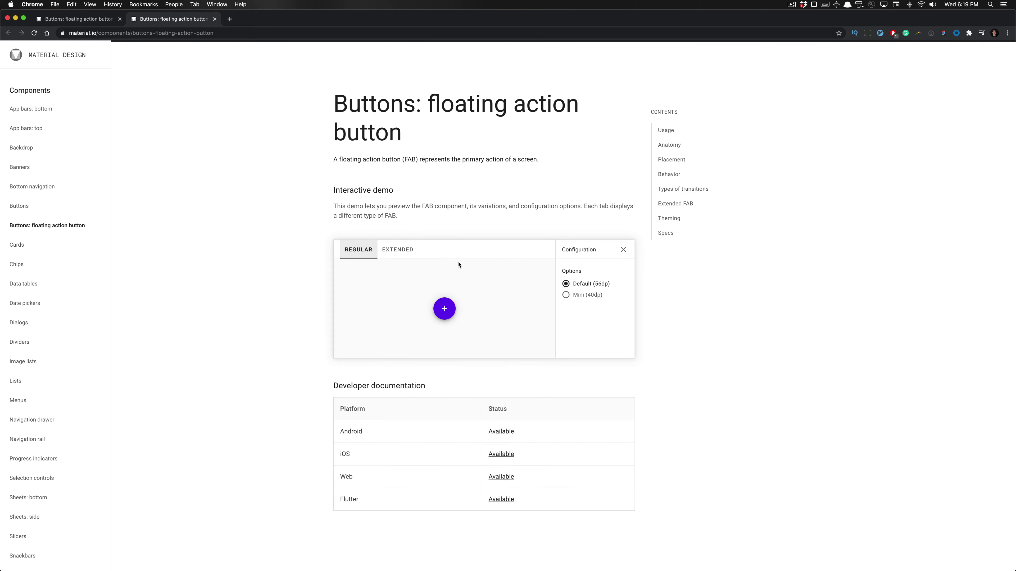
click(444, 309)
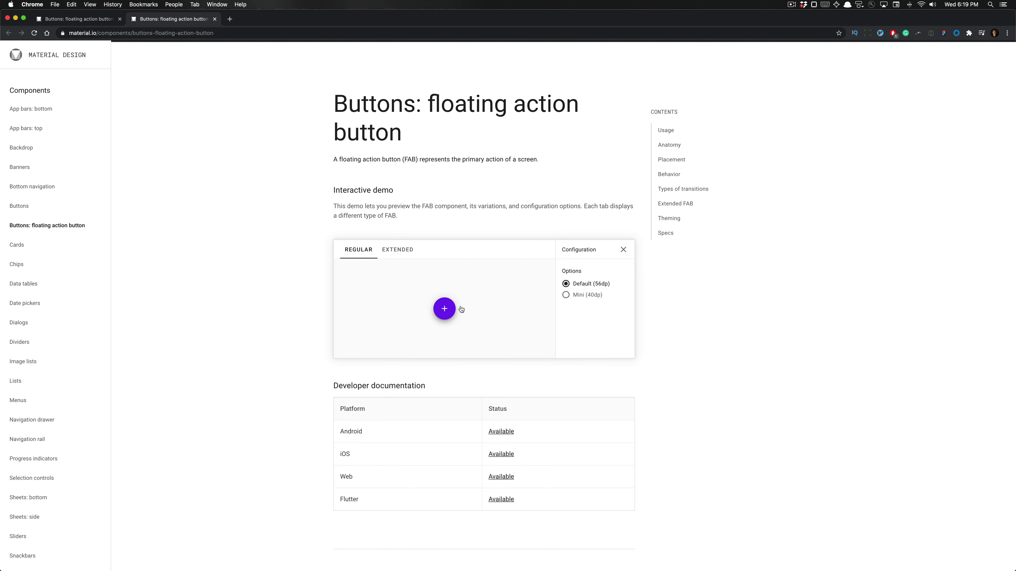
Toggle the demo FAB between Mini (40dp) and Default (56dp), ending on Mini.
click(566, 295)
key(Up)
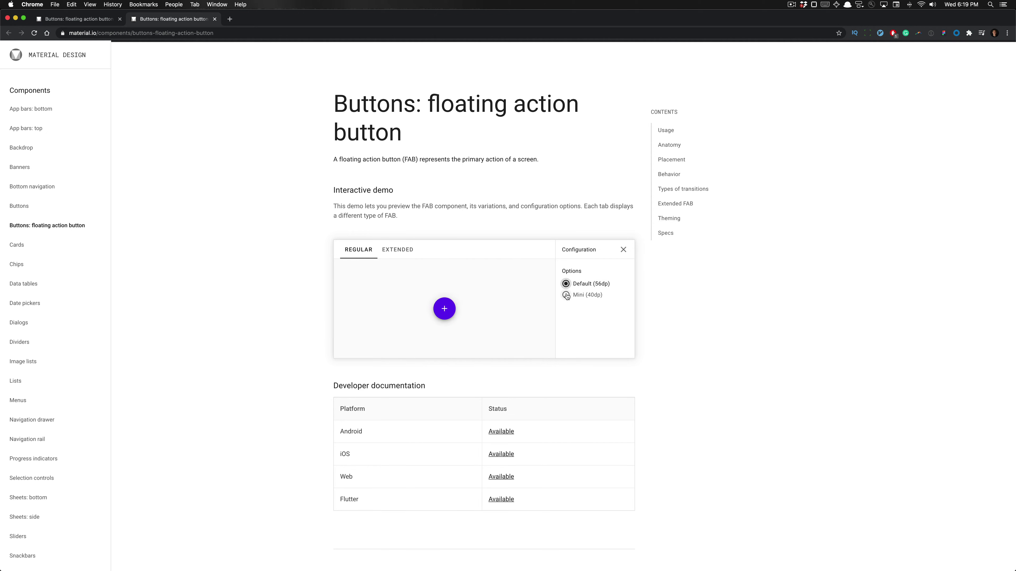
click(566, 296)
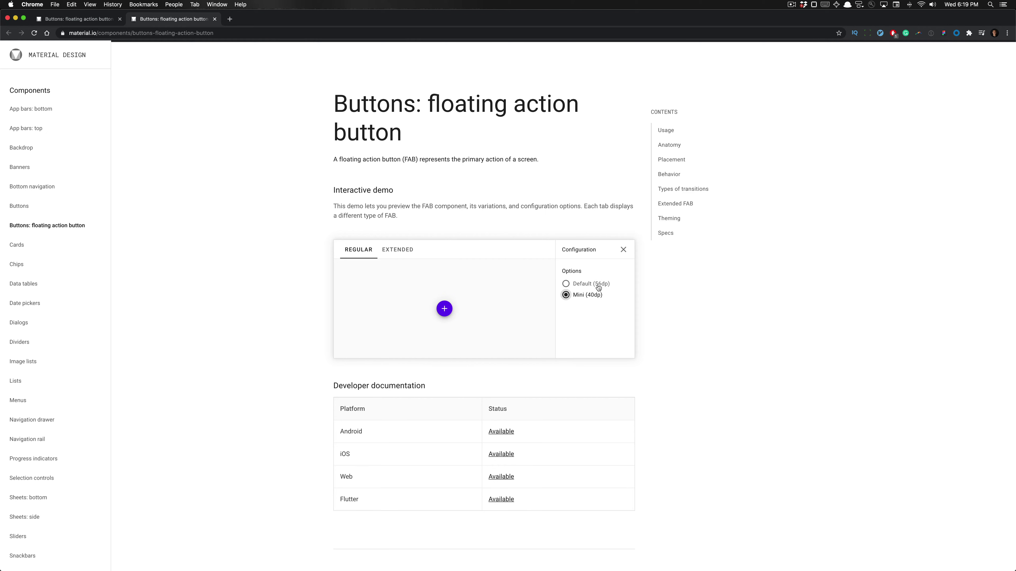
click(568, 284)
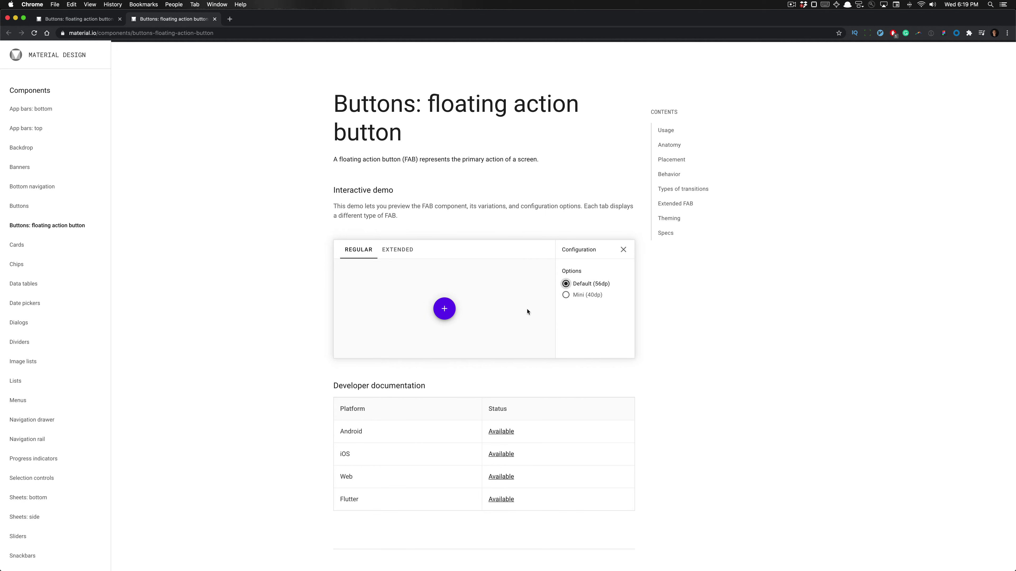
click(566, 295)
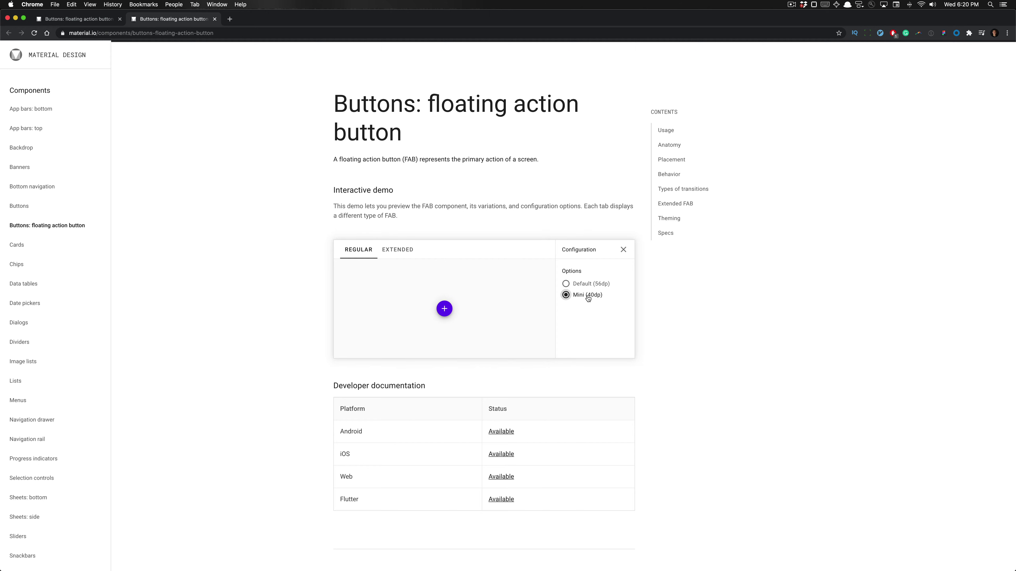
Preview the Extended FAB with its leading plus icon toggled on and off.
click(410, 250)
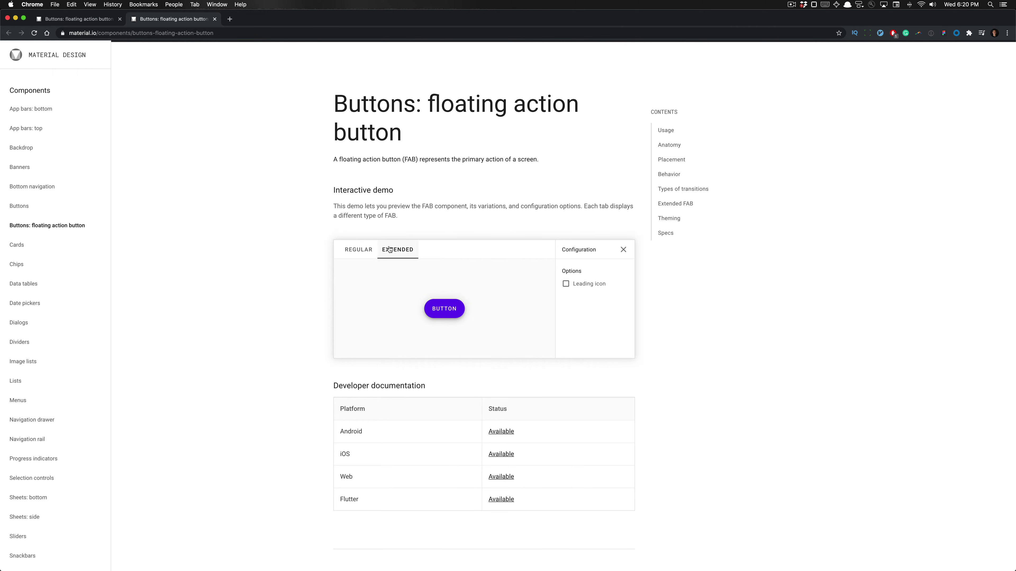
click(566, 284)
click(566, 284)
click(566, 285)
click(566, 285)
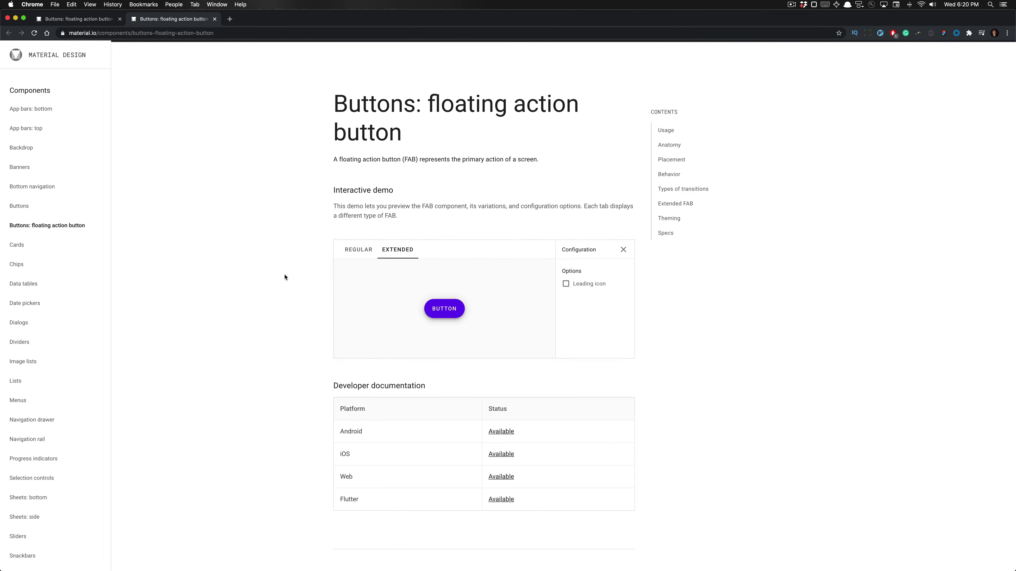
scroll(283, 276, down, 20)
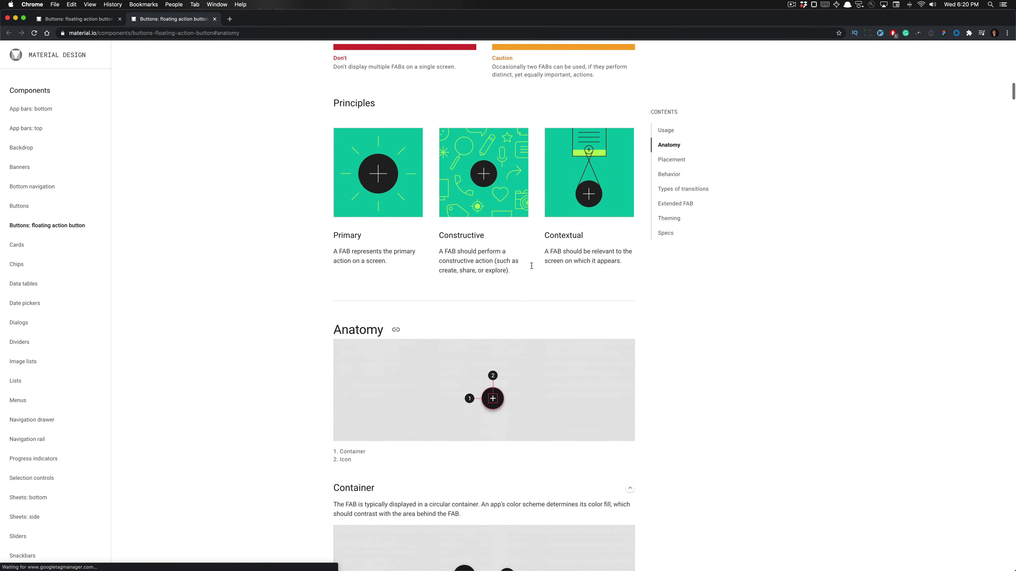
Jump to Specs, browse the regular, mini and extended FAB diagrams, then return to the top.
click(670, 234)
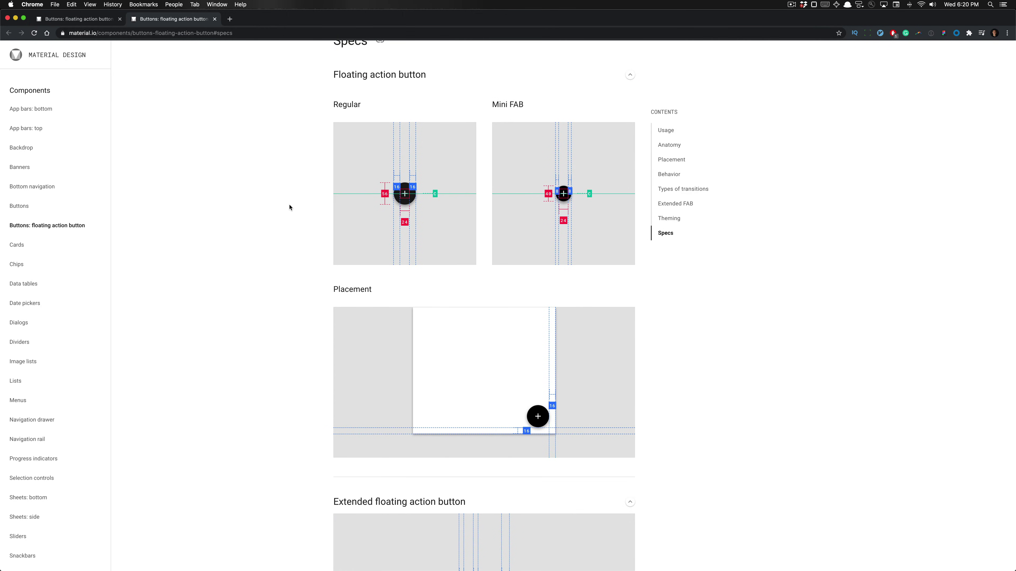
scroll(290, 207, down, 4)
scroll(290, 208, up, 8)
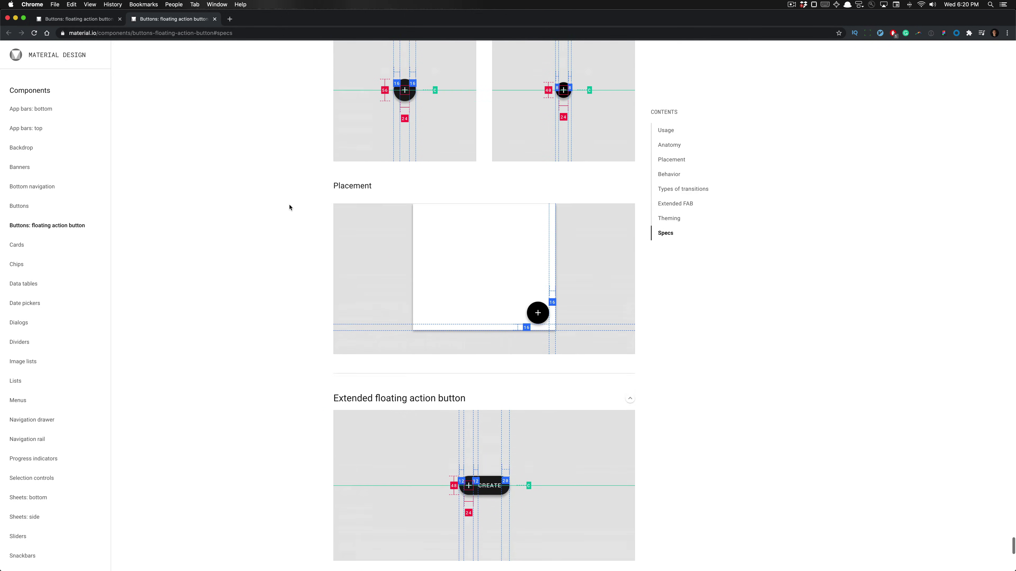
scroll(289, 207, down, 10)
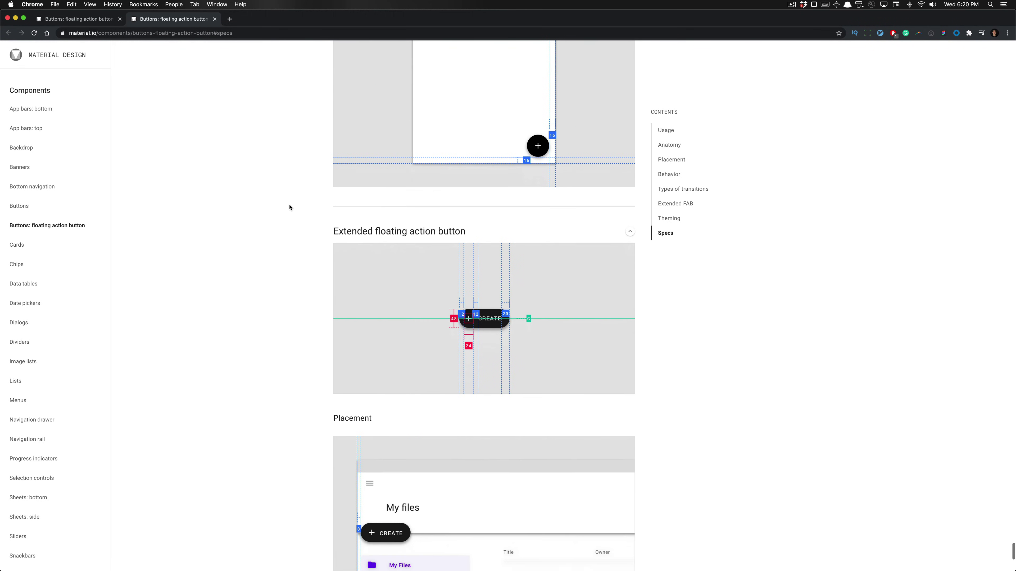
scroll(289, 207, up, 2)
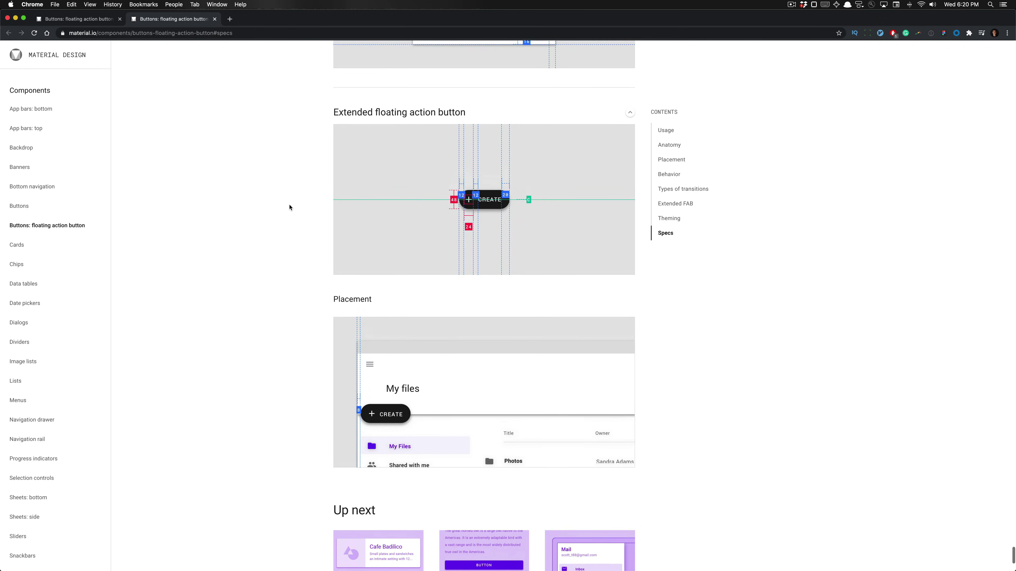
scroll(335, 296, up, 10)
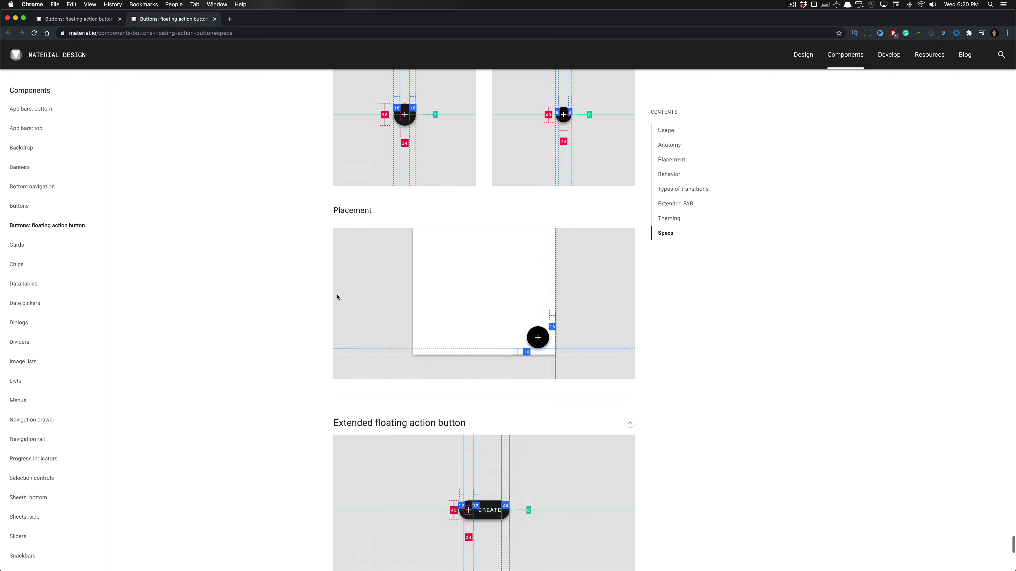
scroll(311, 331, up, 4)
scroll(311, 331, down, 4)
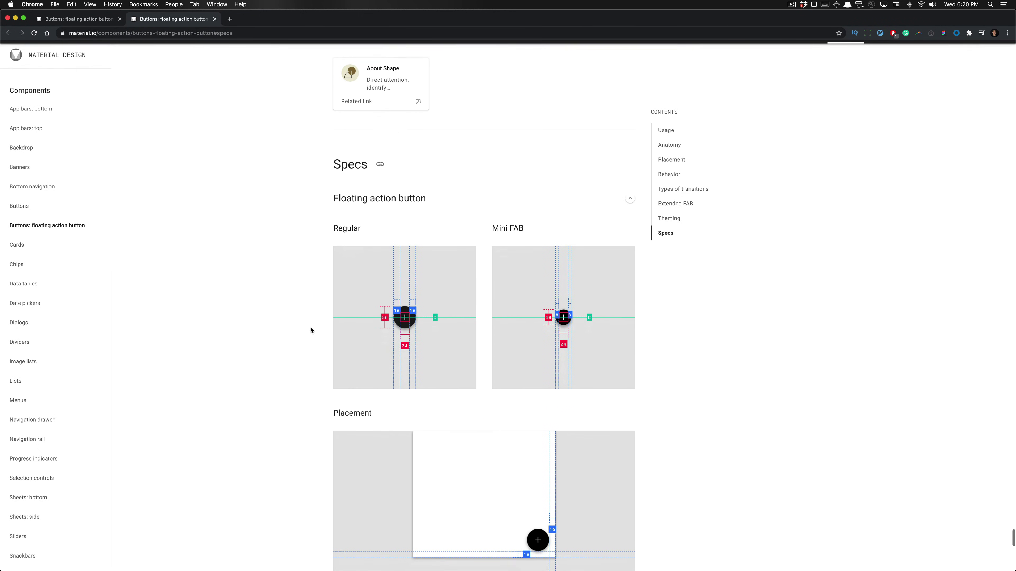
scroll(311, 331, down, 2)
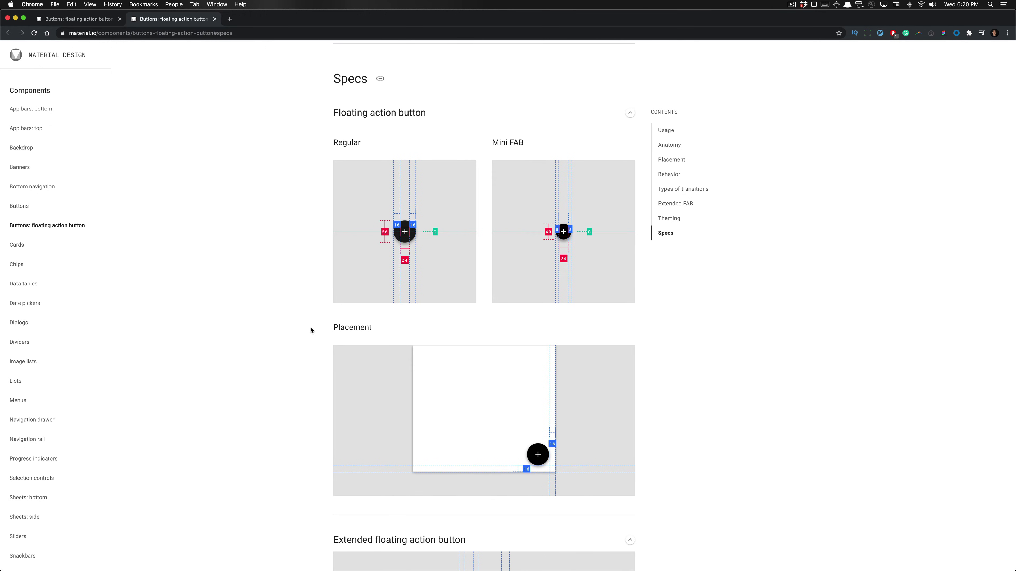
key(super+Up)
scroll(311, 330, down, 2)
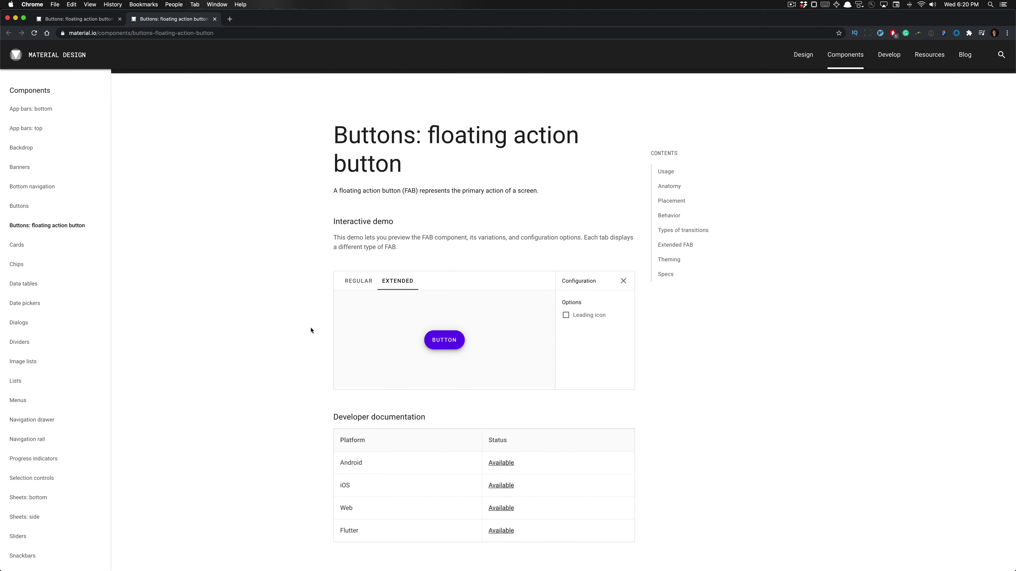
Toggle the Extended FAB's leading icon, then try the regular FAB at Mini and Default sizes.
click(578, 316)
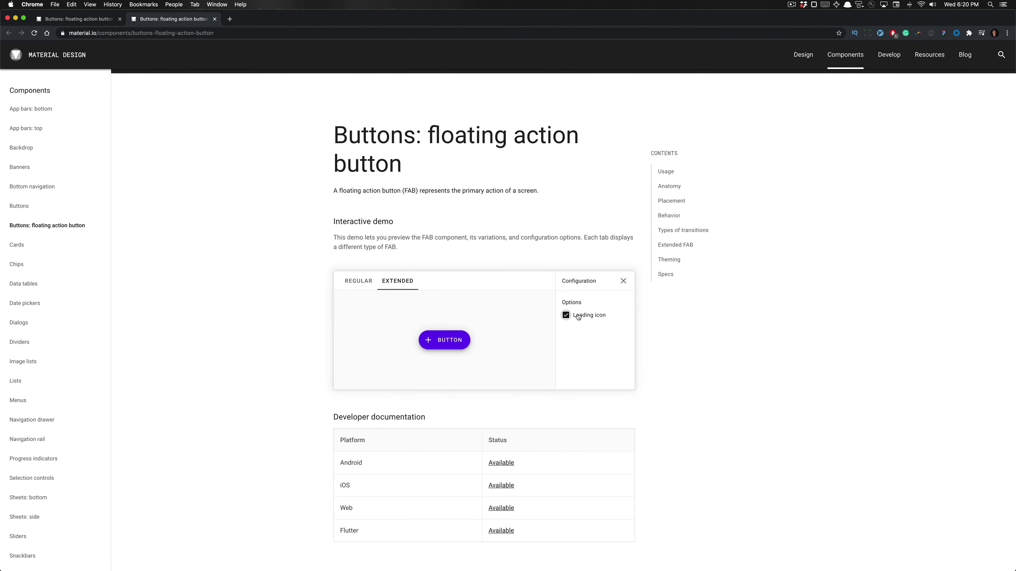
triple_click(578, 316)
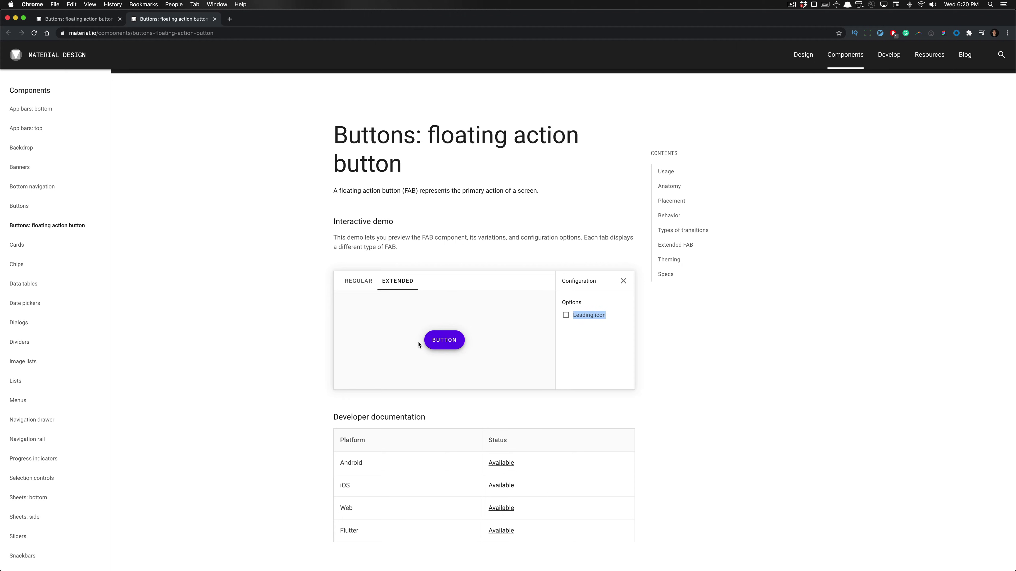
click(354, 280)
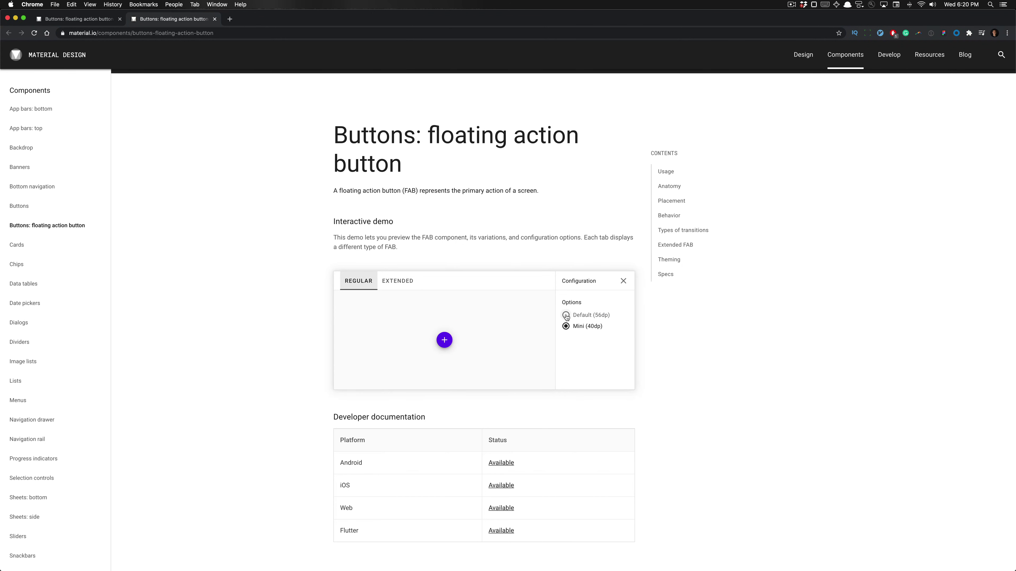
click(566, 326)
click(567, 316)
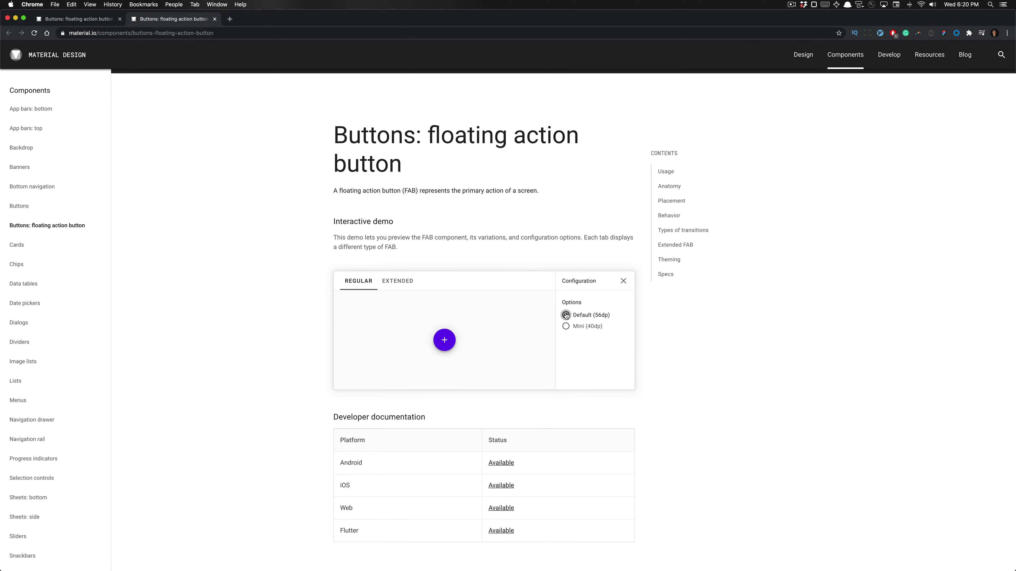
click(566, 326)
Toggle the Extended FAB's leading icon again, then return to the regular demo and Figma.
click(397, 282)
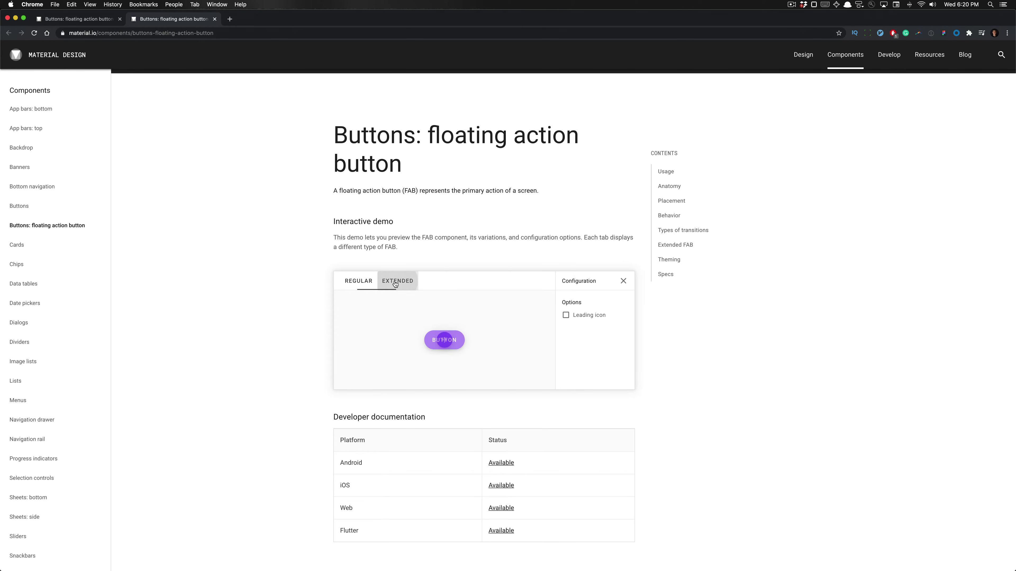
click(576, 320)
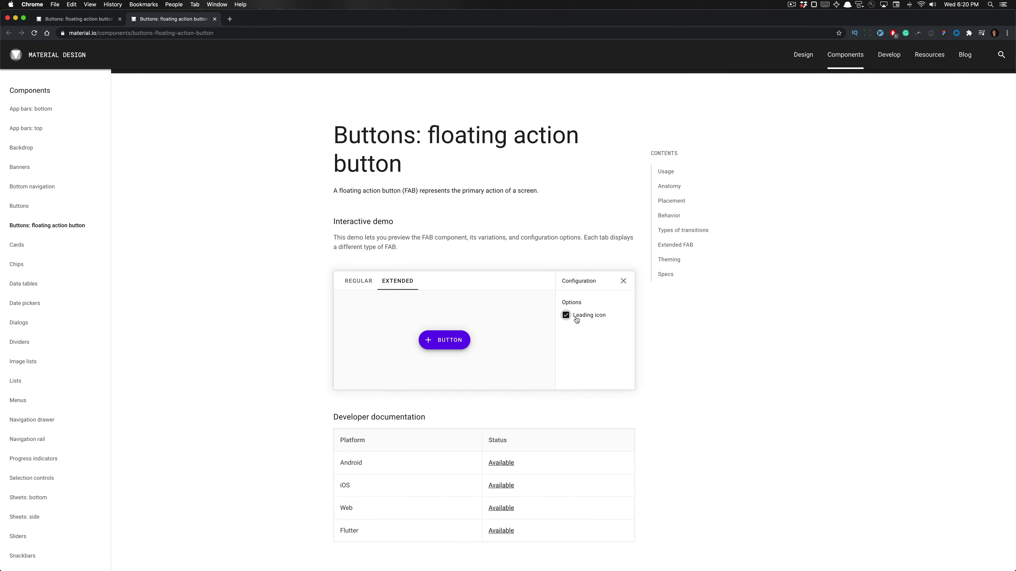
click(577, 320)
click(346, 282)
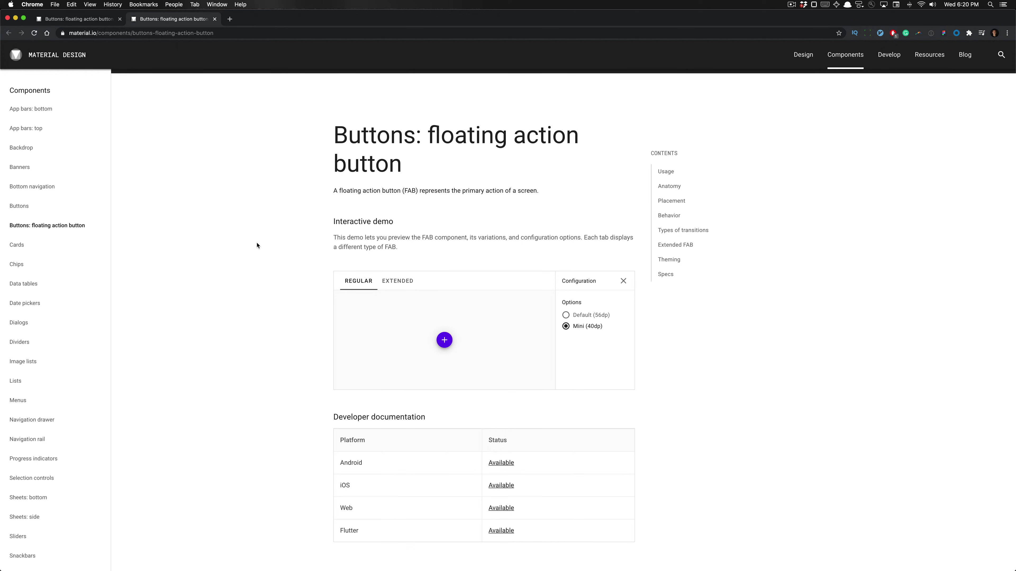
key(super+Tab)
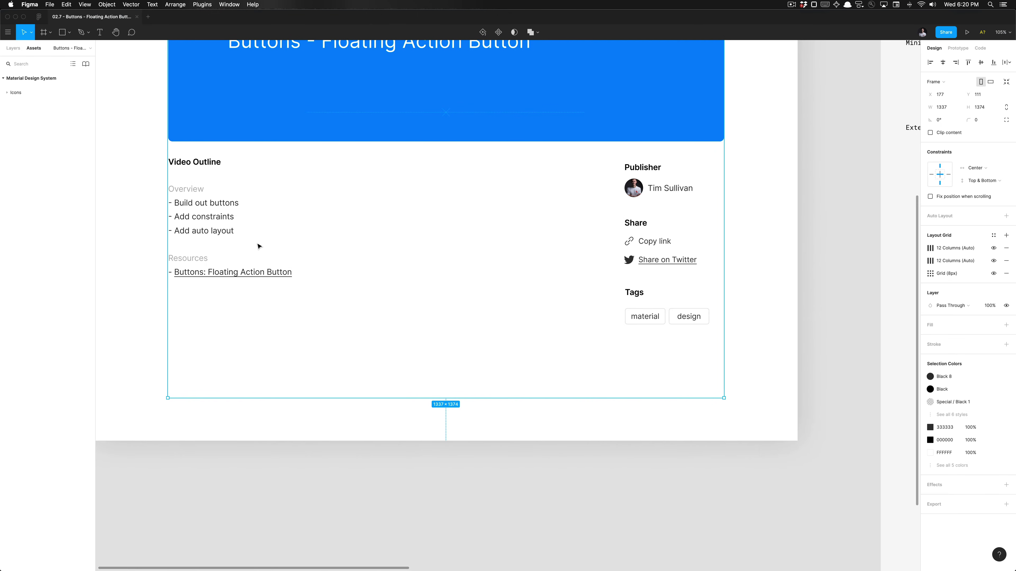
Zoom to fit all frames and review the available libraries list.
key(shift+1)
click(250, 433)
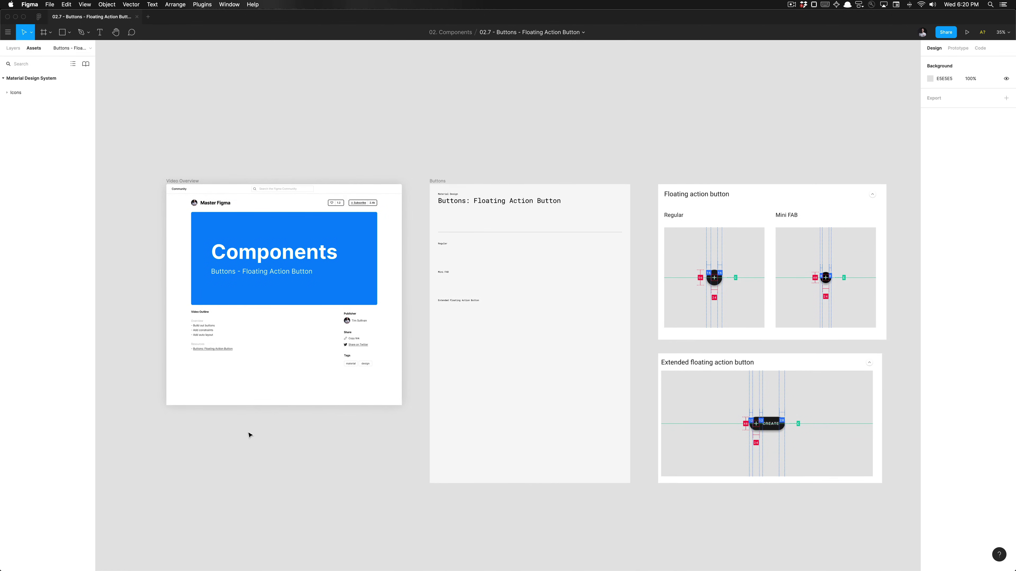
scroll(511, 284, right, 5)
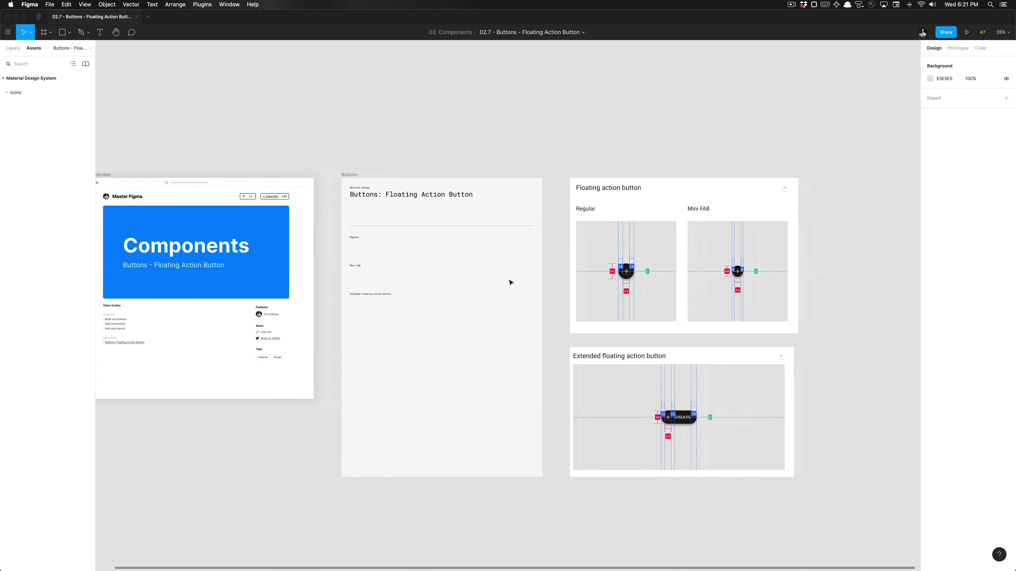
scroll(509, 283, right, 2)
scroll(503, 263, right, 3)
scroll(503, 262, left, 5)
scroll(503, 262, down, 1)
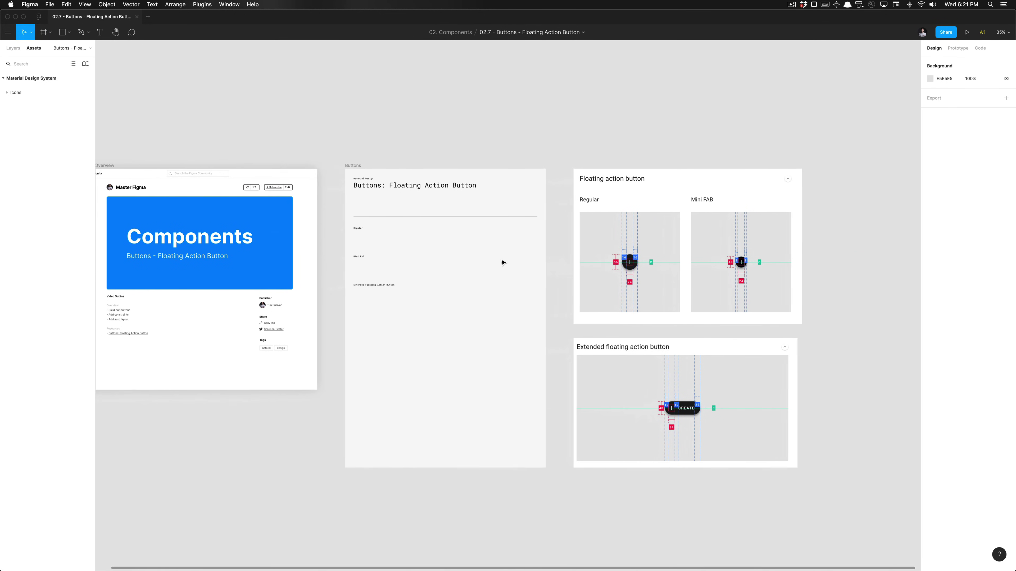
scroll(502, 263, right, 2)
key(alt+super+o)
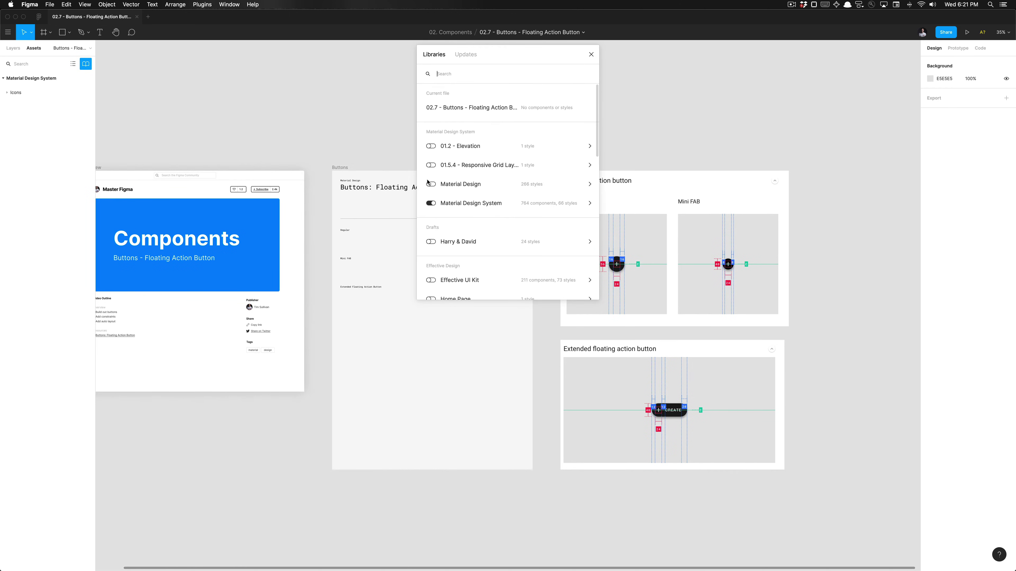
click(591, 55)
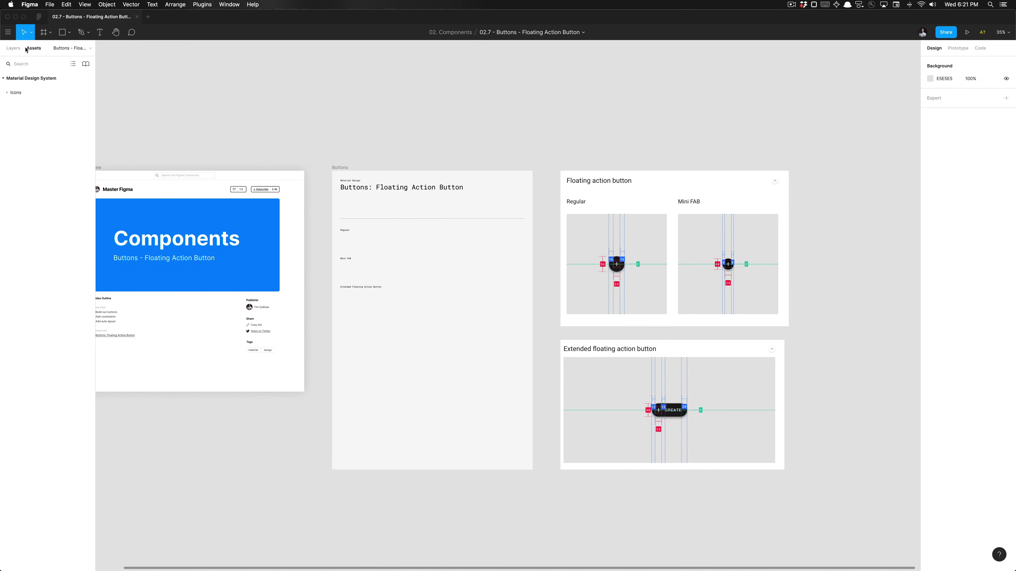
Search assets for 'plus', then clear it and browse the Icons folder in grid view.
text(plus)
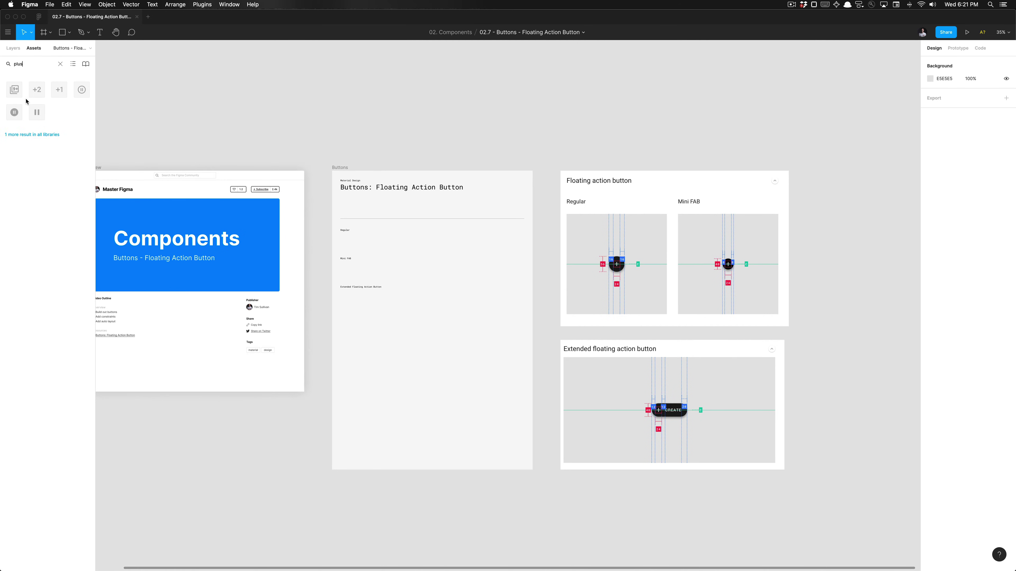
click(43, 135)
click(59, 65)
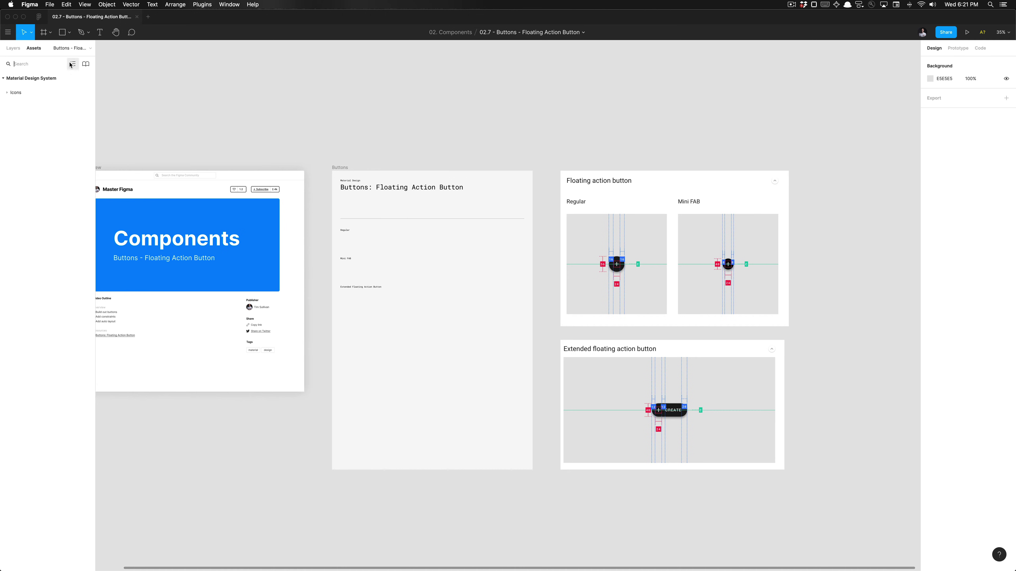
click(74, 65)
click(29, 92)
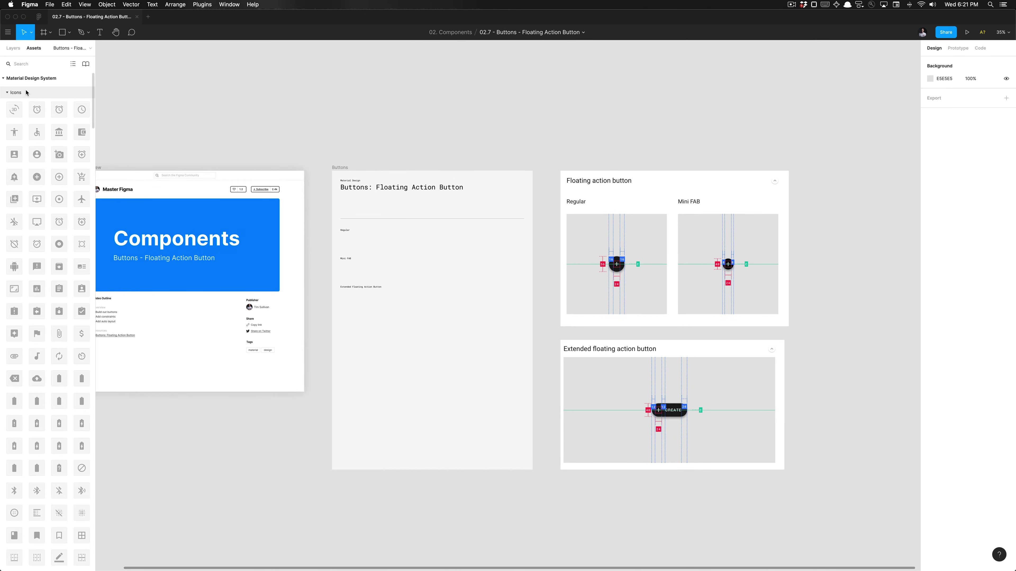
click(20, 93)
click(20, 93)
Place a 24×24 ic_view_headline_24px instance below the overview frame and open its main component.
scroll(31, 339, down, 10)
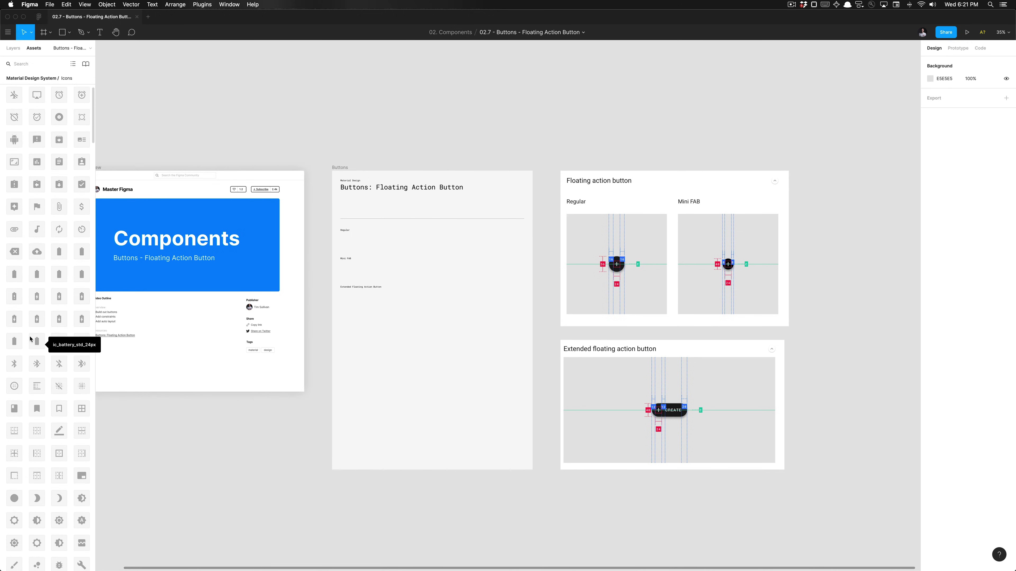
scroll(31, 339, down, 5)
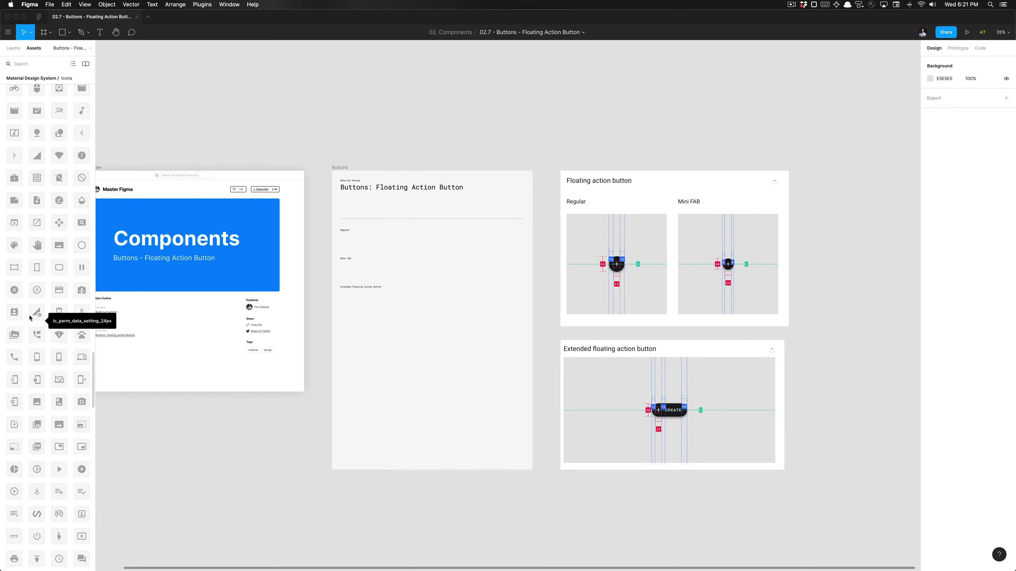
scroll(56, 447, down, 10)
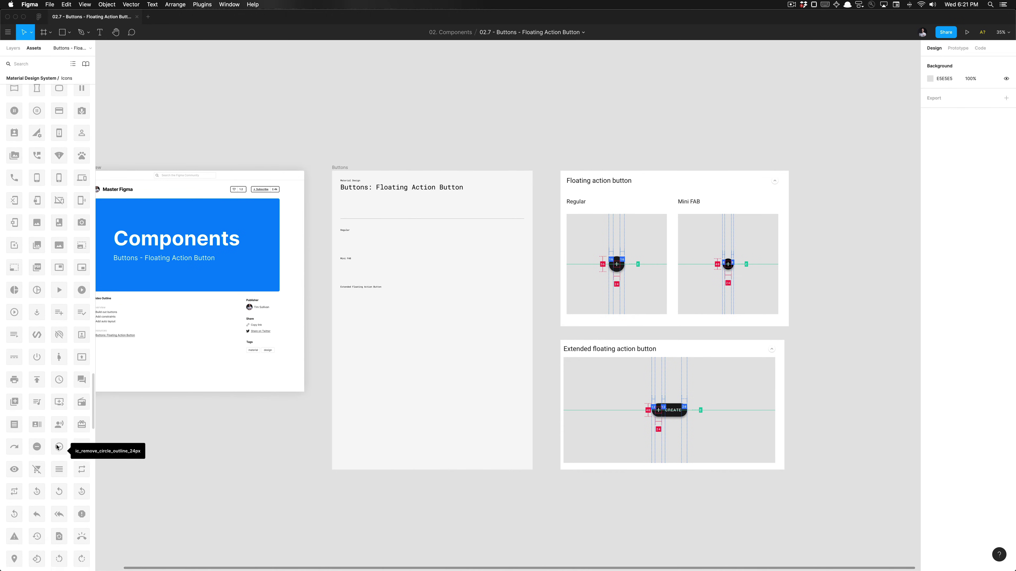
scroll(56, 448, down, 15)
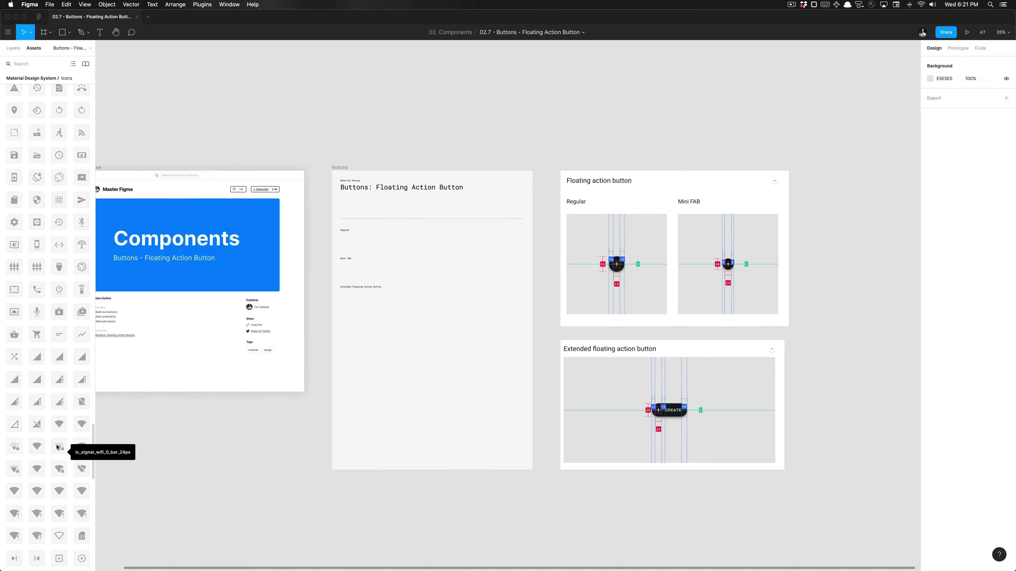
scroll(57, 447, down, 20)
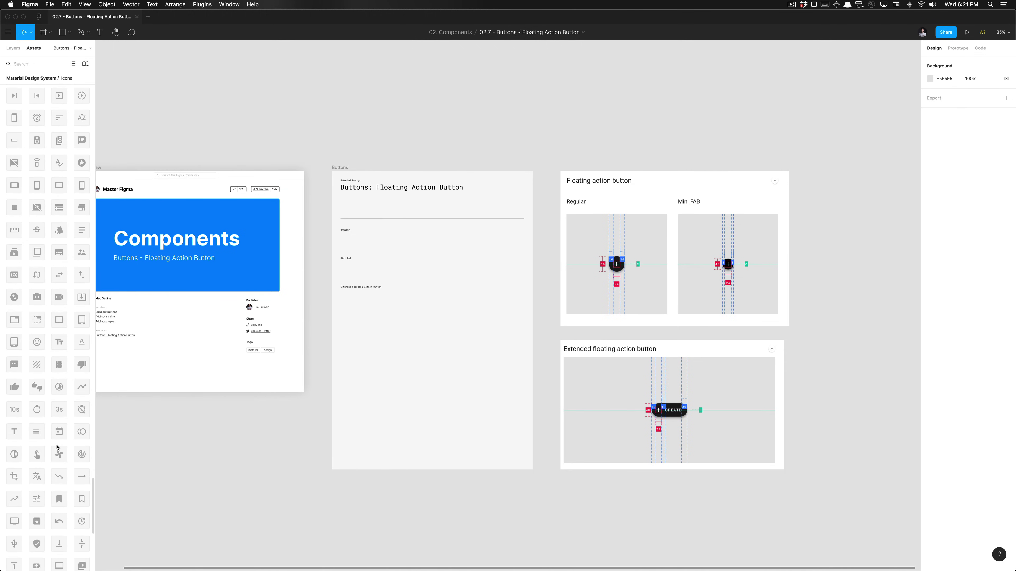
drag(58, 419, 145, 403)
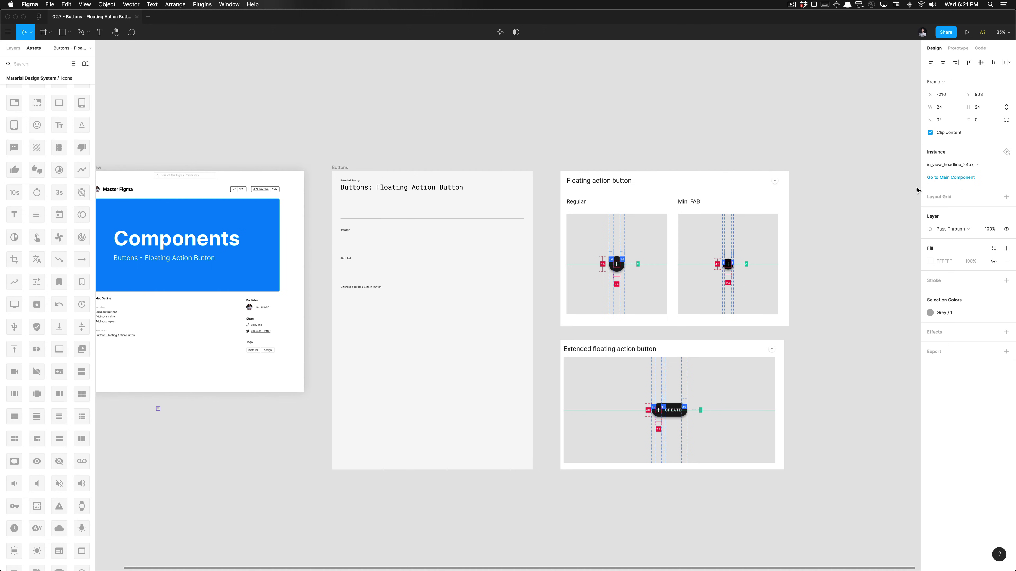
click(940, 179)
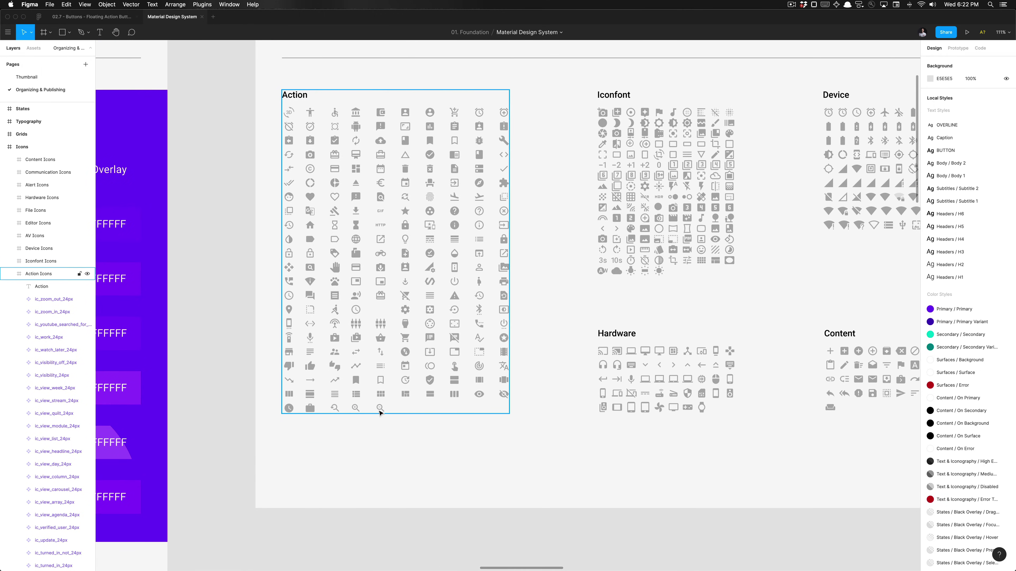
Pan around the Material Design System Icons board and select the Action icons group.
scroll(477, 429, down, 5)
scroll(476, 426, left, 5)
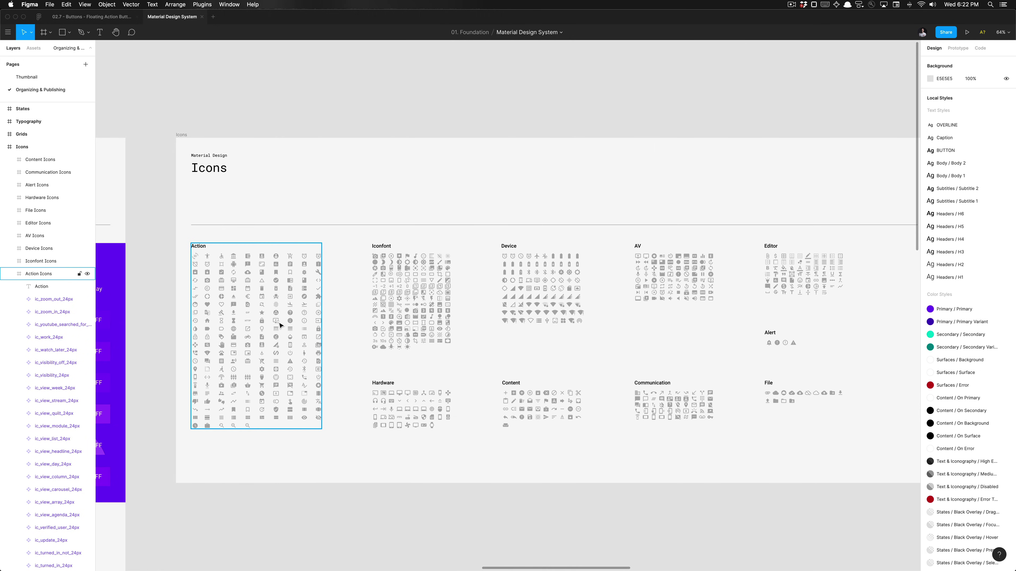
scroll(280, 325, up, 5)
scroll(280, 325, left, 2)
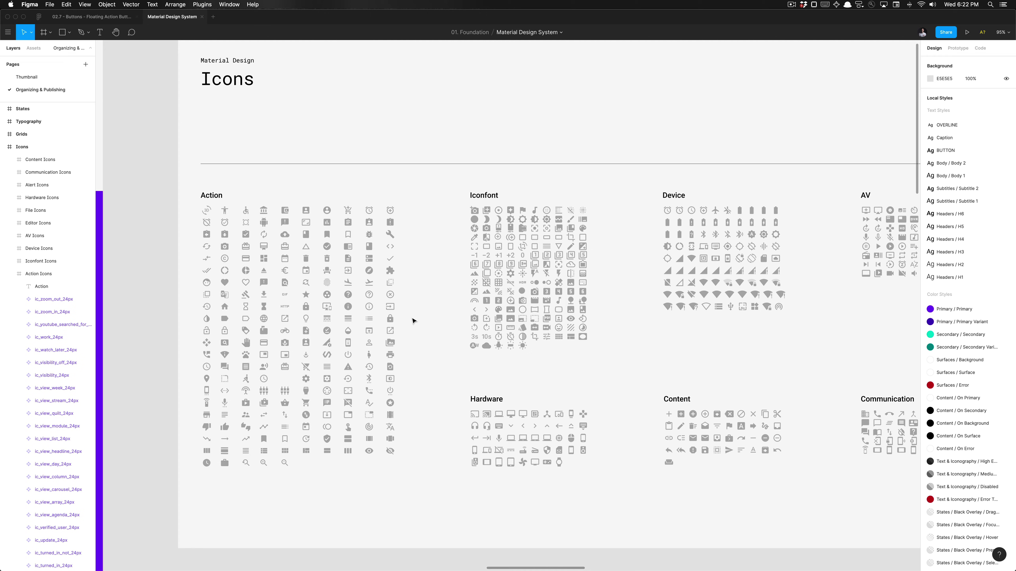
scroll(413, 321, right, 10)
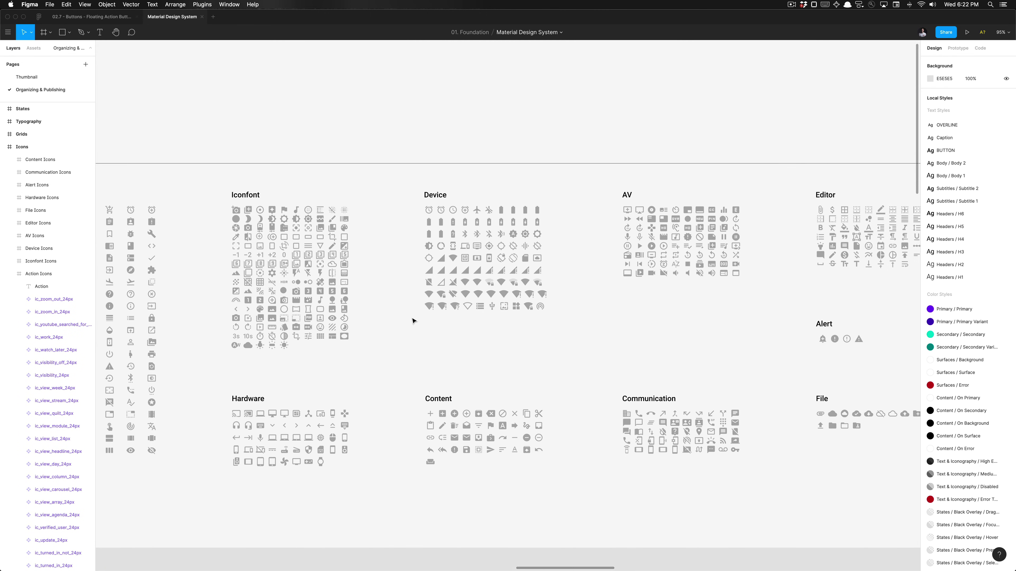
scroll(413, 321, right, 3)
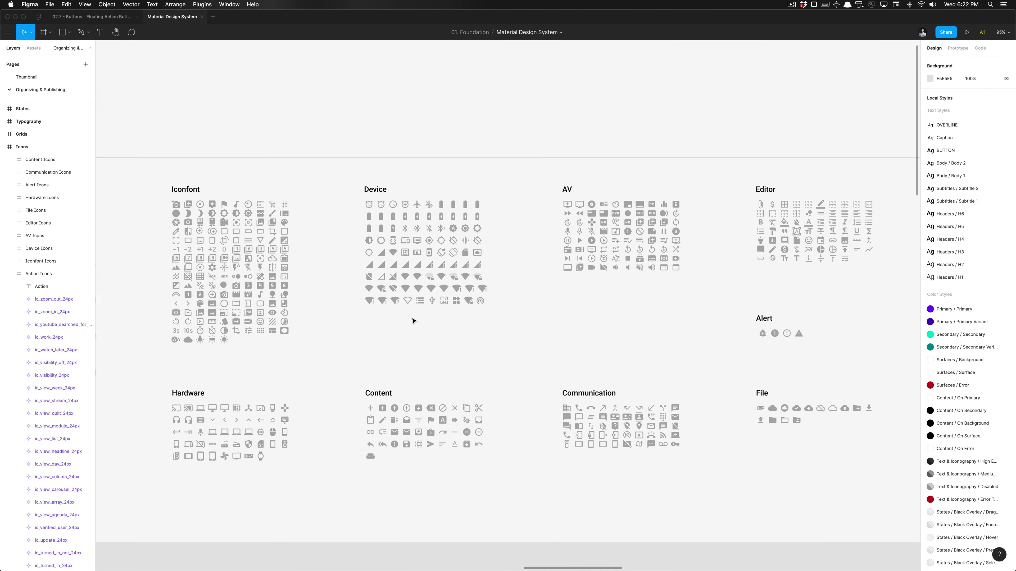
scroll(414, 321, down, 1)
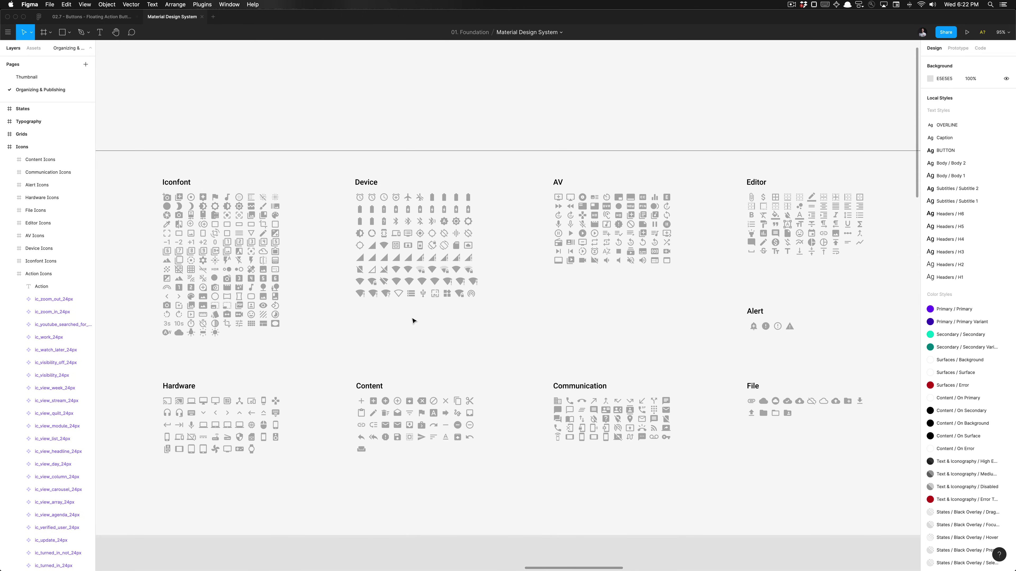
scroll(414, 321, left, 10)
scroll(472, 195, up, 2)
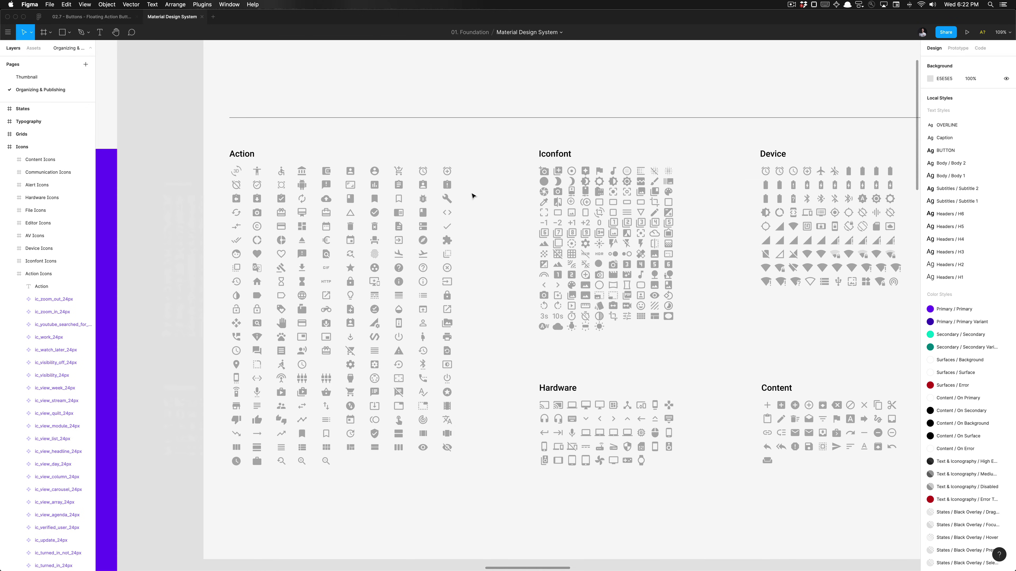
scroll(472, 195, down, 5)
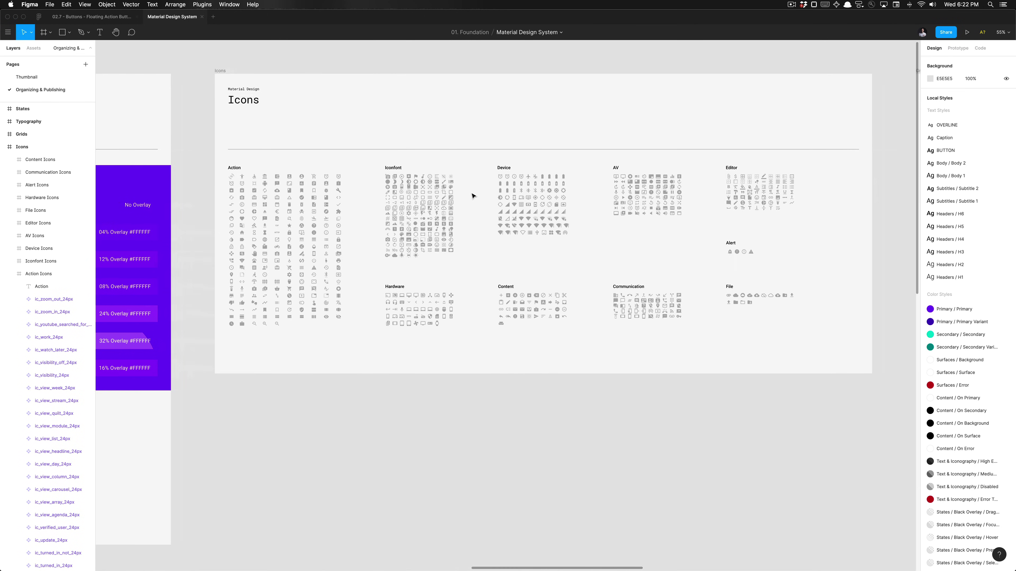
scroll(472, 195, right, 3)
scroll(472, 195, right, 1)
scroll(472, 196, left, 15)
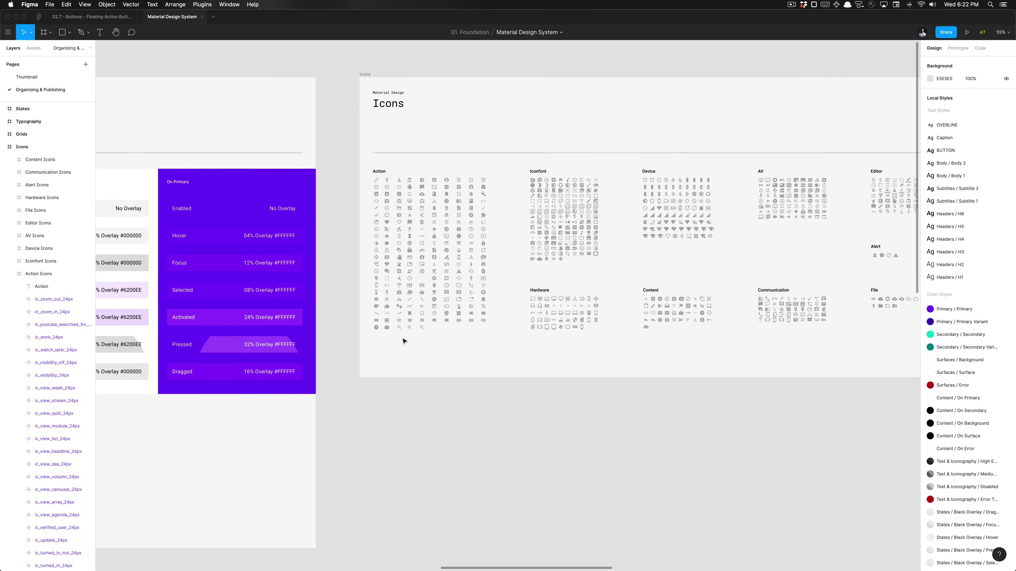
click(438, 284)
click(496, 276)
In a new Chrome tab, search 'material design icons tool' and open the Material Design Icons page.
key(super+Tab)
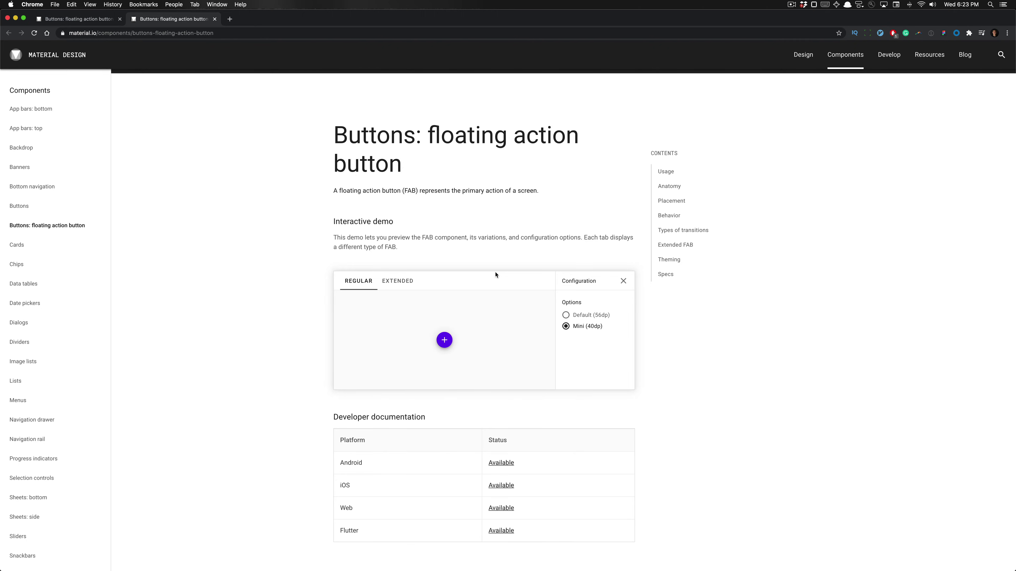
key(super+t)
text(matier)
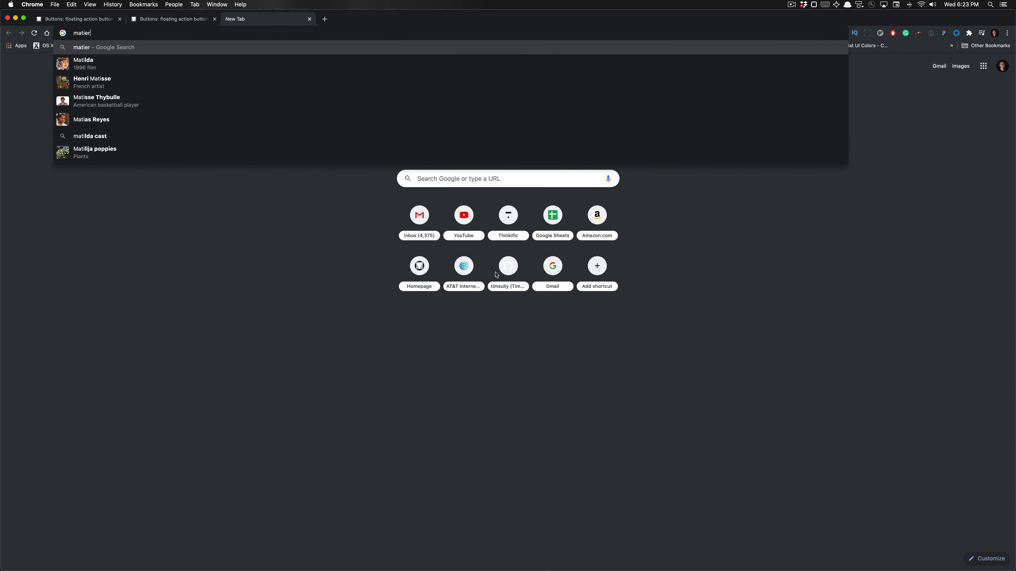
key(BackSpace)
key(BackSpace)
key(BackSpace)
text(erial de)
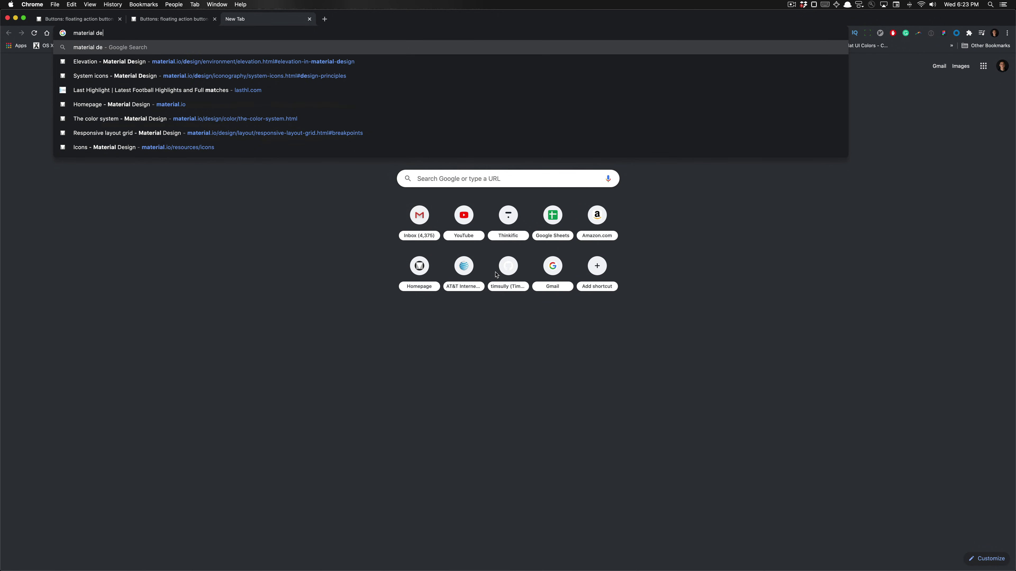
text(sign icons tool)
key(Return)
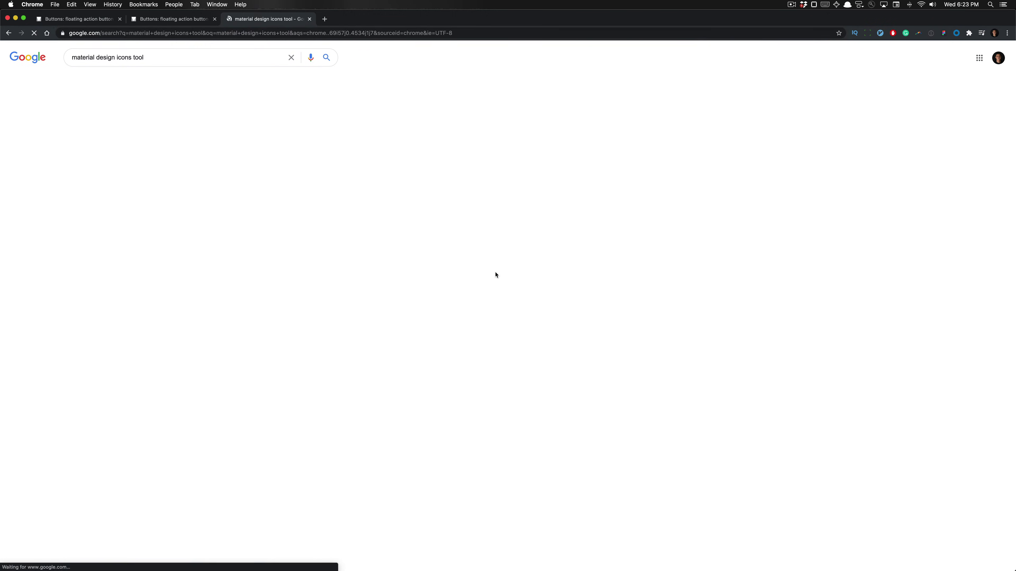
click(134, 124)
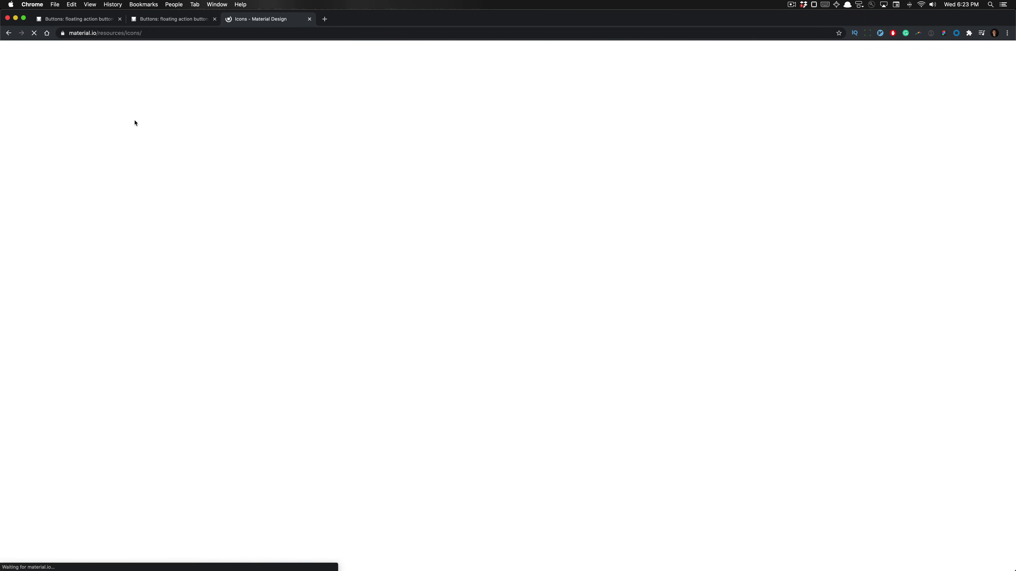
Limit the icon list to the Action category and browse it.
scroll(191, 341, down, 4)
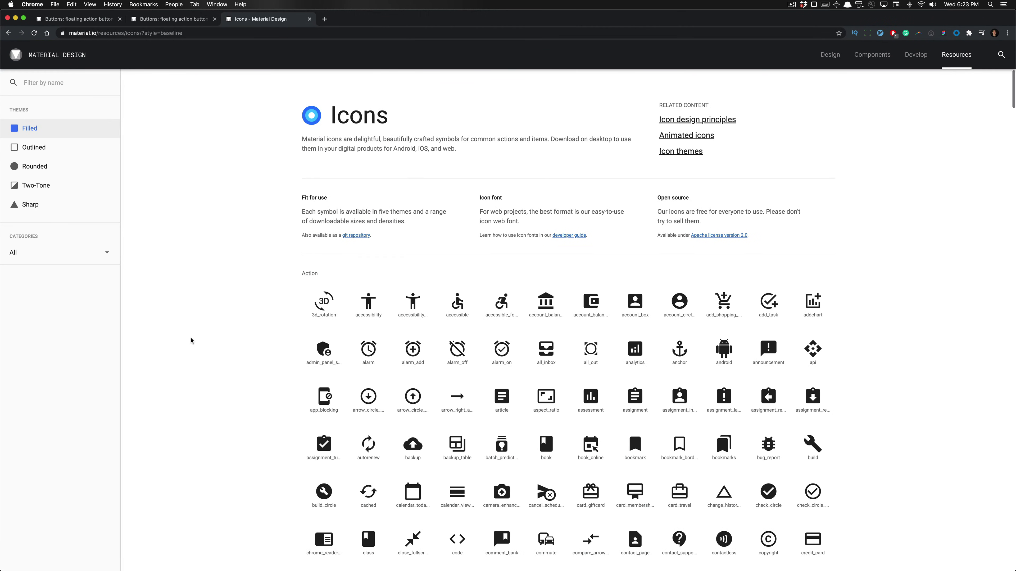
scroll(191, 340, down, 3)
scroll(190, 340, up, 7)
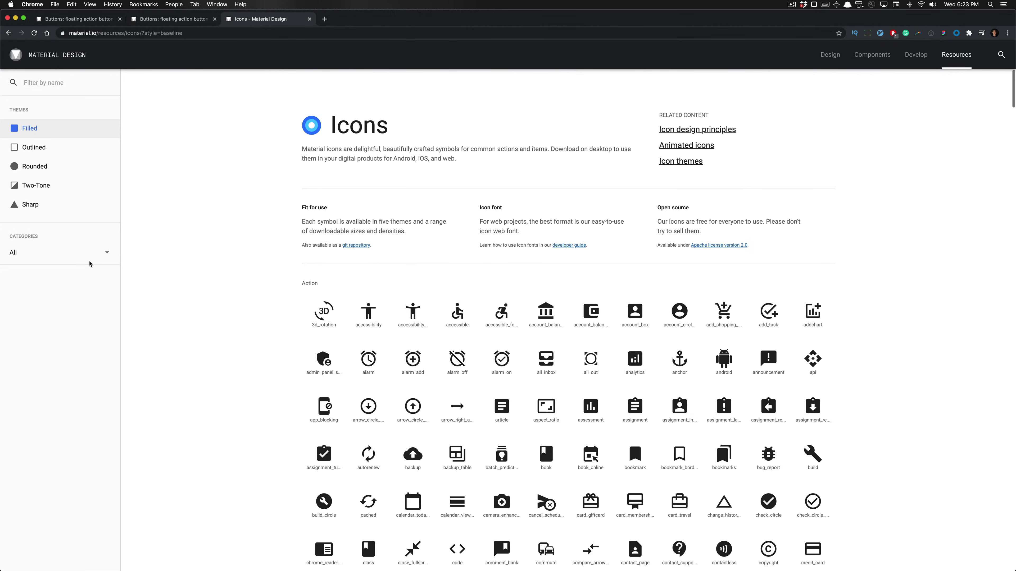
click(81, 258)
click(80, 274)
scroll(276, 324, down, 6)
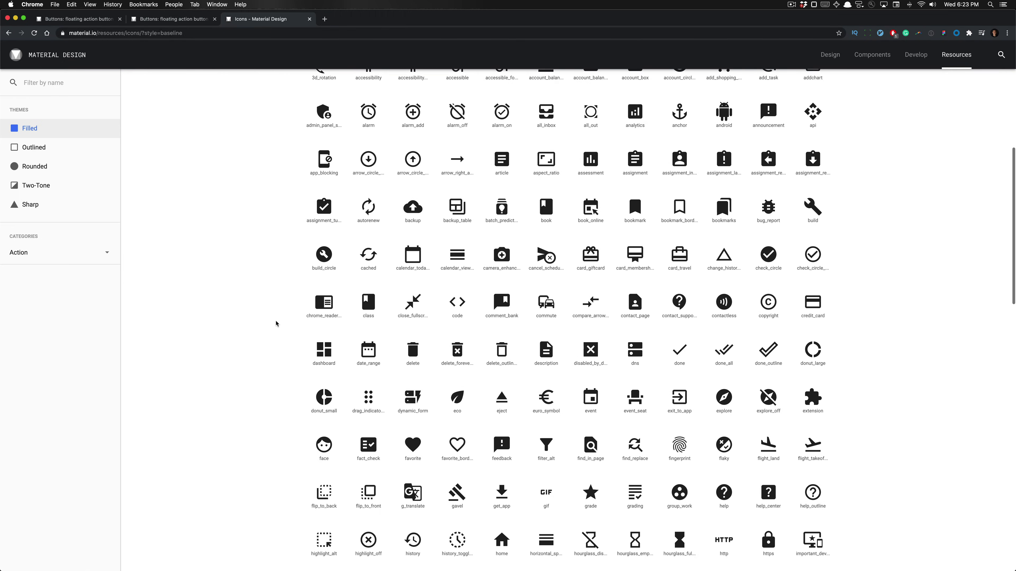
scroll(276, 323, down, 10)
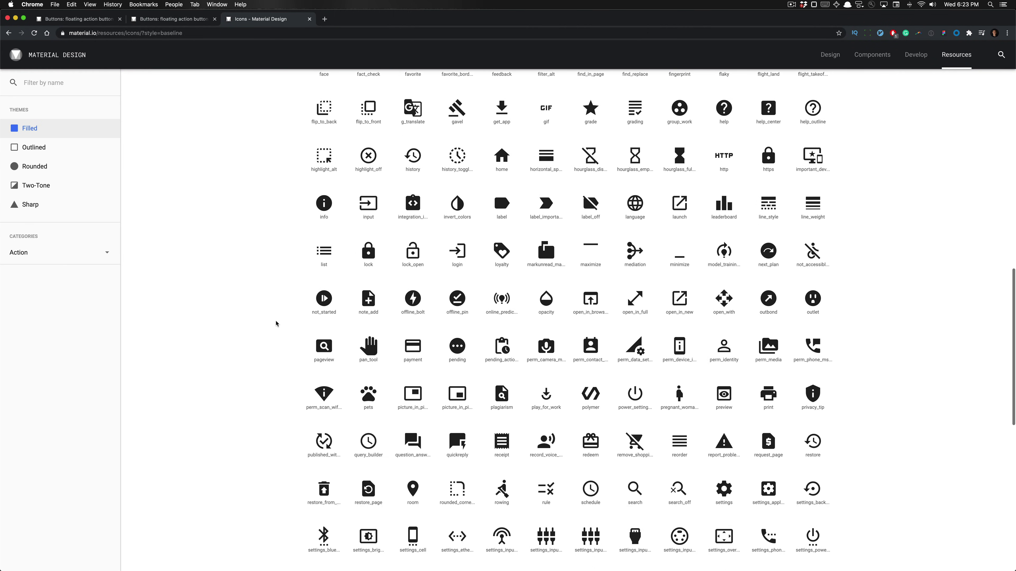
scroll(276, 323, down, 7)
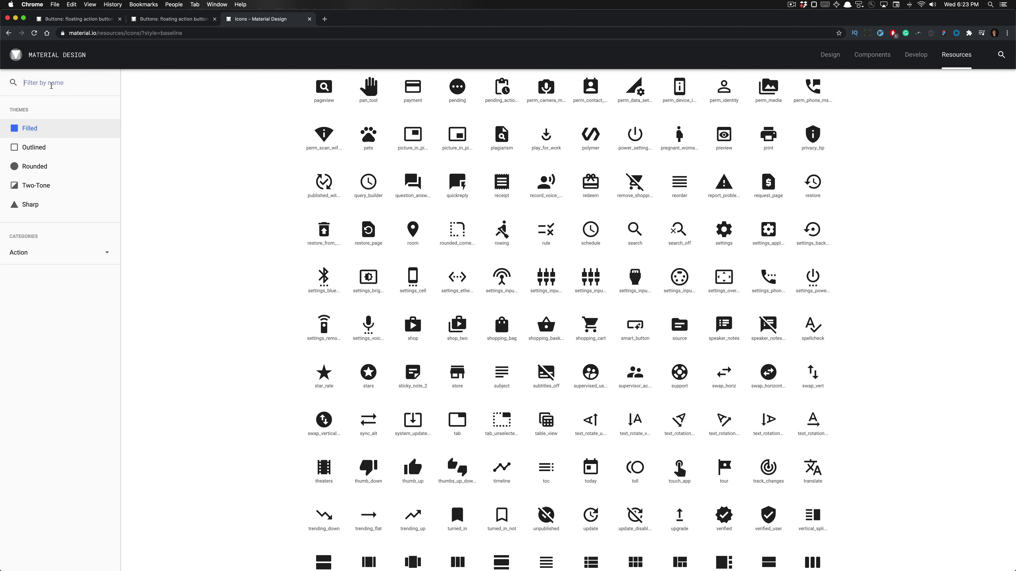
Filter icons by name 'plus' across all categories, scrolling to the Content add icons.
click(52, 86)
text(plus)
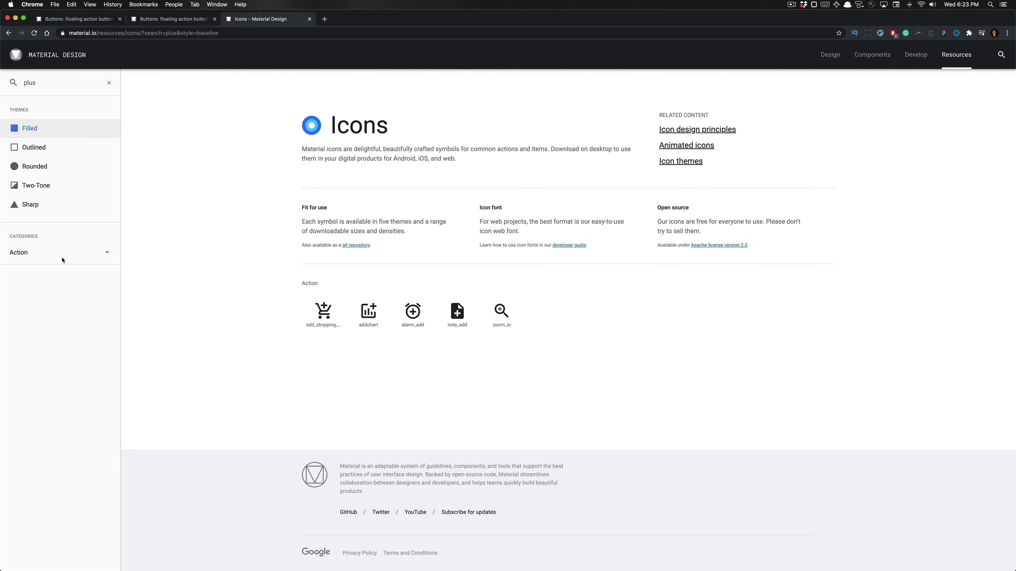
click(109, 255)
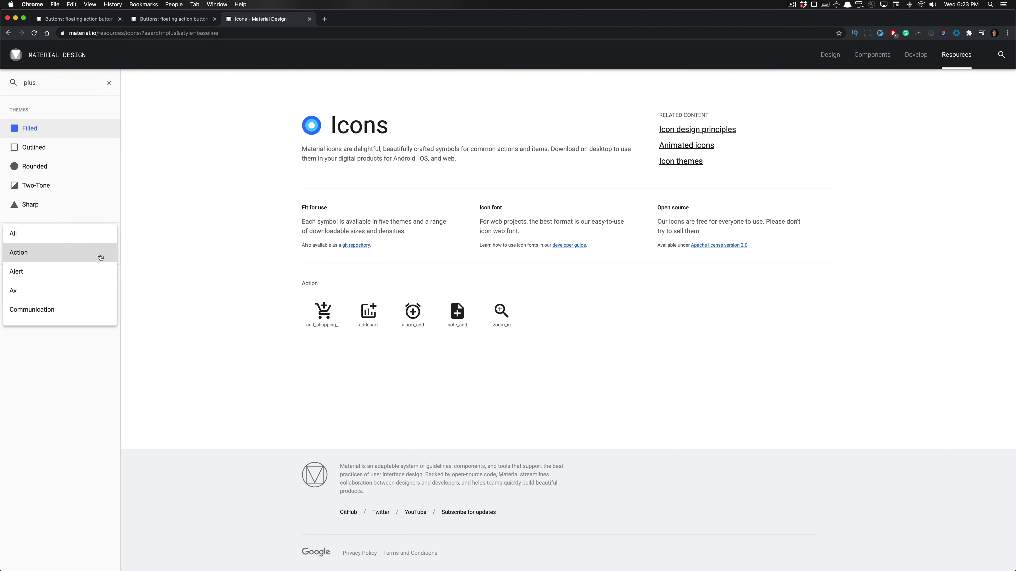
click(90, 245)
scroll(235, 352, down, 9)
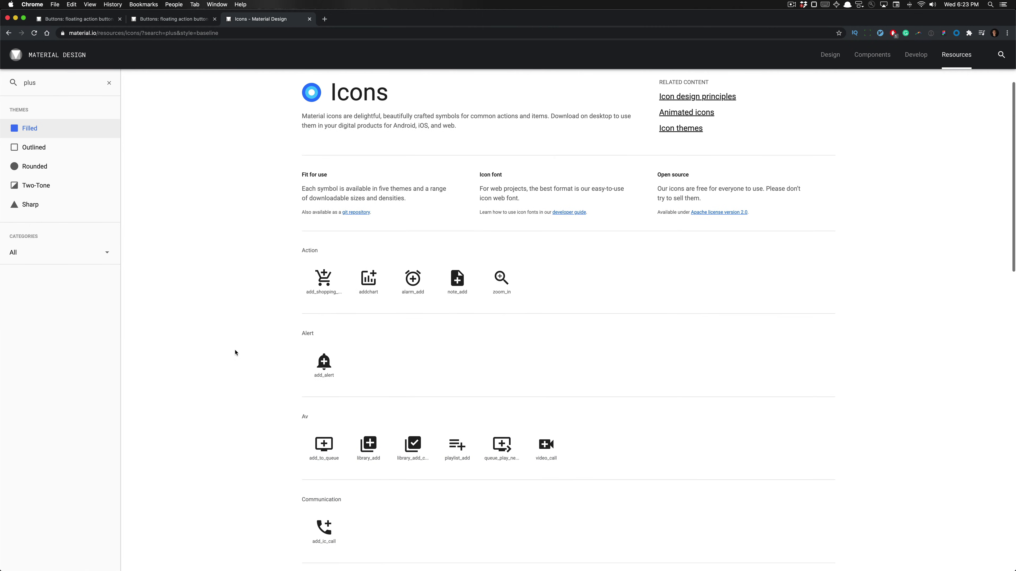
scroll(296, 314, down, 1)
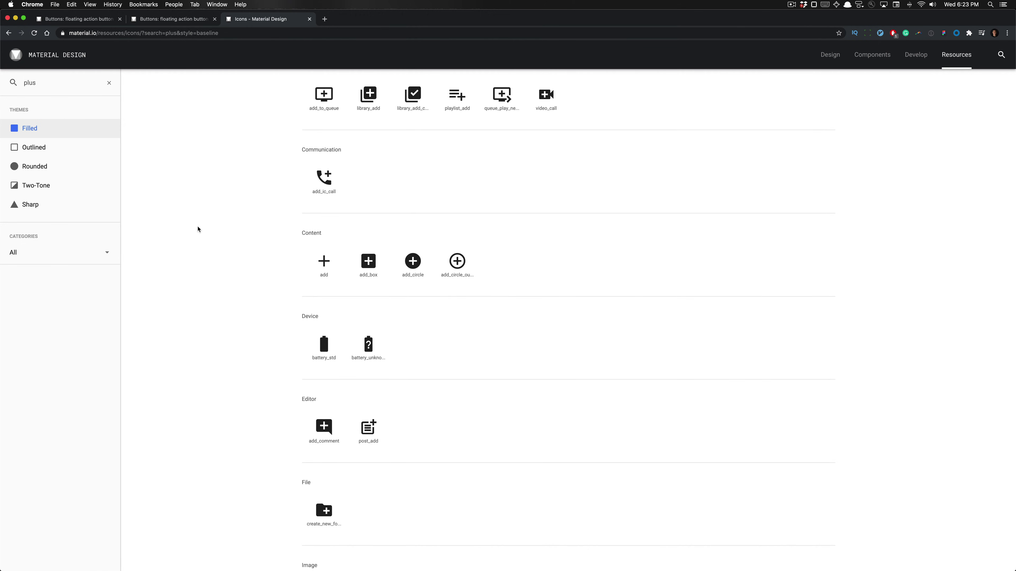
Search Figma assets for 'add' and select the Content Add icon instance.
key(super+Tab)
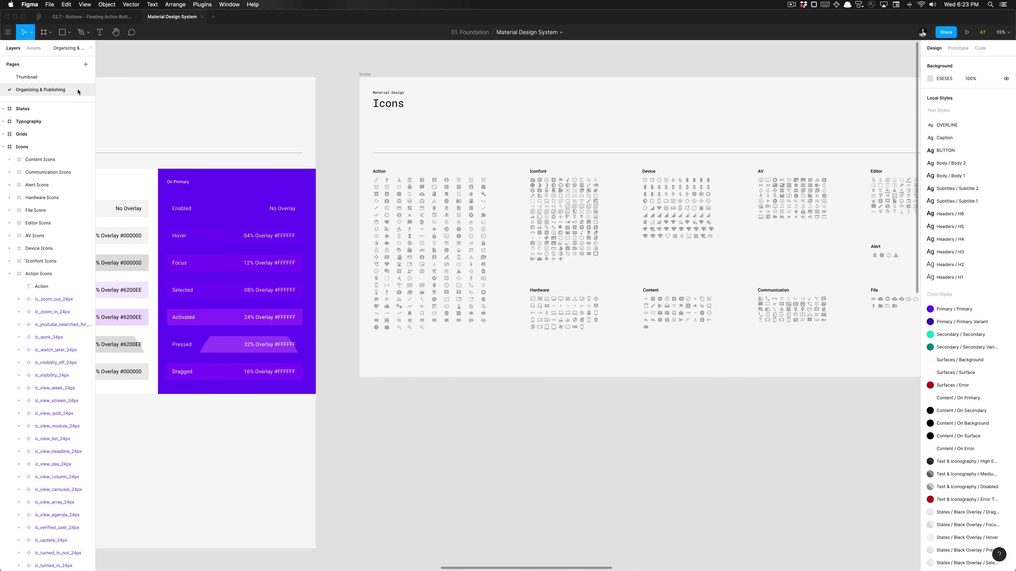
click(34, 48)
text(add)
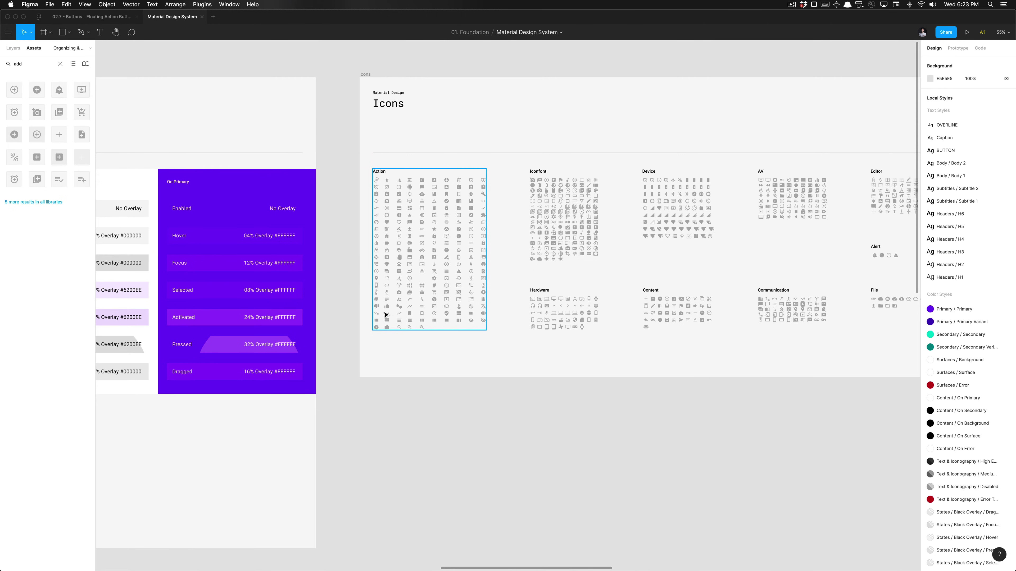
scroll(461, 274, right, 5)
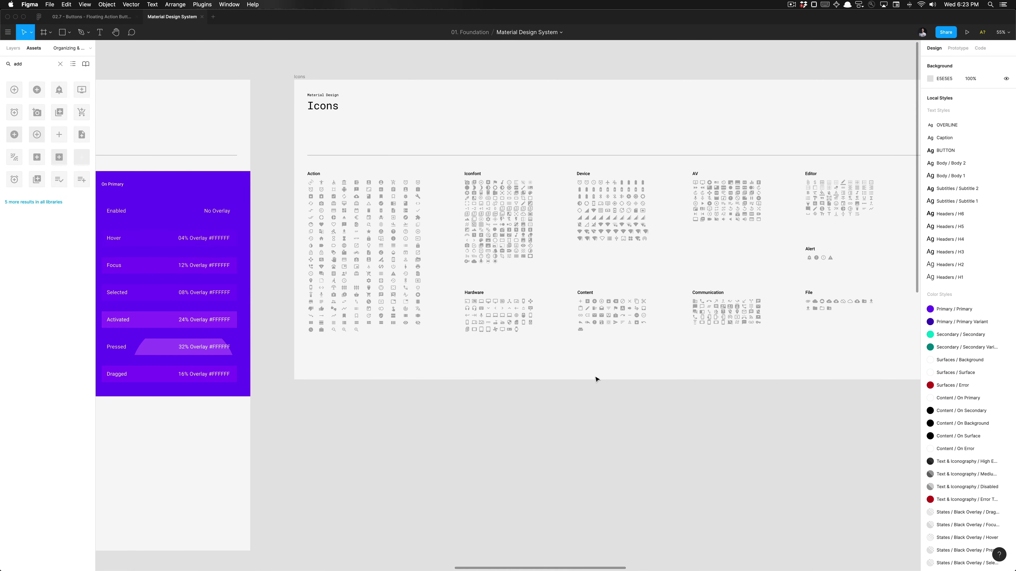
scroll(585, 299, up, 10)
click(552, 320)
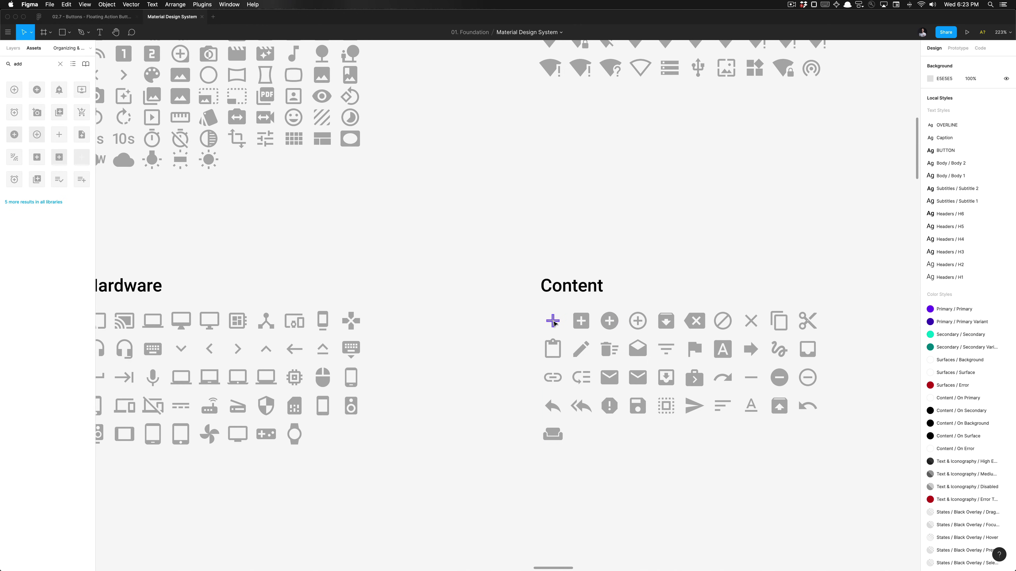
key(Escape)
Inspect the Add icon in the Layers panel, deselect it, and return to the 02.7 Buttons file.
scroll(552, 324, right, 6)
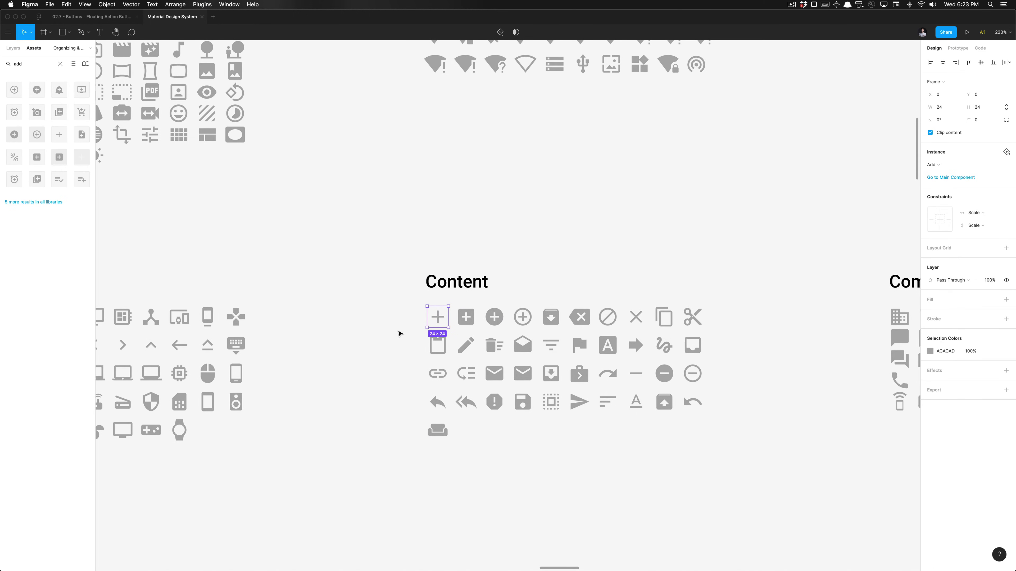
key(alt+1)
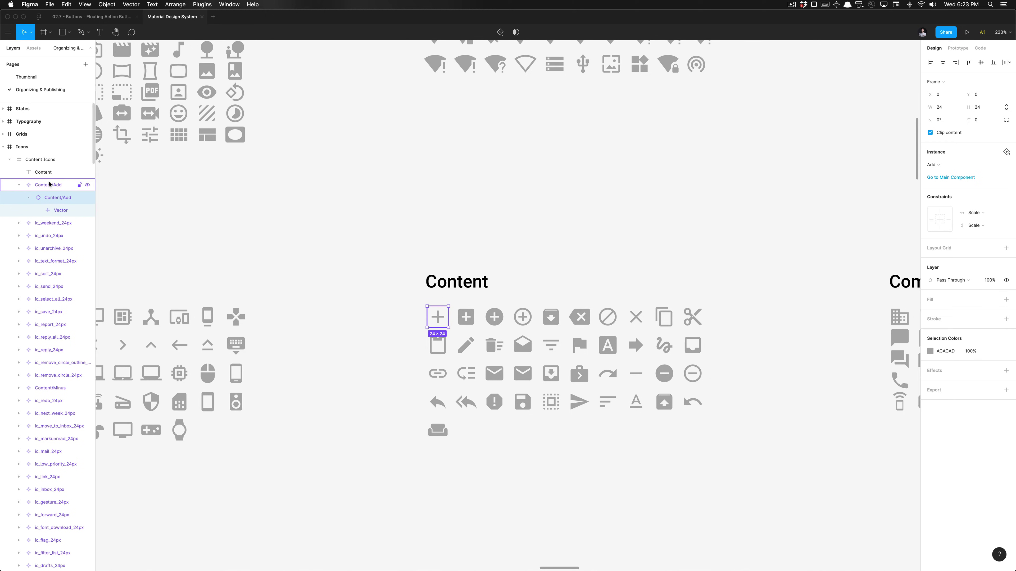
click(240, 228)
key(ctrl+shift+Tab)
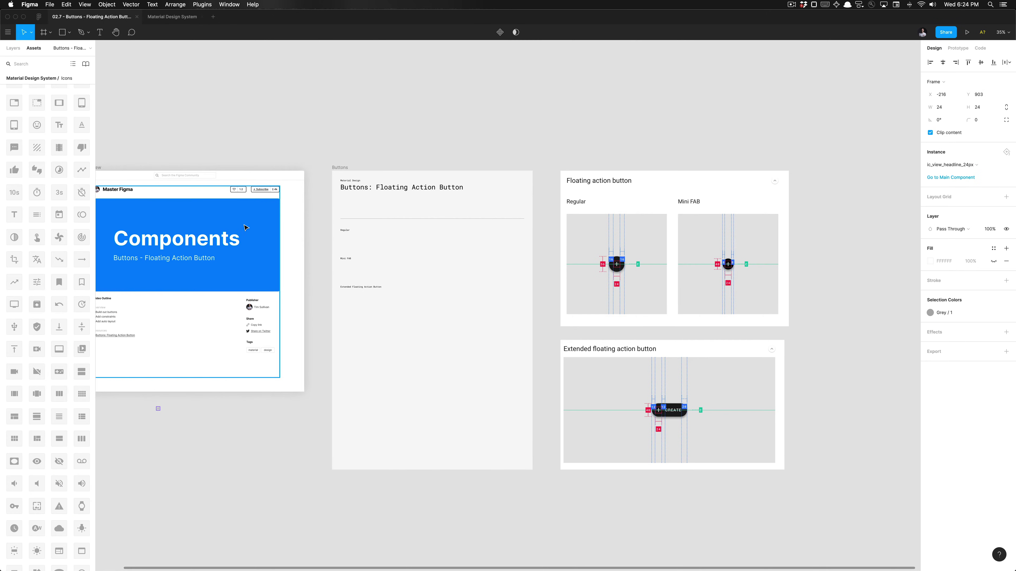
Search the asset library for 'content' and place a Content/Add plus icon into the Buttons frame.
click(168, 105)
click(34, 57)
text(content/add)
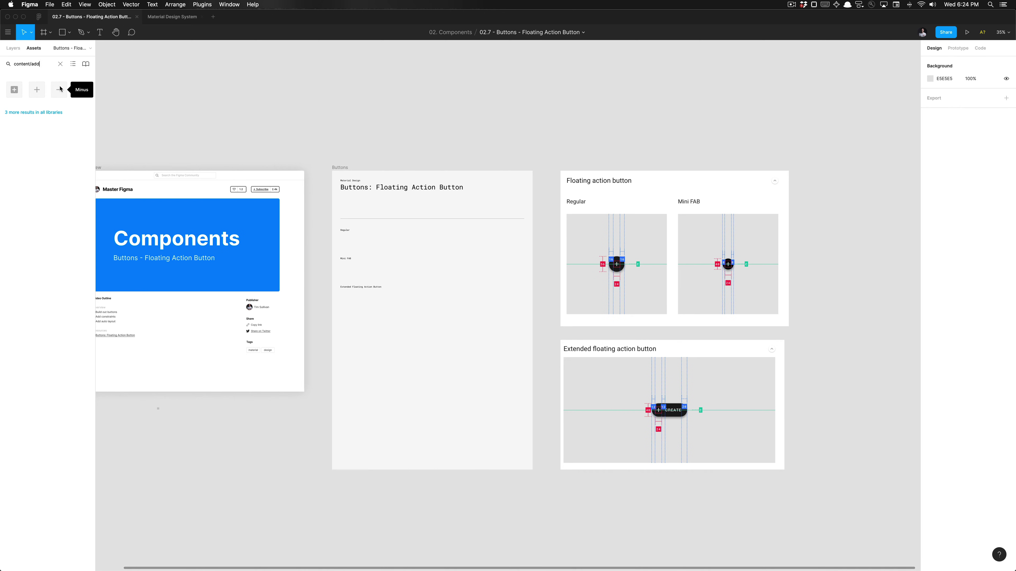
key(alt+shift+Left)
key(alt+shift+Left)
key(alt+shift+Right)
key(BackSpace)
drag(14, 97, 385, 328)
click(407, 336)
click(385, 327)
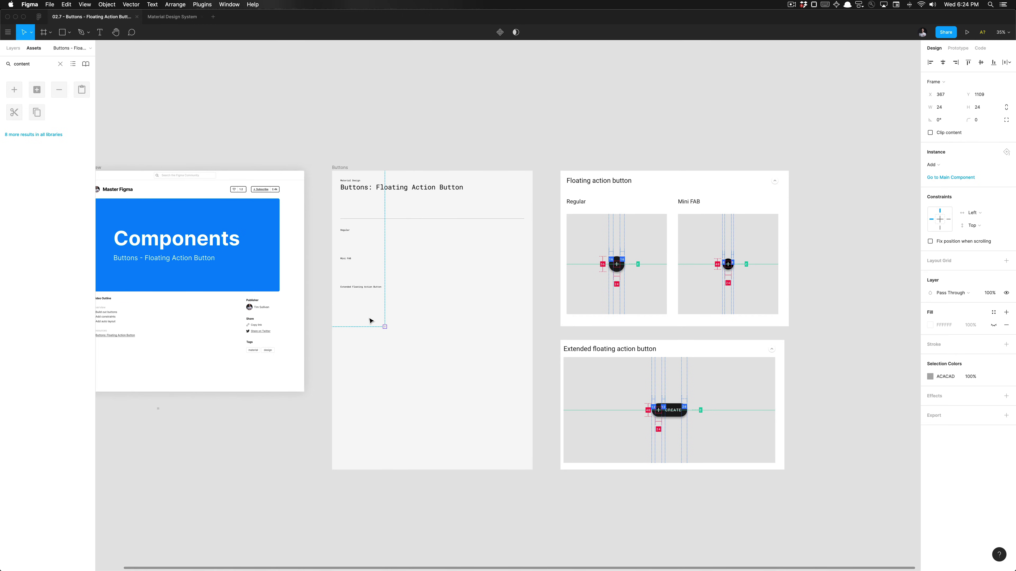
Drag the plus icon out of the Buttons frame onto the canvas.
scroll(718, 248, up, 5)
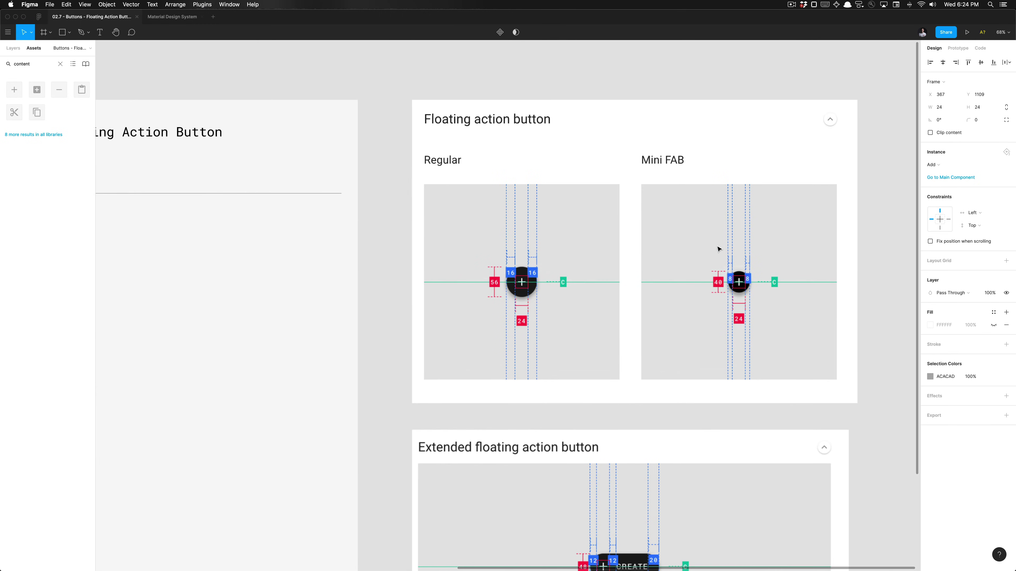
scroll(276, 407, down, 5)
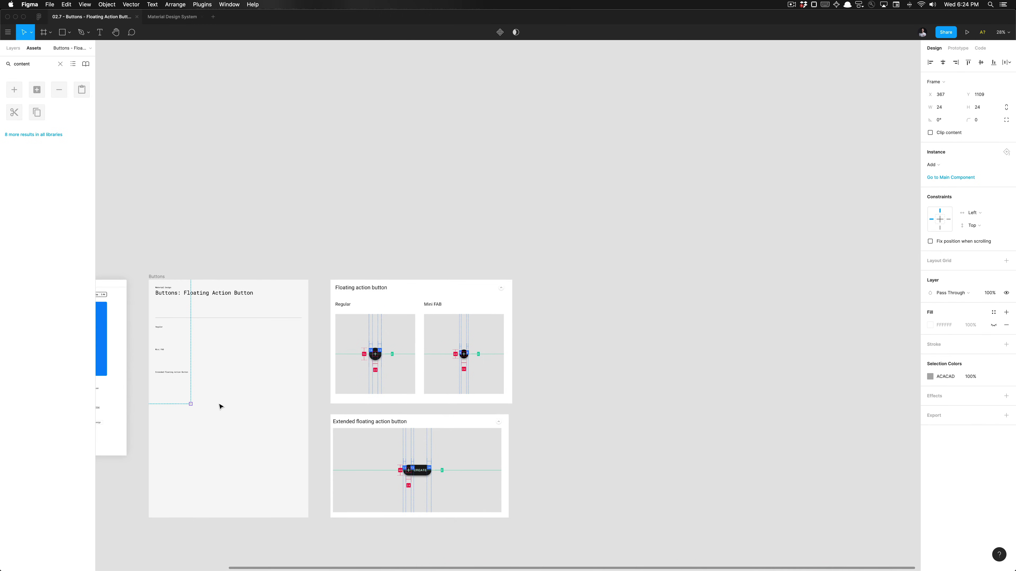
drag(191, 404, 526, 357)
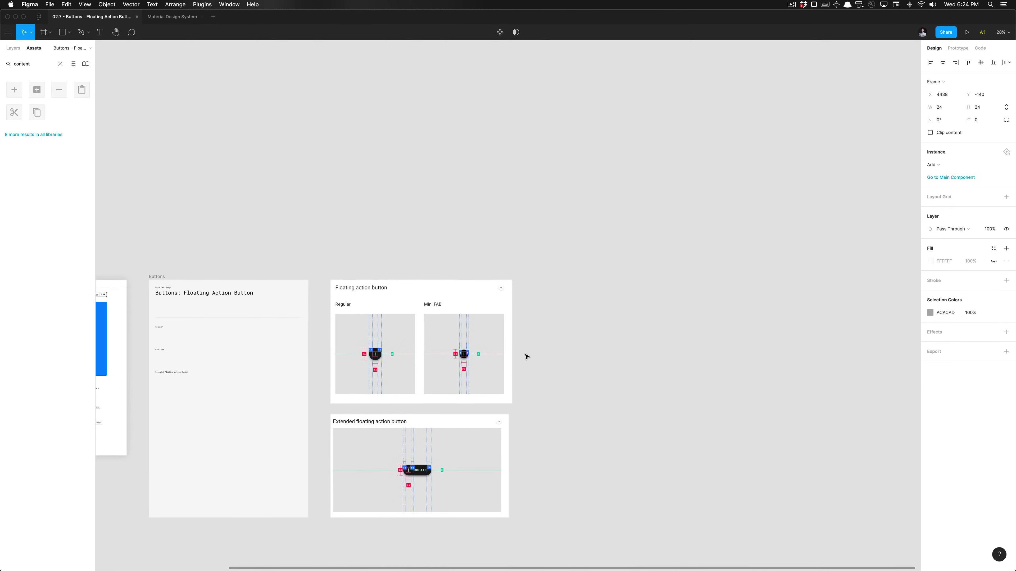
scroll(532, 344, up, 4)
key(alt+1)
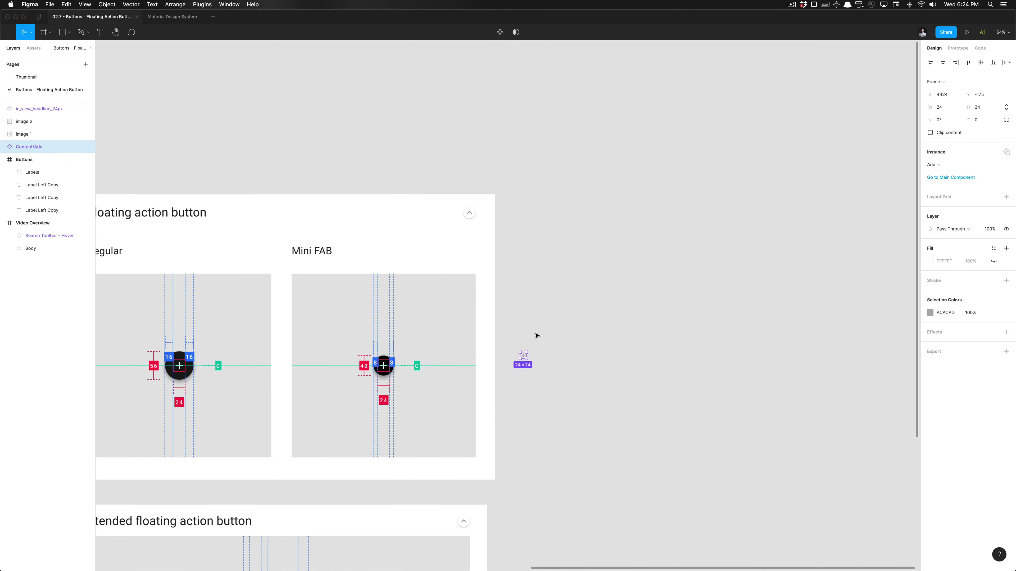
scroll(528, 340, up, 3)
scroll(526, 340, left, 2)
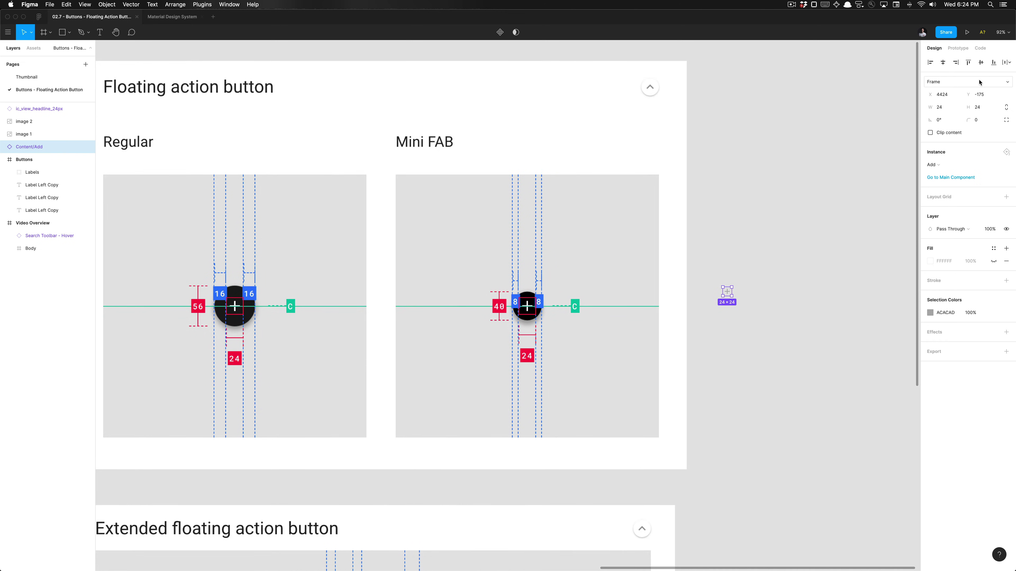
scroll(528, 282, down, 5)
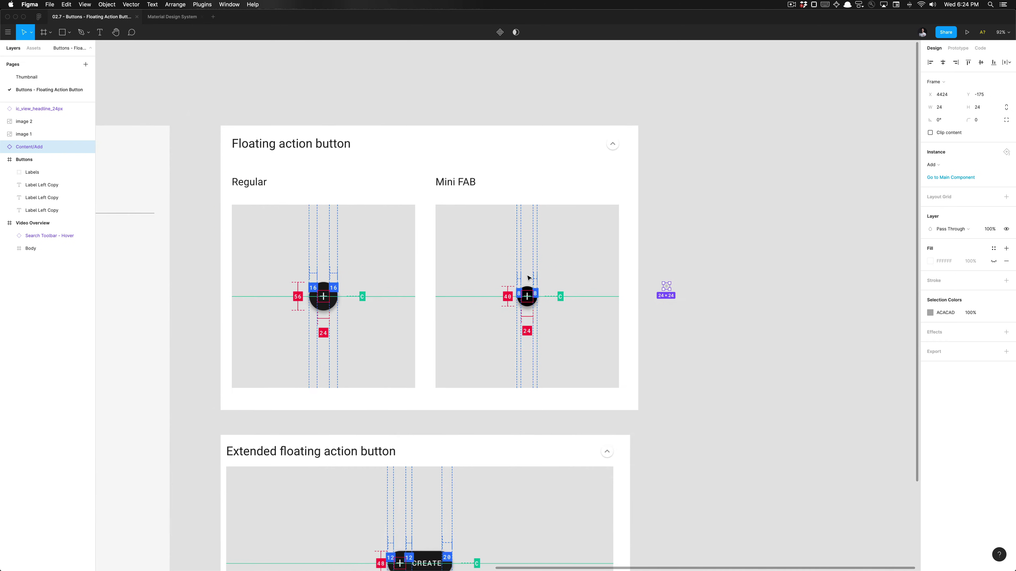
scroll(528, 278, down, 3)
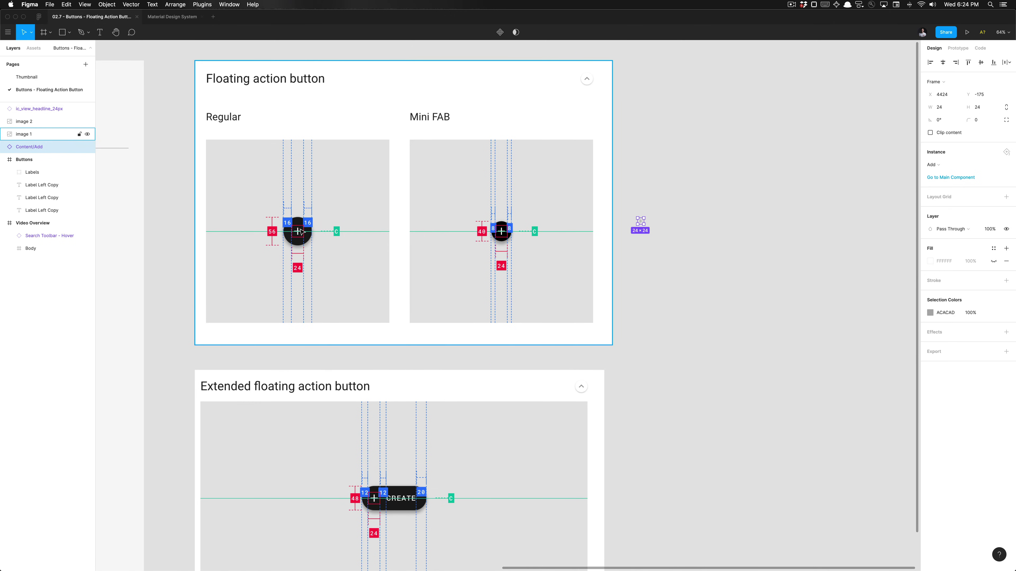
scroll(296, 239, up, 5)
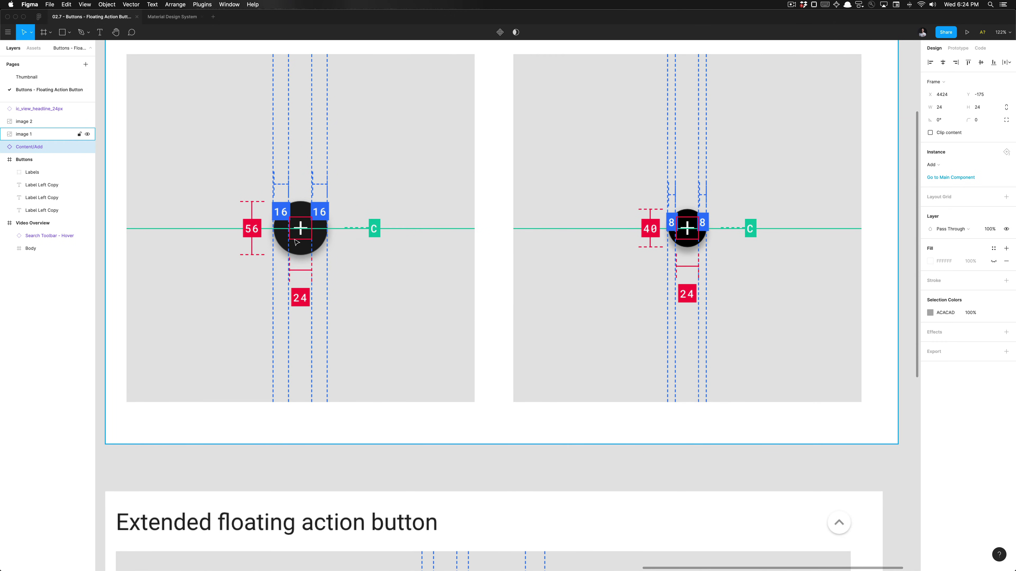
scroll(326, 300, down, 5)
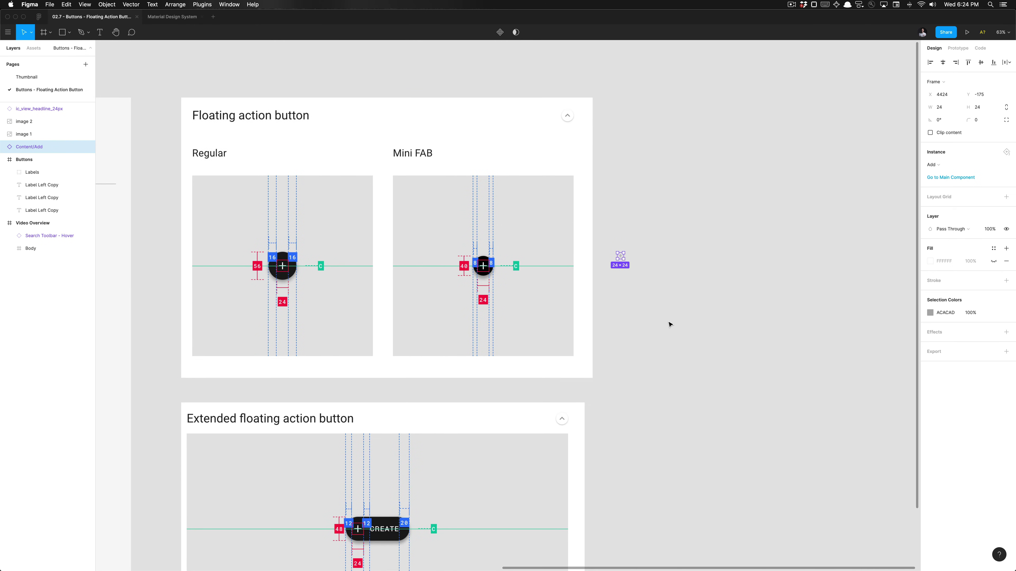
Position the 24×24 Content/Add icon in the empty space right of the Mini FAB example.
click(640, 296)
scroll(623, 291, up, 2)
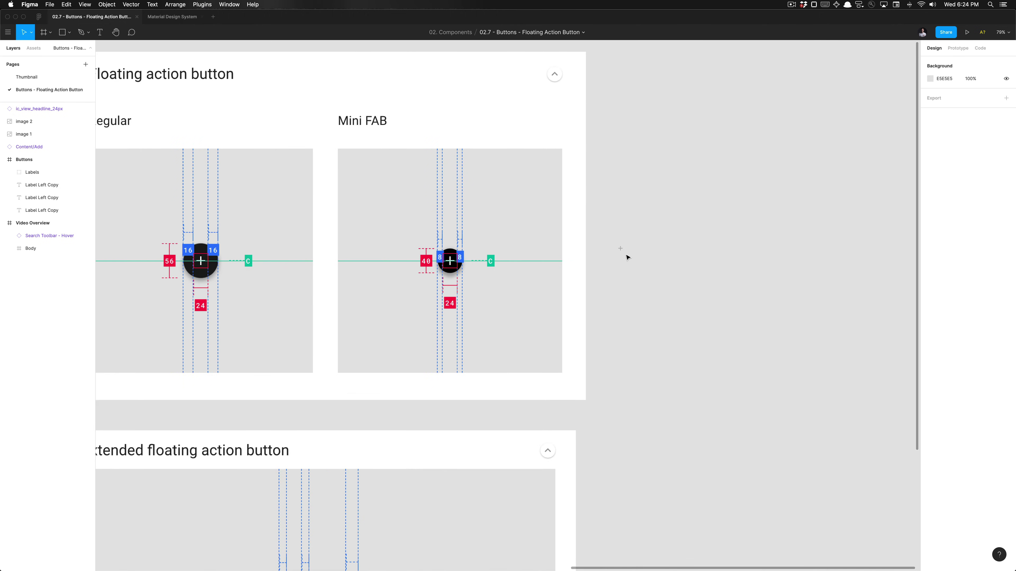
click(622, 252)
drag(622, 251, 652, 287)
scroll(651, 287, down, 3)
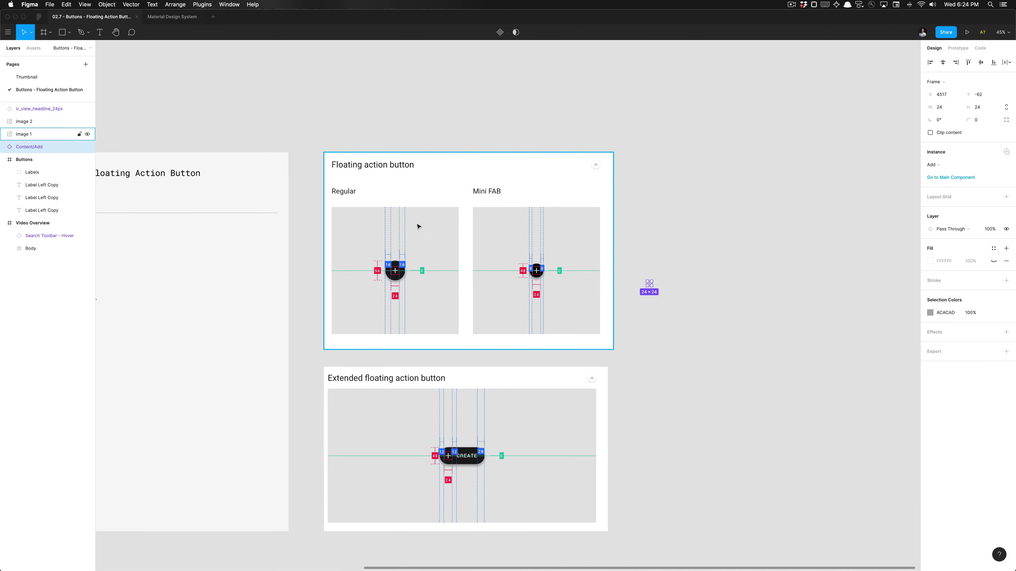
scroll(336, 240, up, 3)
scroll(344, 249, right, 5)
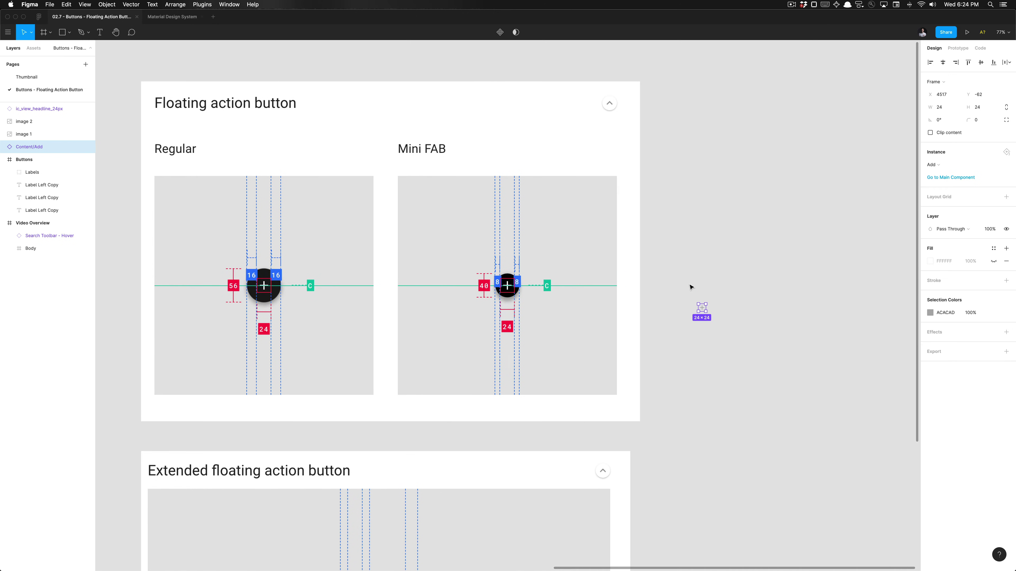
Wrap the plus icon in a frame named 'Buttons / Floating Action Button / Regular'.
key(super+alt+g)
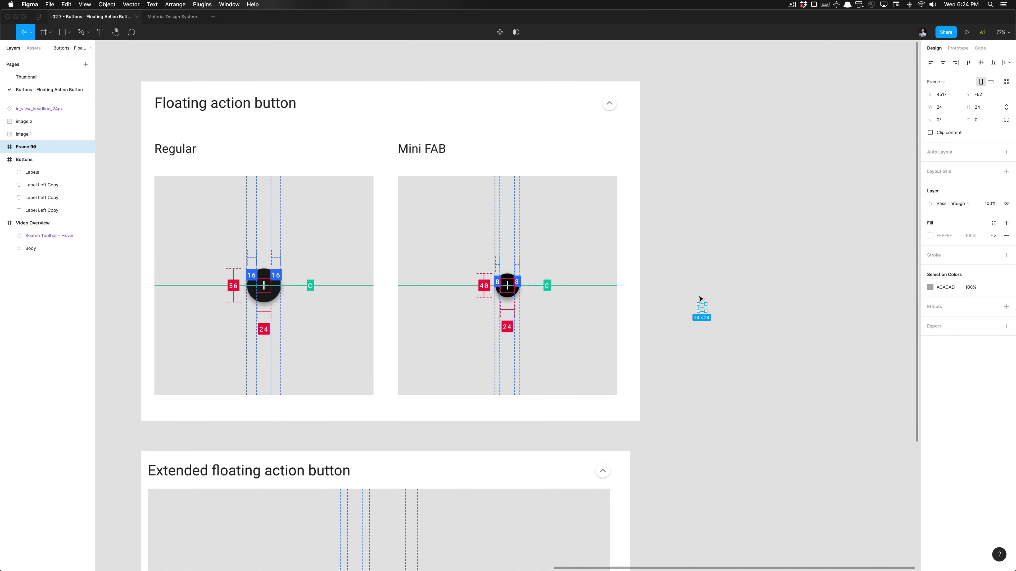
key(super+r)
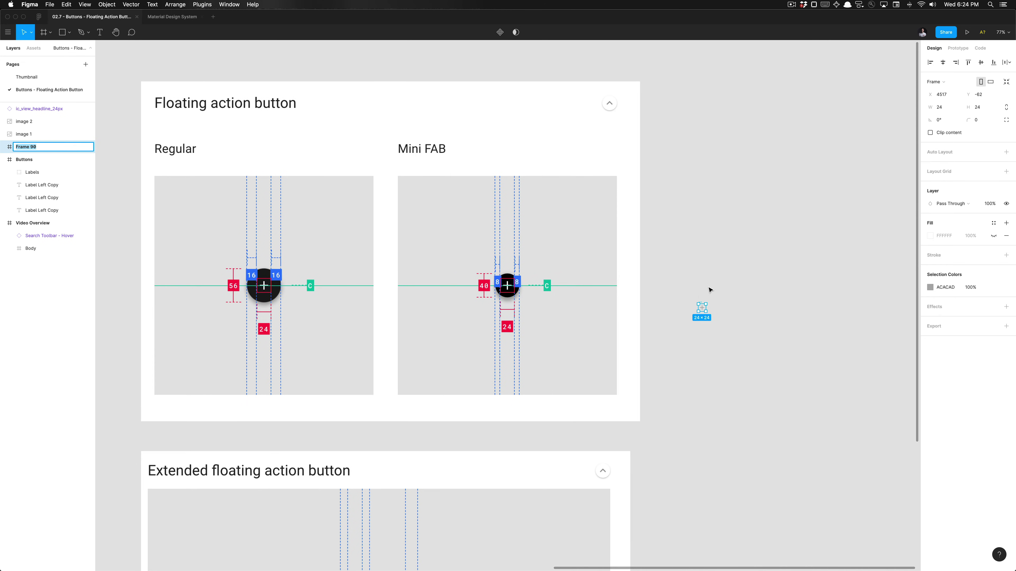
text(Button)
text(s / Floating )
text(Action Button )
text(/ Regular)
key(Return)
key(super+r)
key(Right)
key(Return)
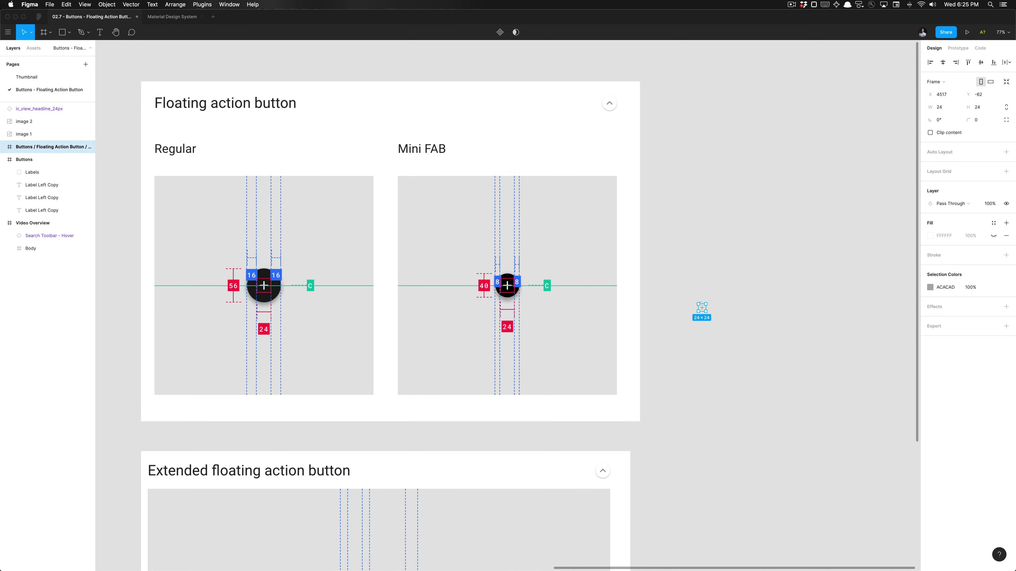
Keep the renamed frame unlocked and widen the Layers panel to show its full name.
scroll(349, 259, down, 5)
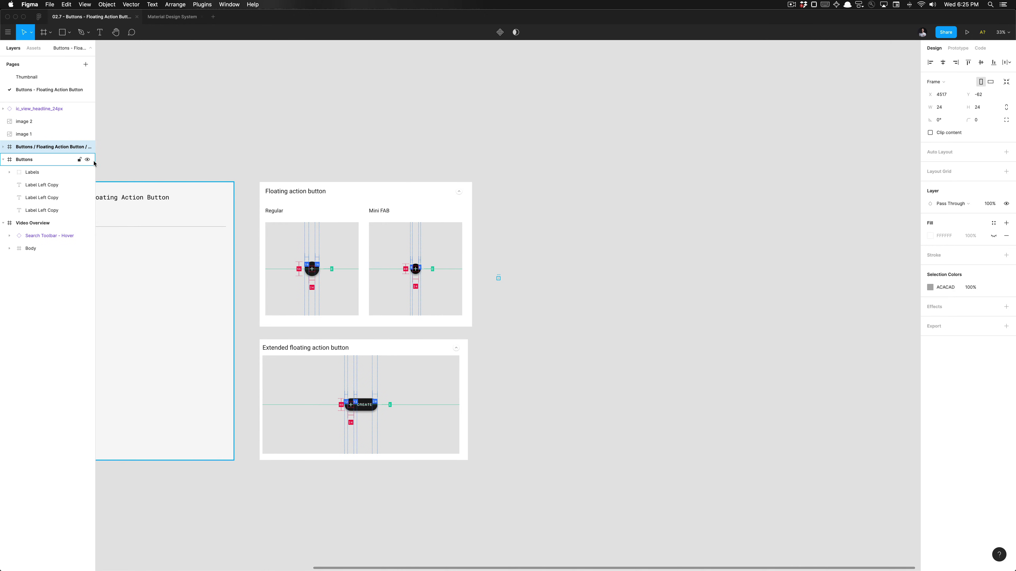
key(super+shift+l)
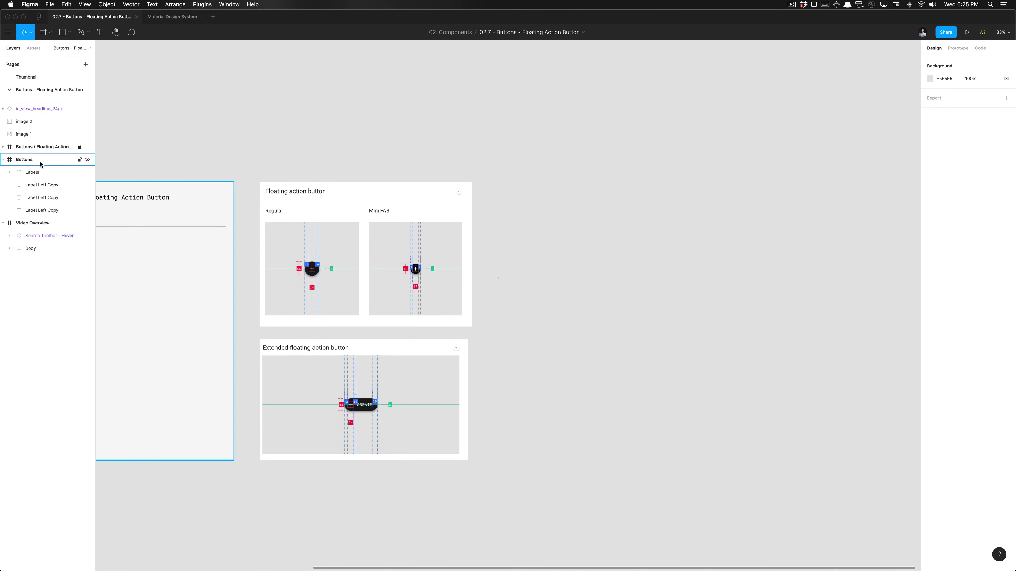
click(80, 147)
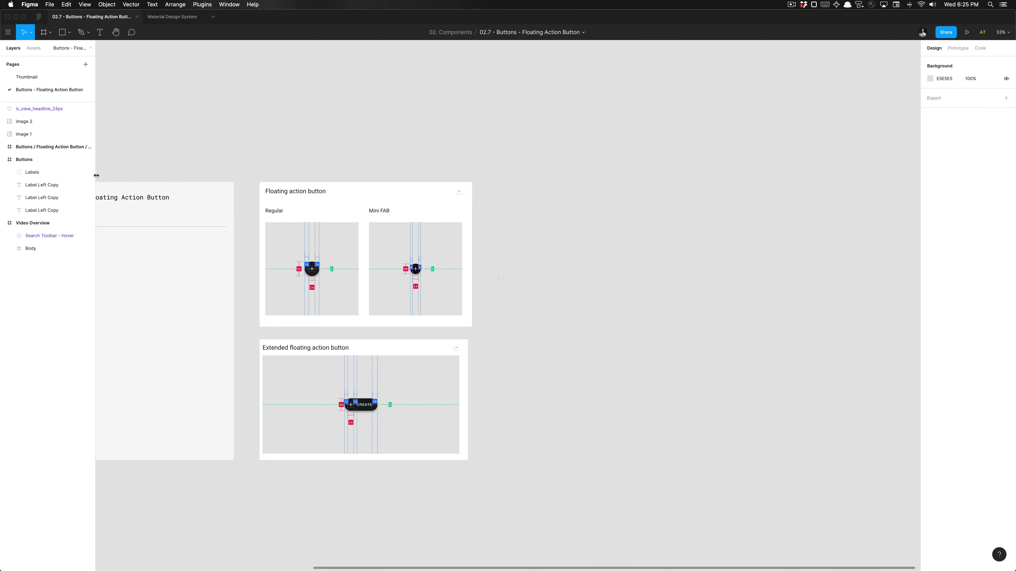
drag(95, 178, 118, 177)
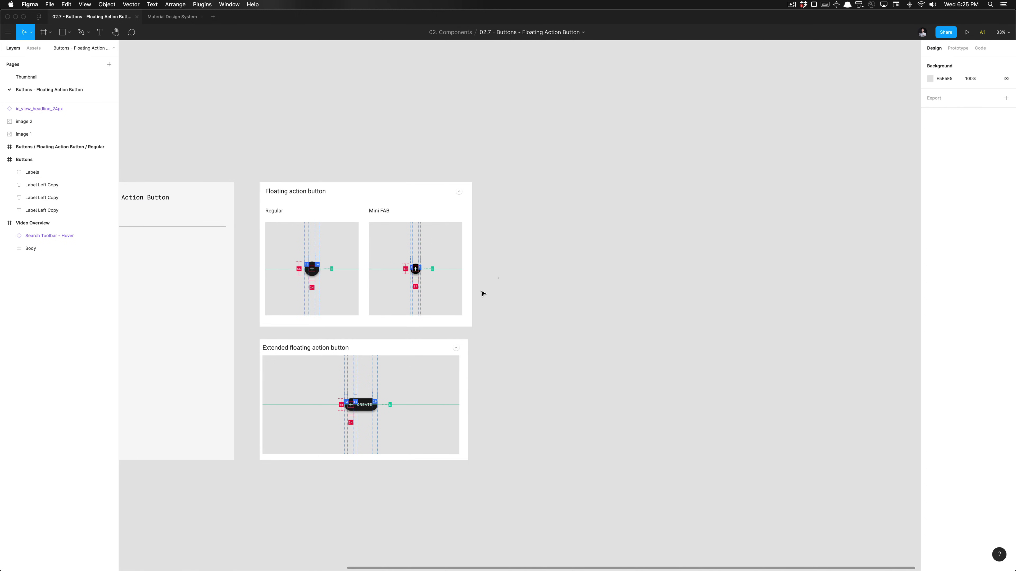
scroll(483, 294, up, 5)
scroll(506, 293, left, 2)
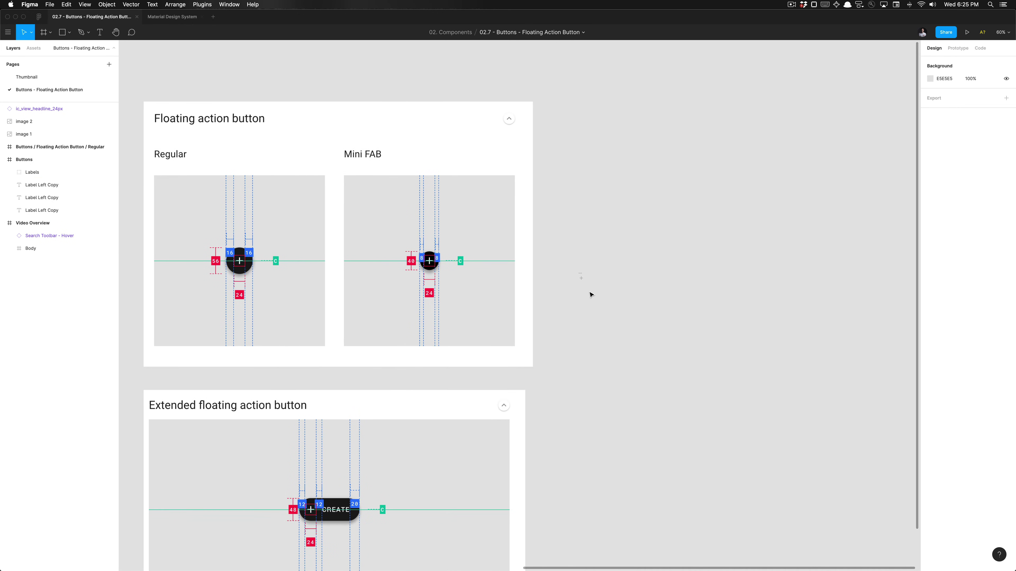
Resize the Regular frame to exactly 56 × 56.
click(581, 279)
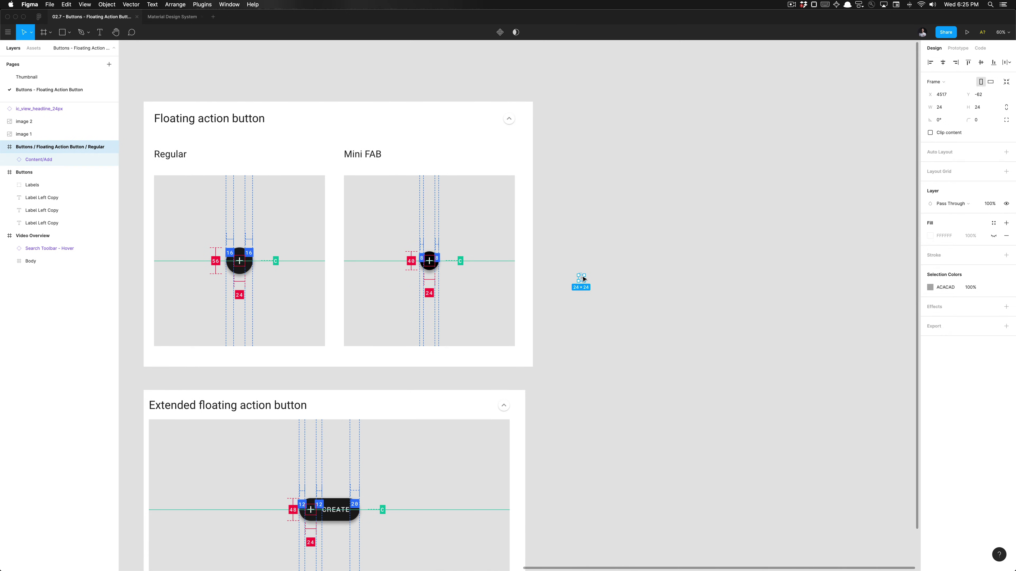
drag(585, 282, 566, 257)
scroll(566, 258, up, 2)
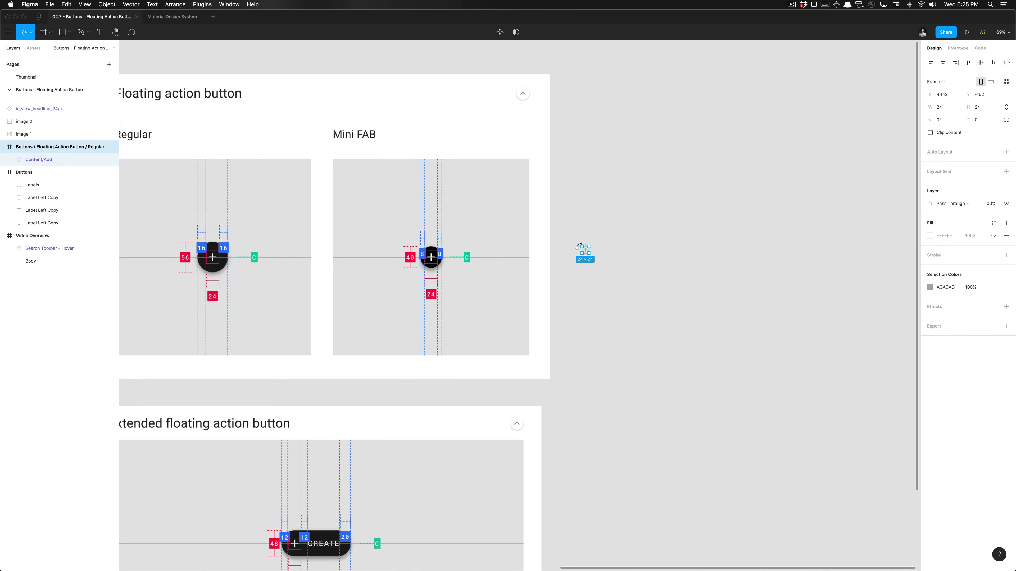
scroll(579, 246, left, 1)
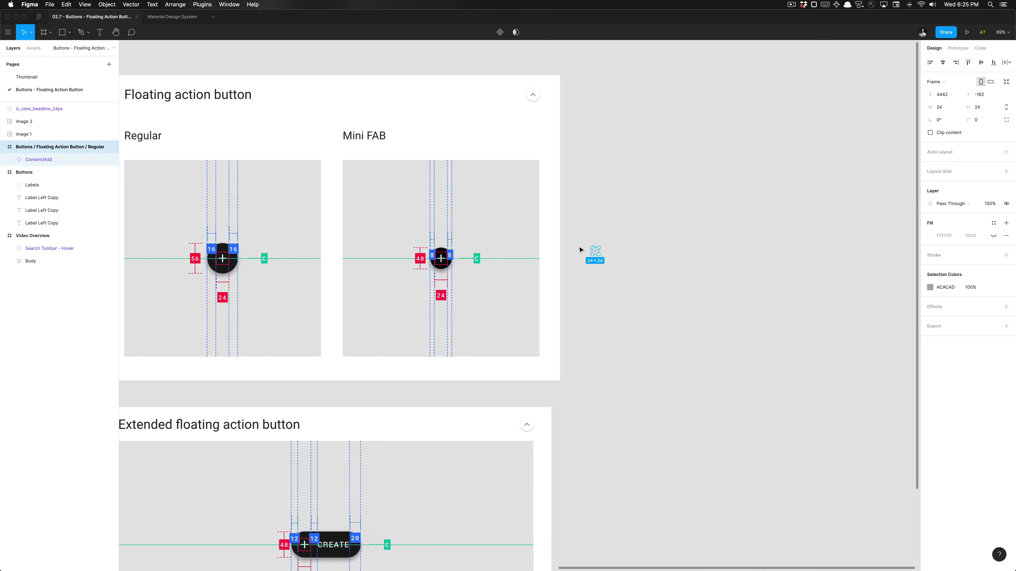
click(600, 251)
key(shift+Return)
drag(599, 246, 600, 243)
click(945, 107)
text(56)
key(Tab)
text(56)
key(Return)
Nudge the plus icon to X 16, Y 16 so it sits 16 px from every edge.
click(594, 251)
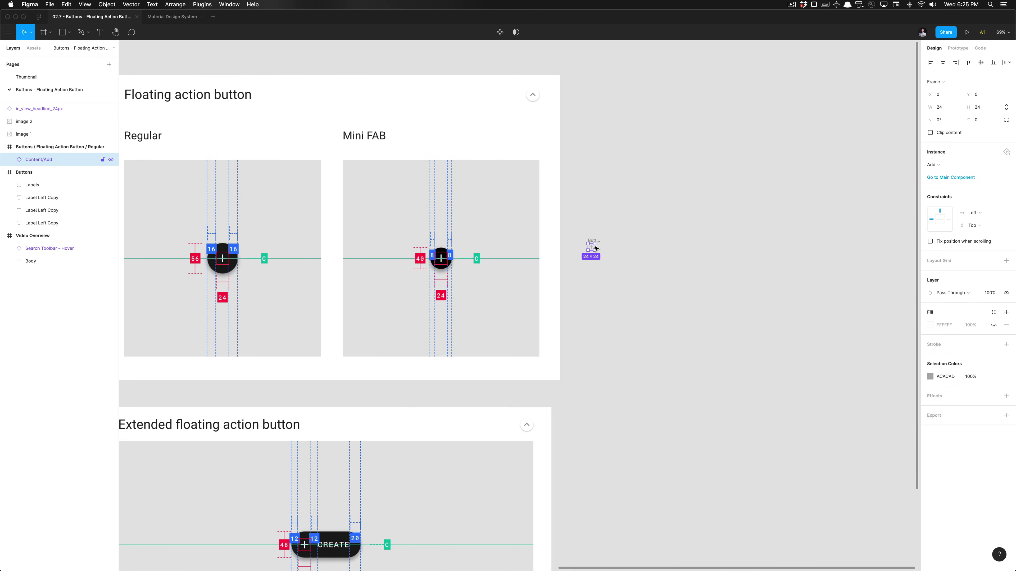
click(590, 248)
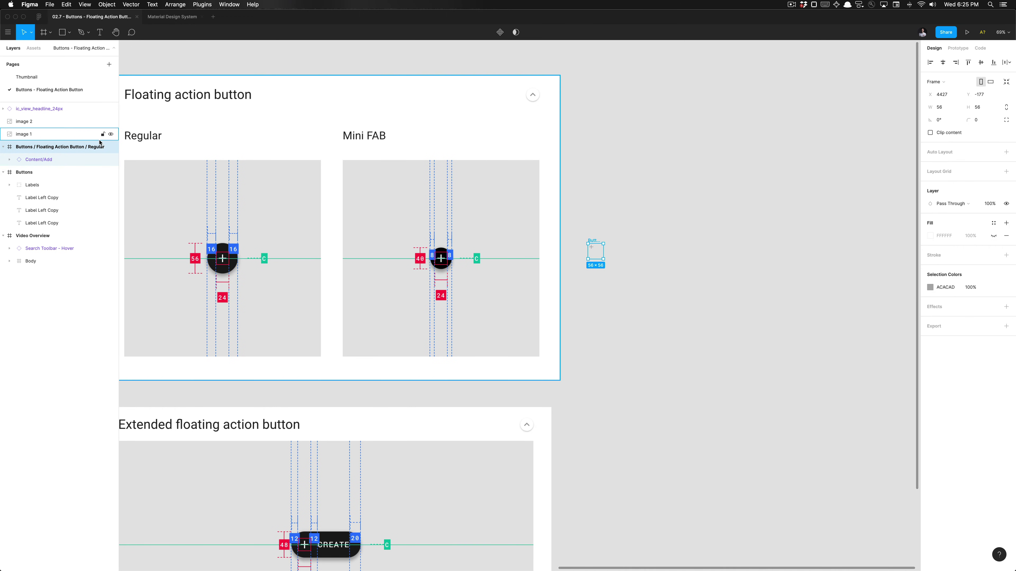
click(71, 159)
key(shift+Right)
key(Right)
key(Right)
key(Right)
key(Right)
key(Right)
key(Right)
key(shift+Down)
key(Down)
key(Down)
key(Down)
key(Down)
key(Down)
key(Down)
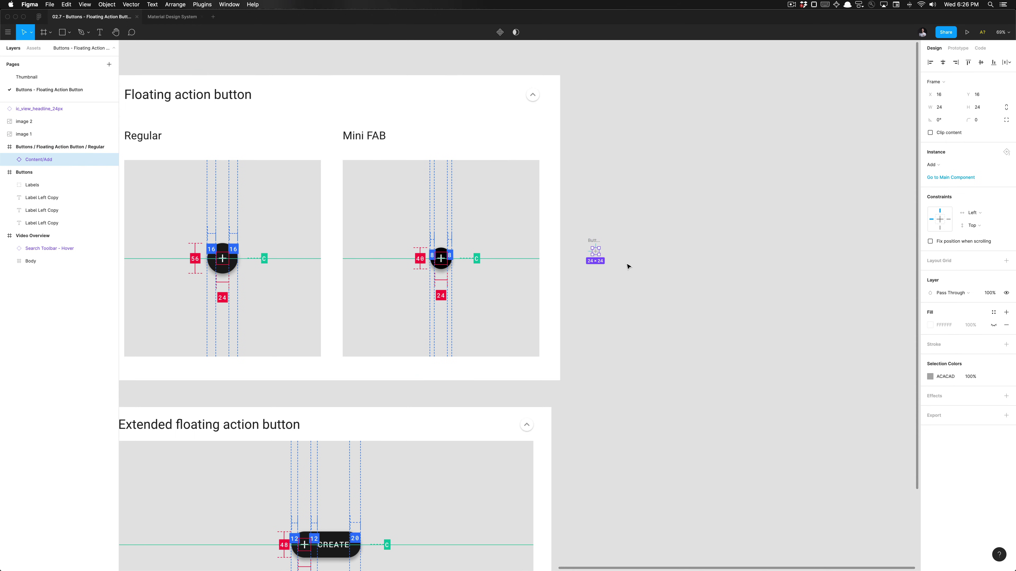
scroll(600, 258, up, 10)
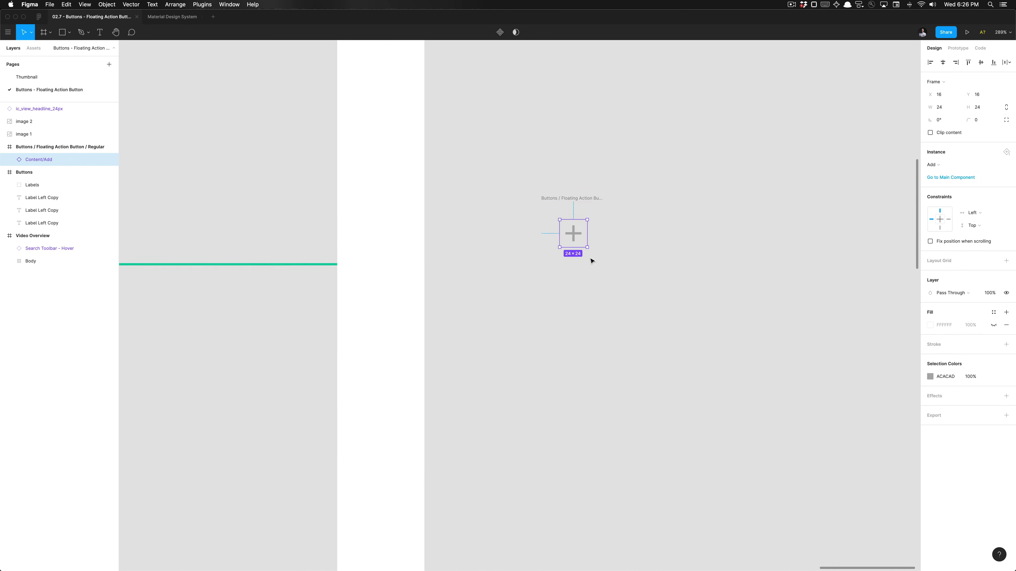
scroll(591, 260, down, 10)
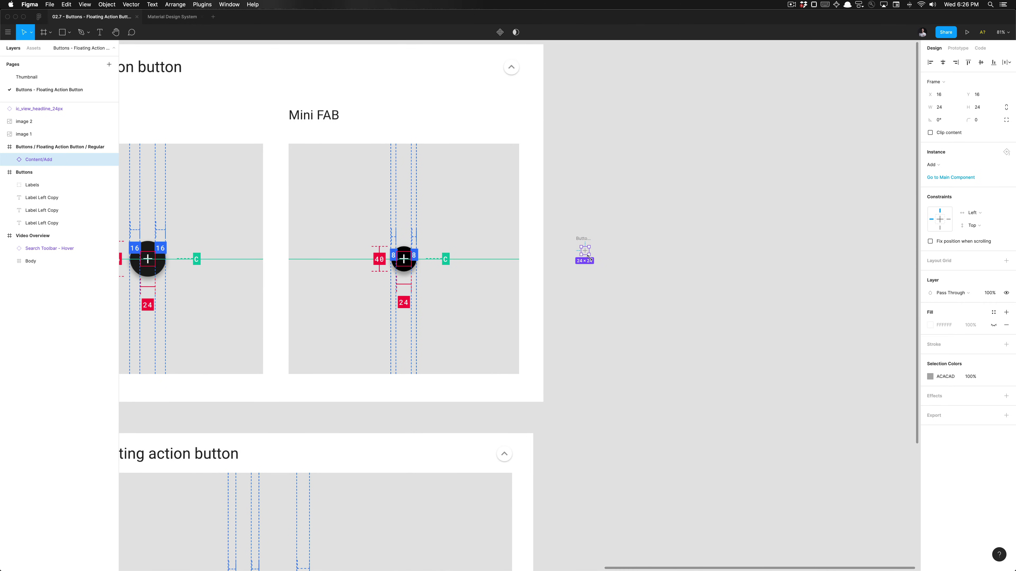
scroll(589, 258, left, 2)
key(alt)
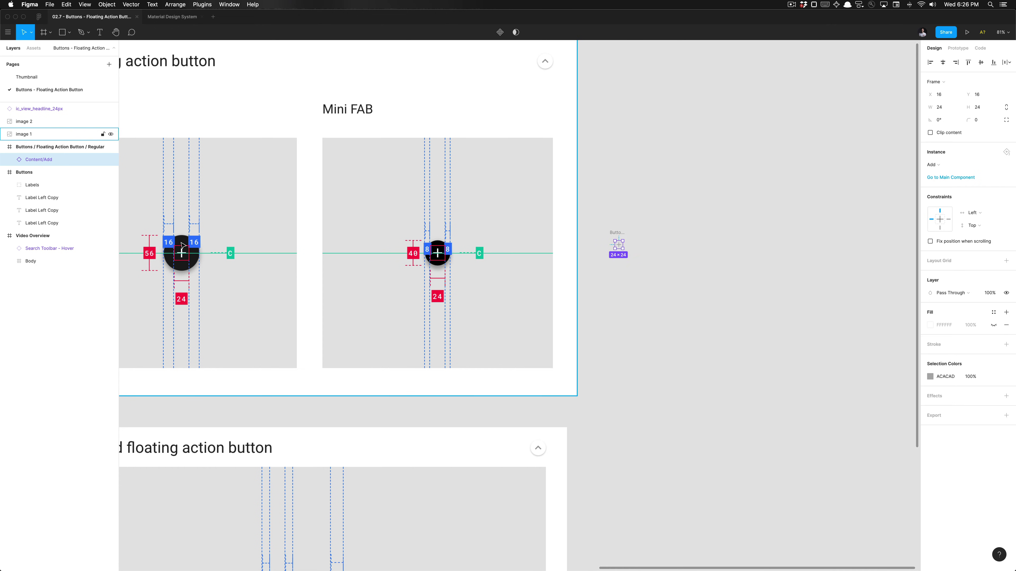
scroll(636, 252, up, 10)
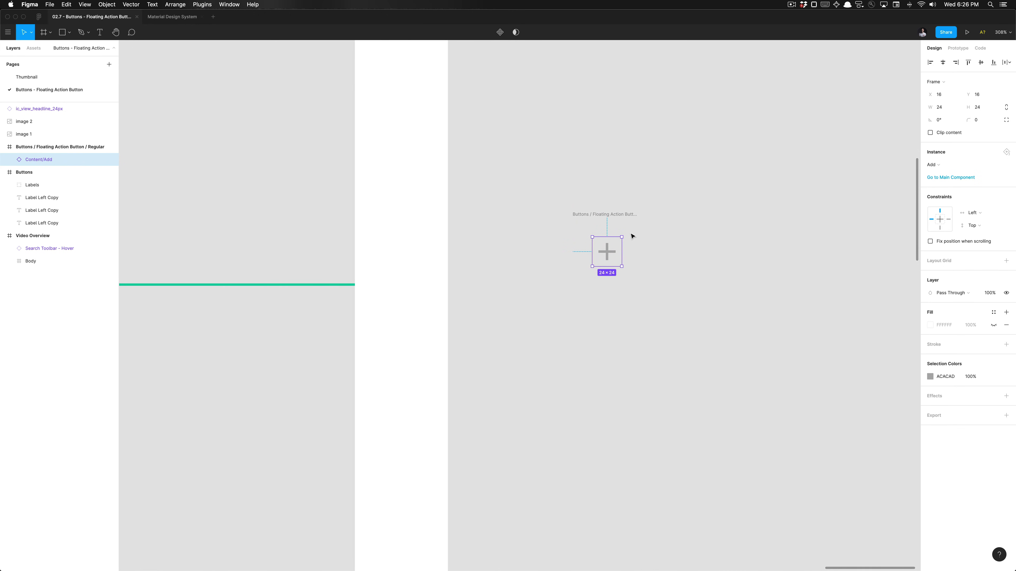
Verify the 16 px spacing between the plus icon and the Regular frame edges.
click(628, 216)
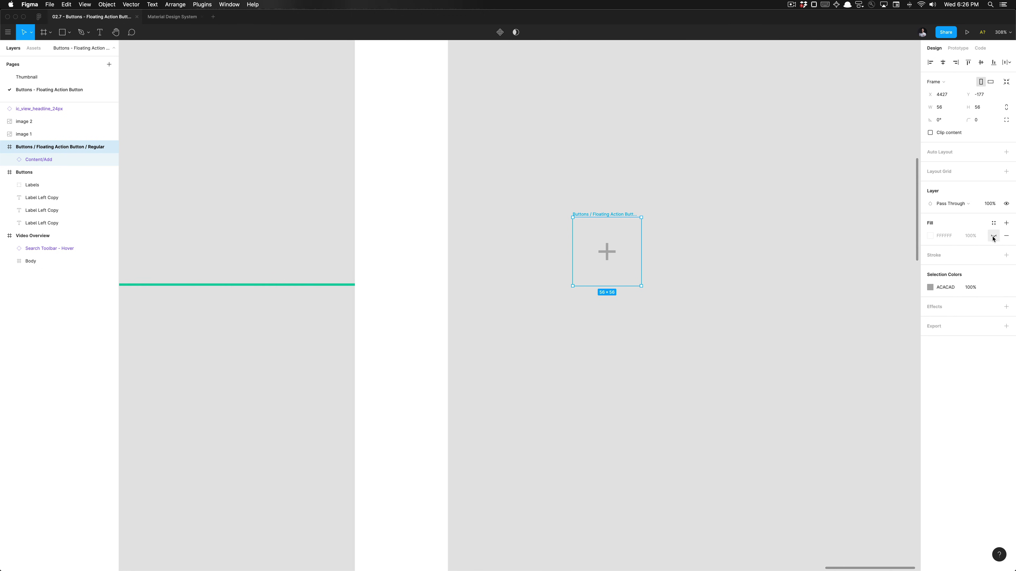
click(671, 227)
click(611, 215)
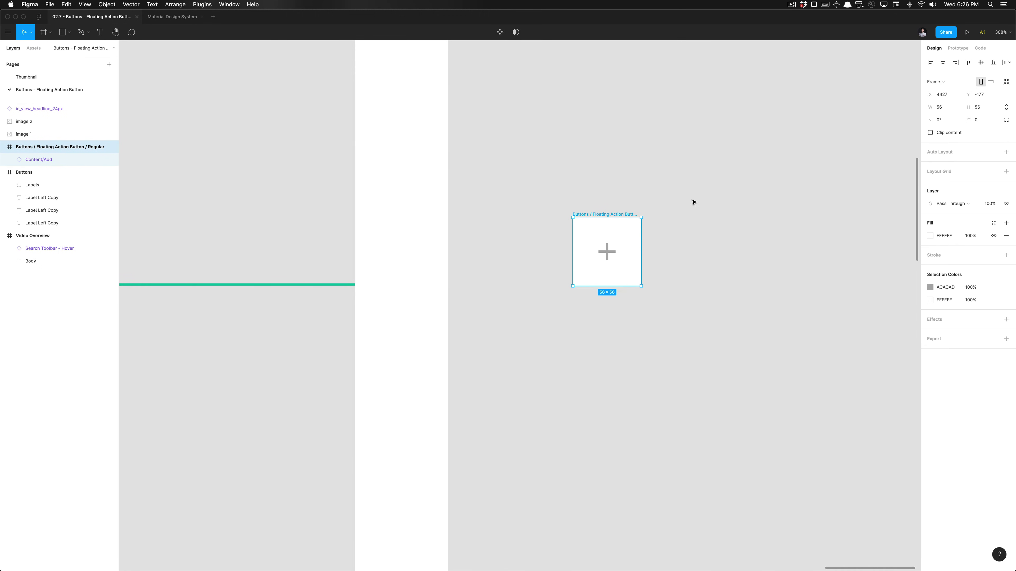
key(alt)
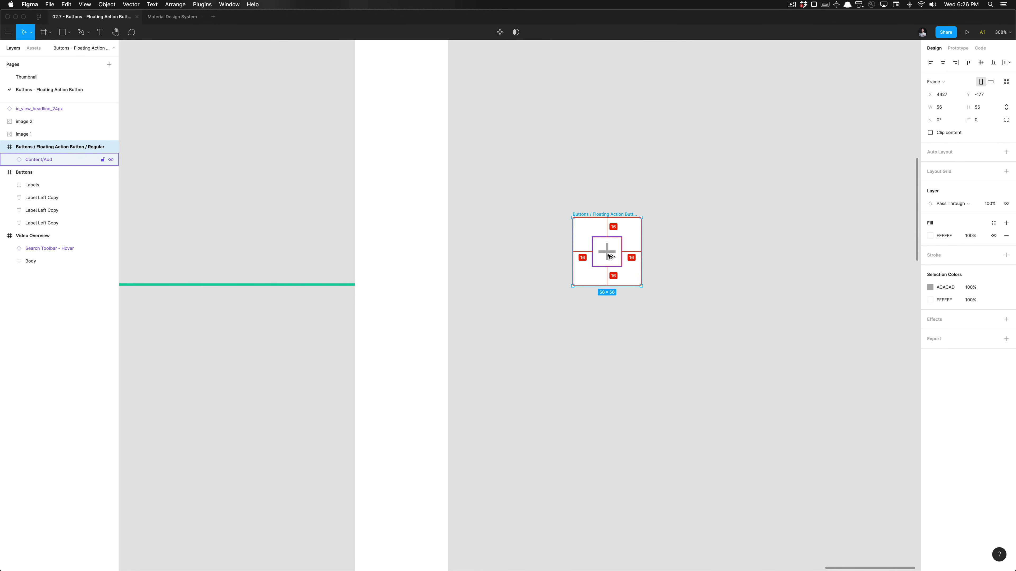
key(alt)
key(alt)
scroll(610, 255, down, 10)
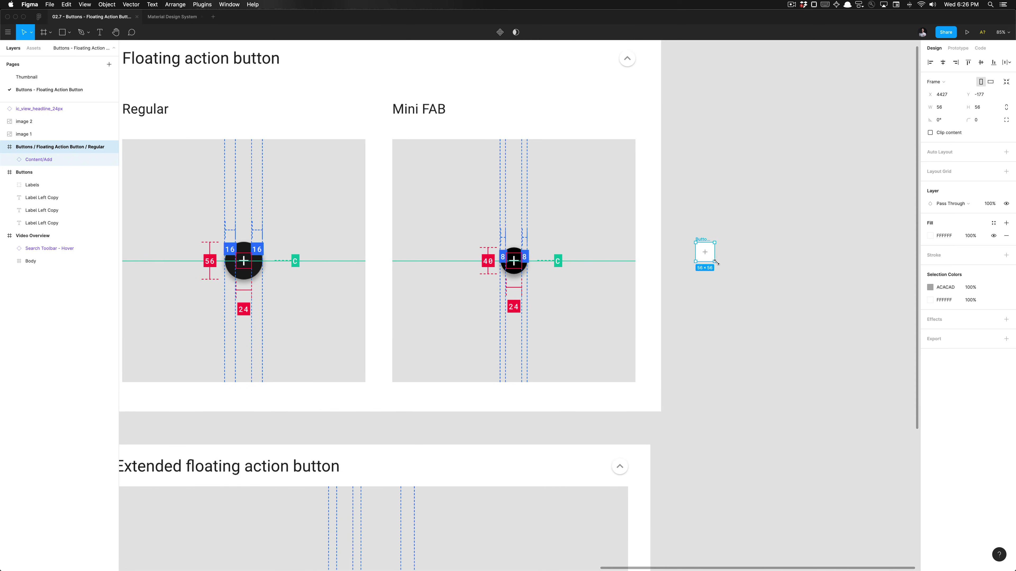
Remove the hidden white FFFFFF fill from the Content/Add icon instance.
click(708, 256)
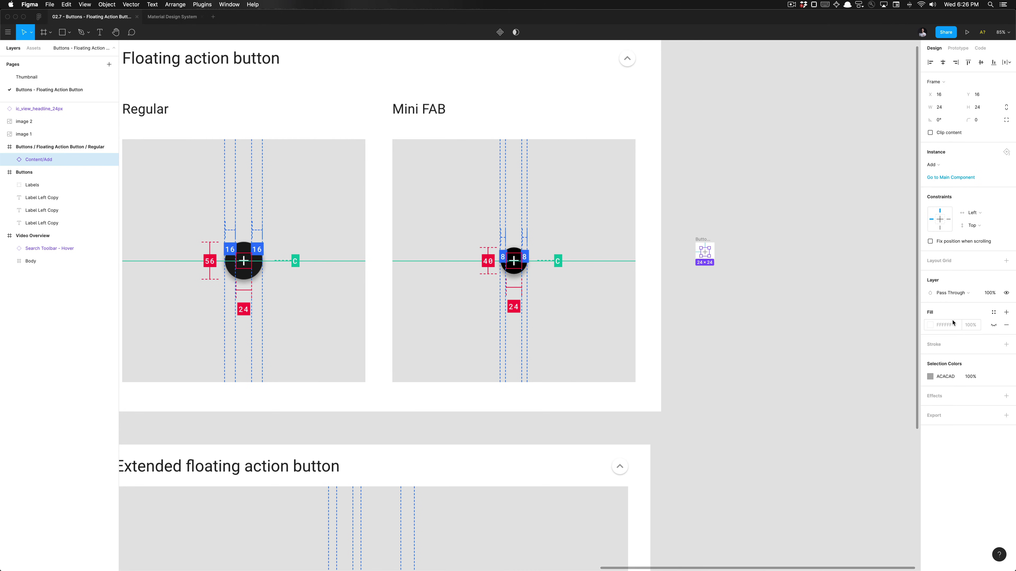
click(993, 325)
click(1007, 325)
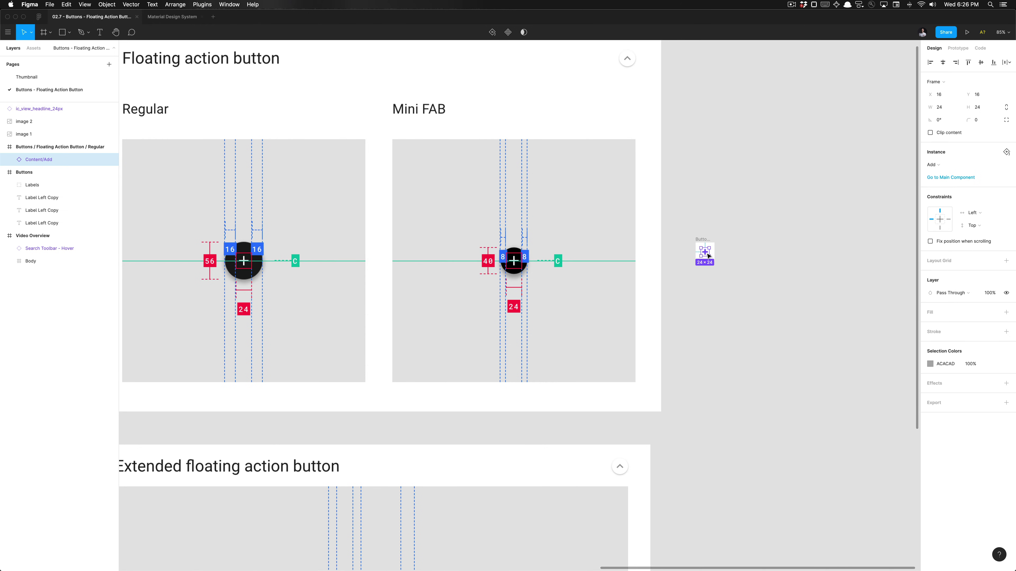
Apply the Content / On Primary colour style to the plus icon, making it white.
scroll(705, 253, up, 5)
scroll(760, 281, right, 2)
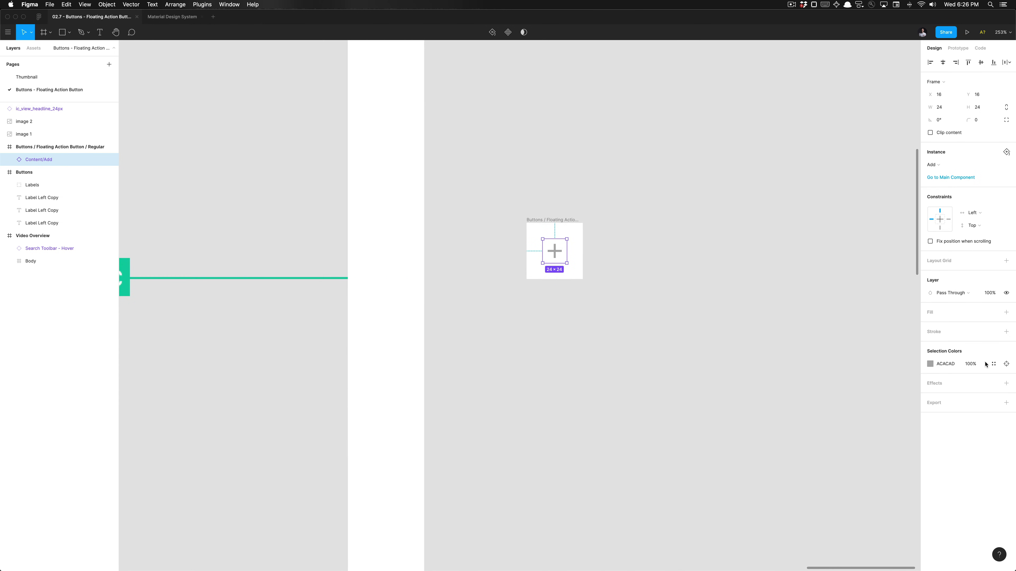
click(994, 364)
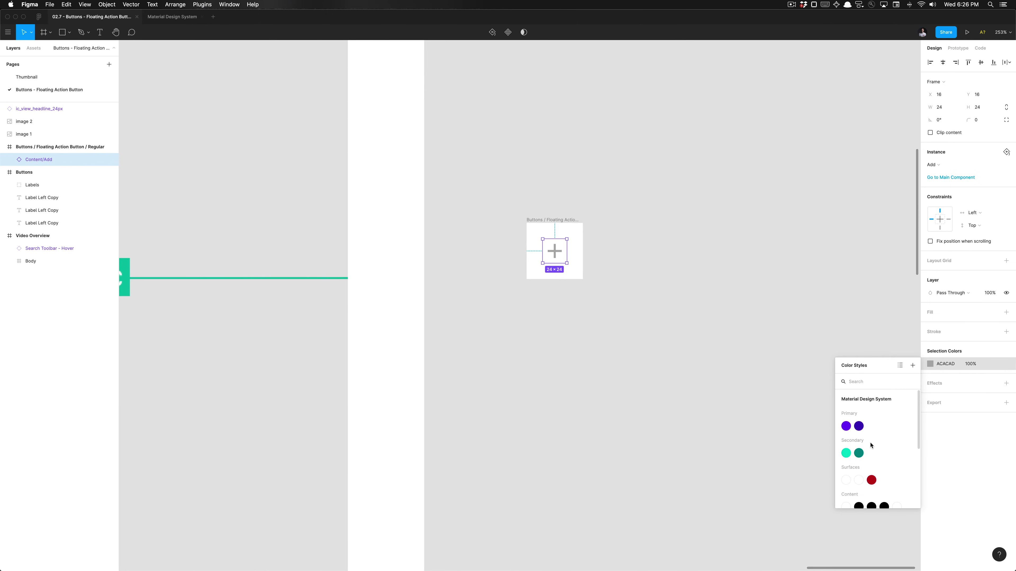
scroll(851, 461, down, 3)
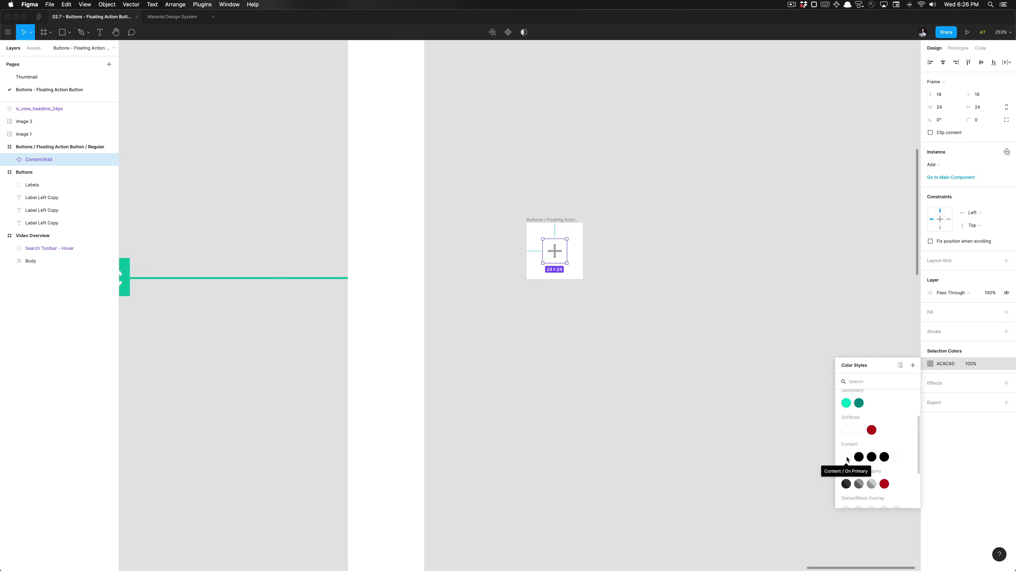
click(847, 458)
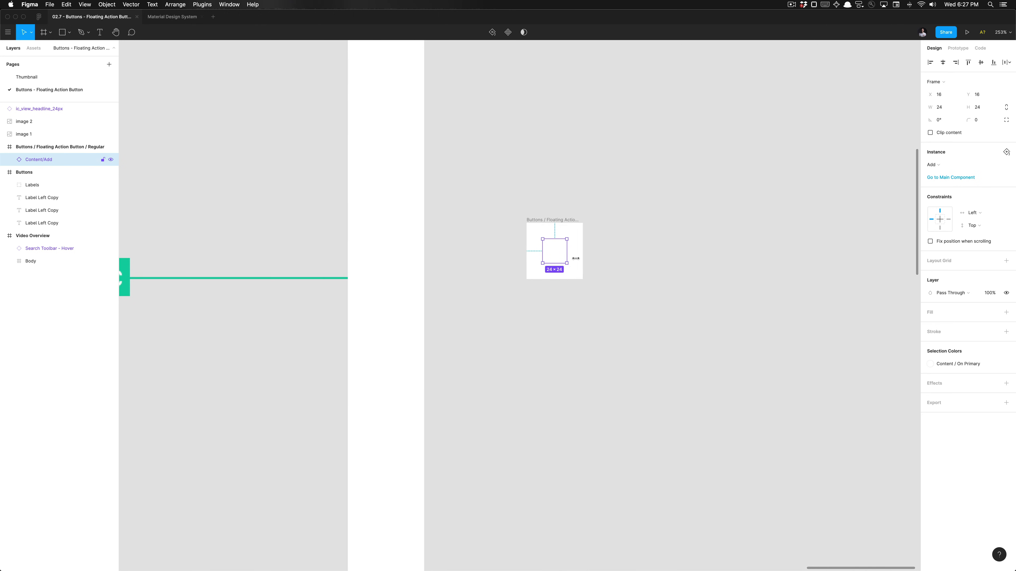
Fill the 56×56 button frame with the black Content / On Surface style.
click(563, 224)
scroll(562, 225, down, 5)
scroll(561, 225, left, 2)
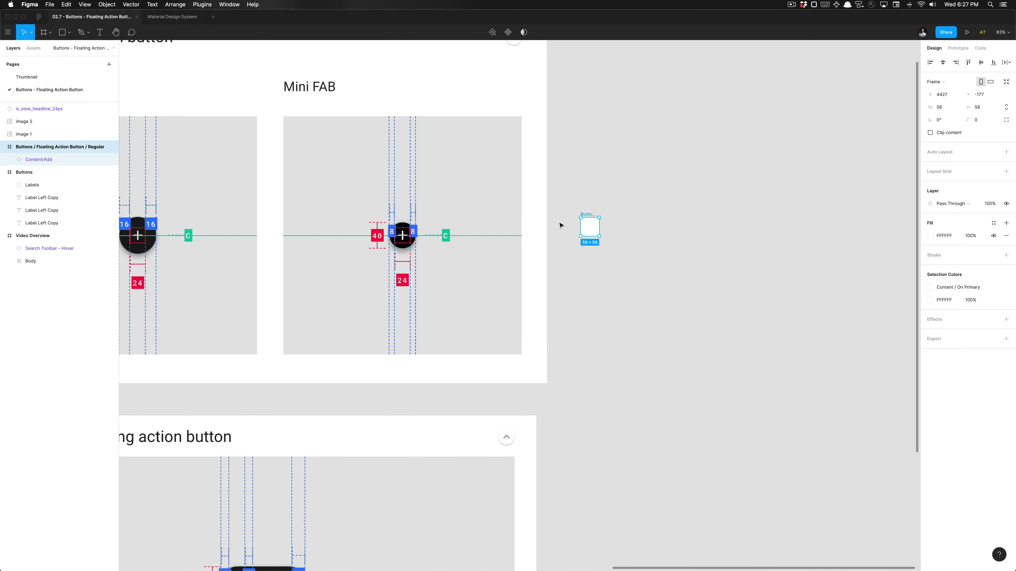
scroll(716, 218, up, 3)
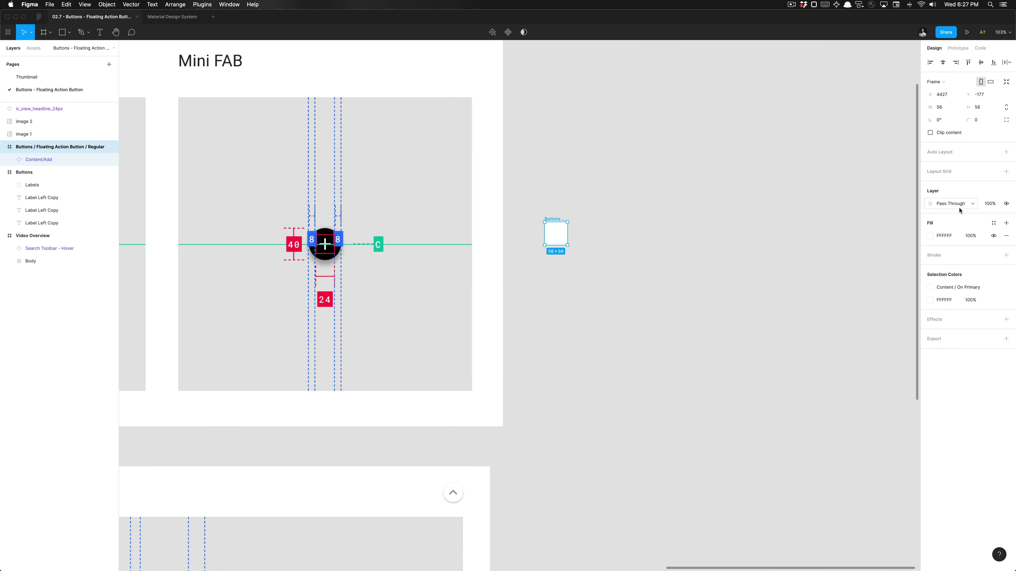
click(994, 223)
scroll(941, 344, down, 1)
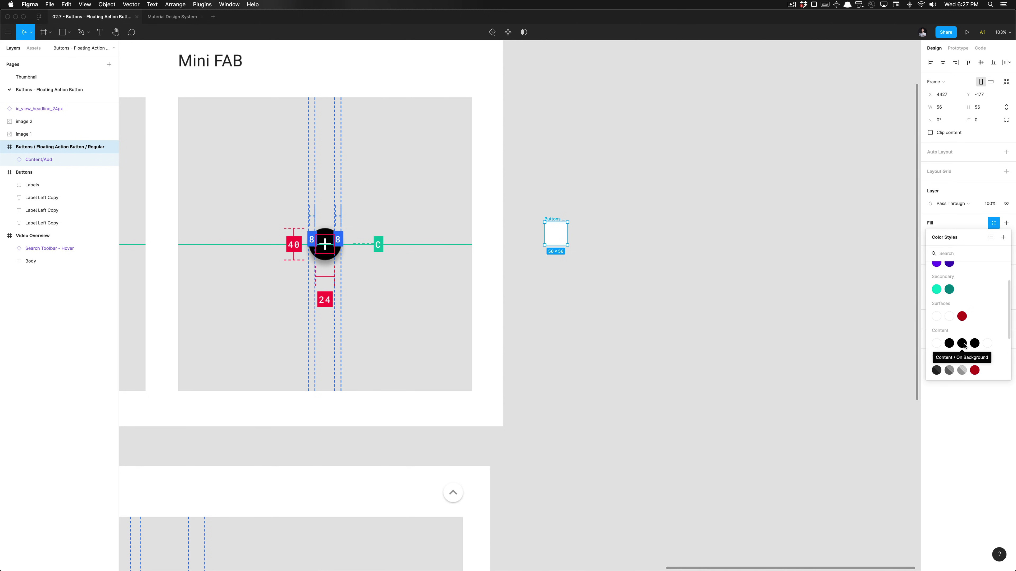
click(974, 344)
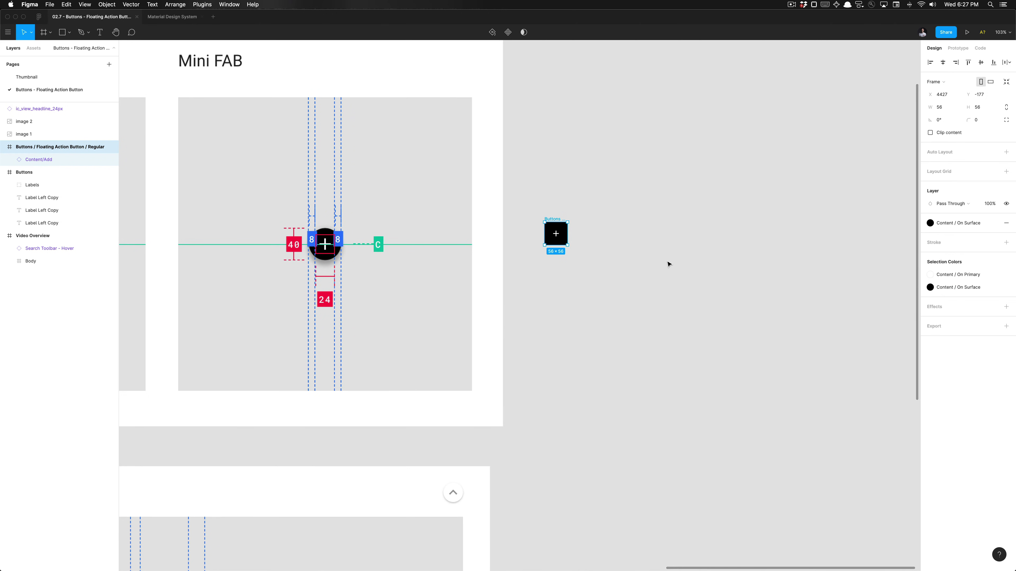
scroll(591, 289, down, 3)
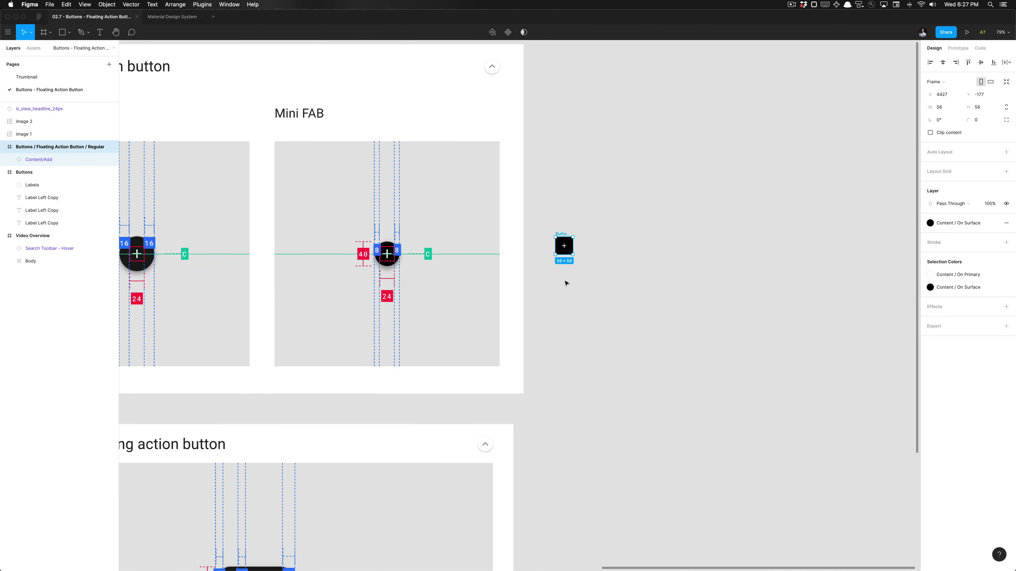
scroll(565, 283, down, 3)
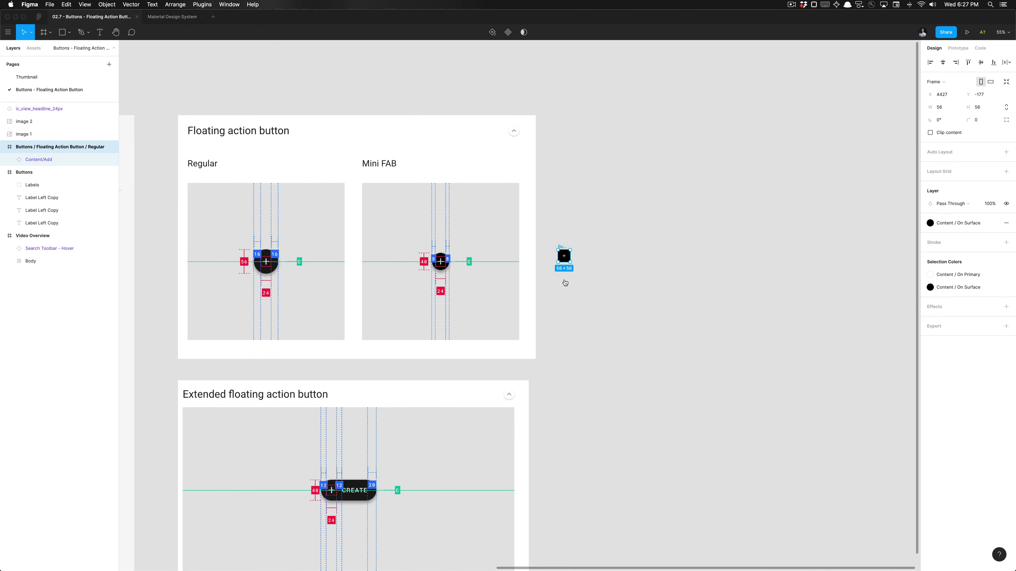
Close Chrome's Material icons tab, skim the FAB Specs section, then return to Figma.
key(super+Tab)
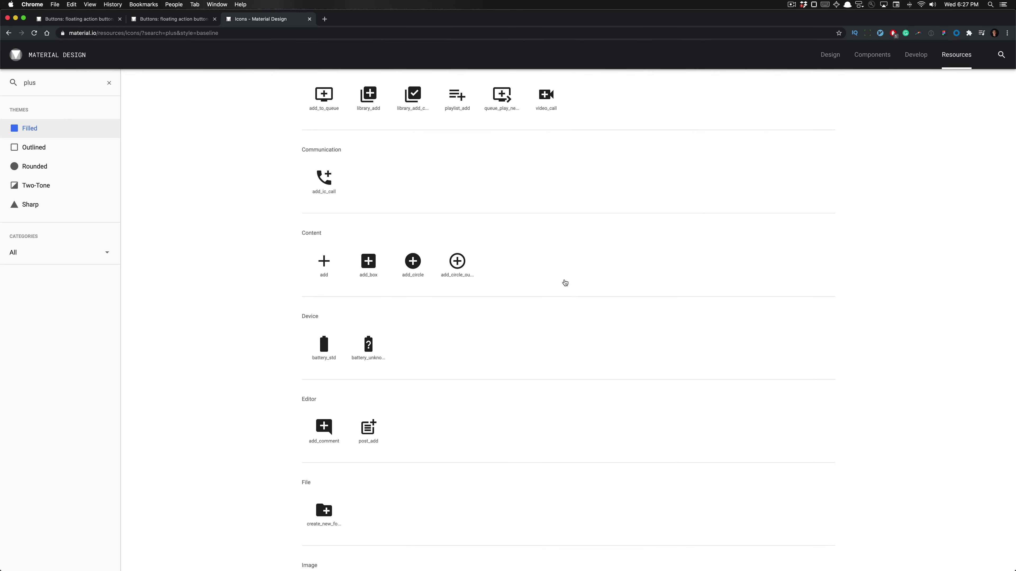
key(super+w)
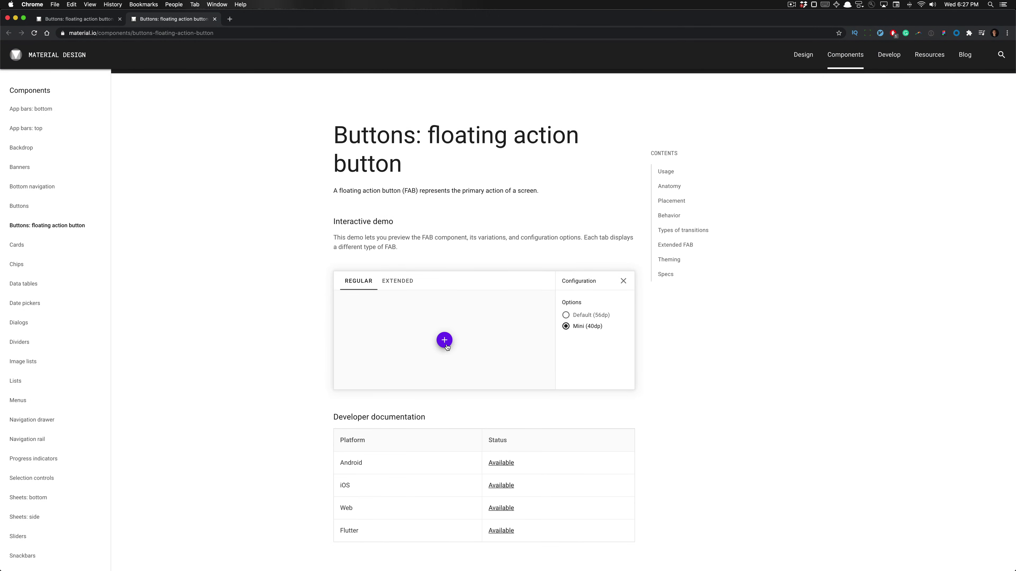
click(665, 274)
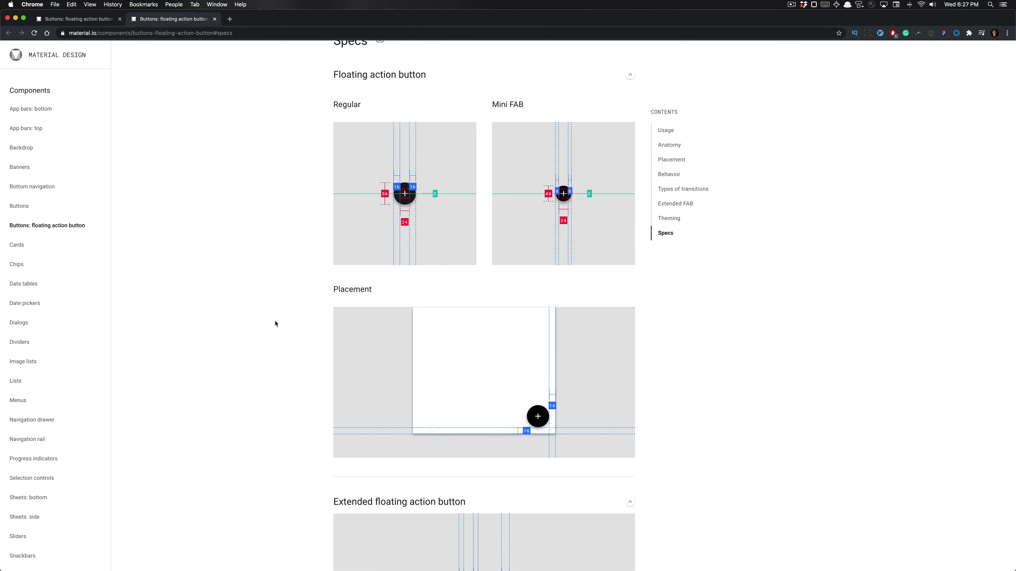
scroll(320, 257, down, 13)
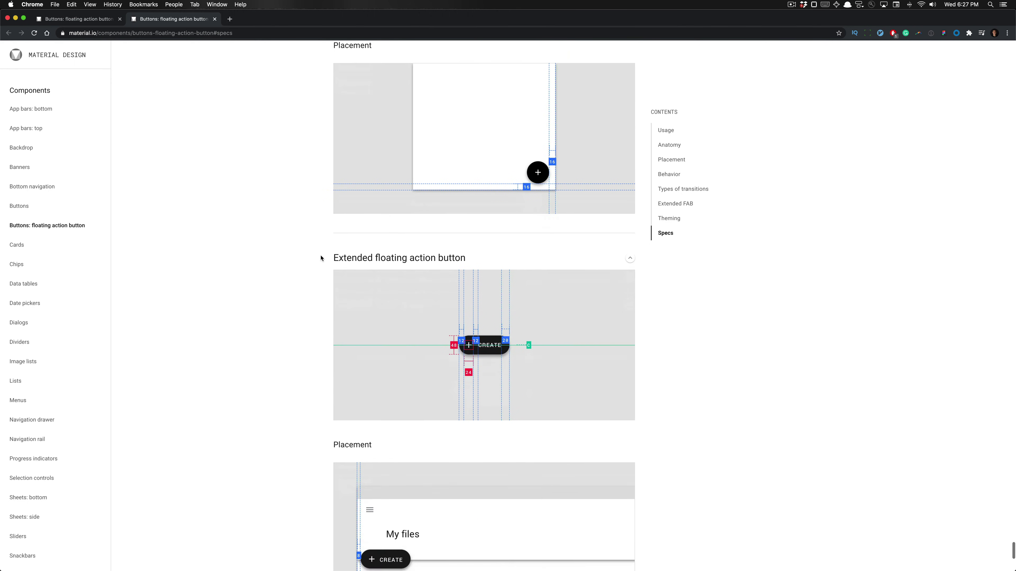
scroll(320, 258, up, 8)
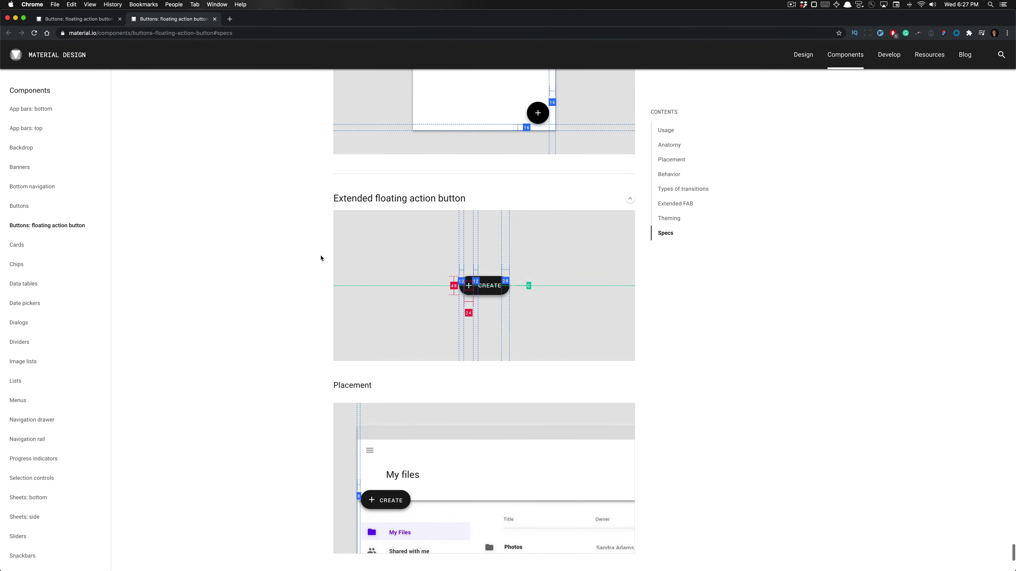
scroll(320, 259, up, 10)
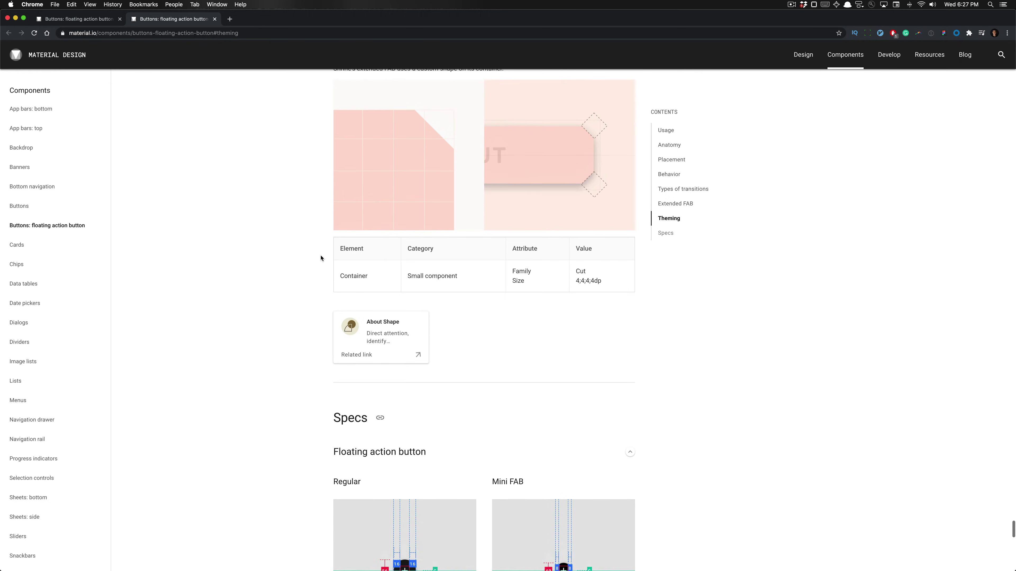
key(super+Tab)
scroll(562, 289, up, 4)
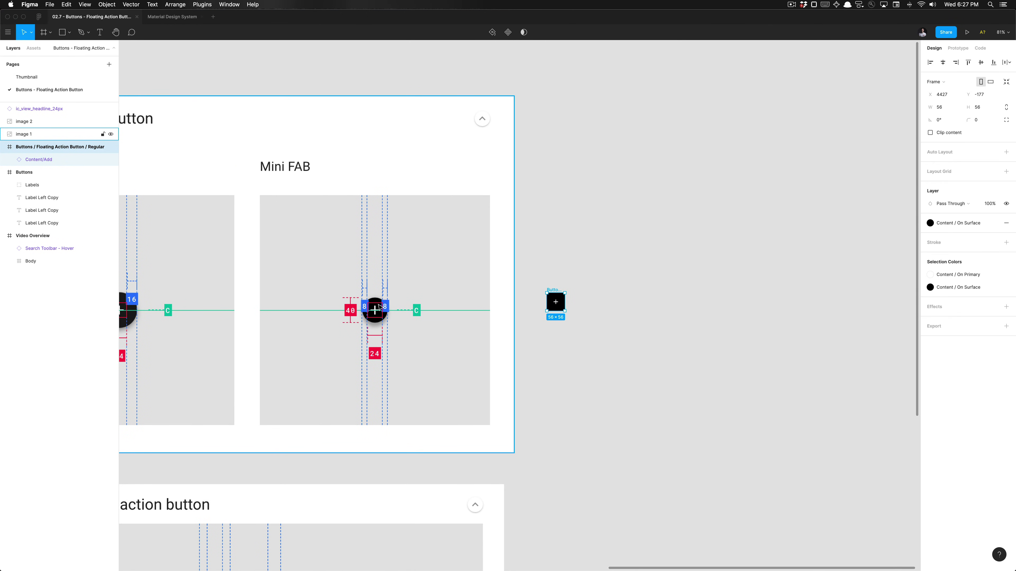
Set the button frame's corner radius to 32, turning it into a circle.
scroll(379, 307, up, 5)
scroll(360, 324, down, 6)
scroll(348, 337, right, 1)
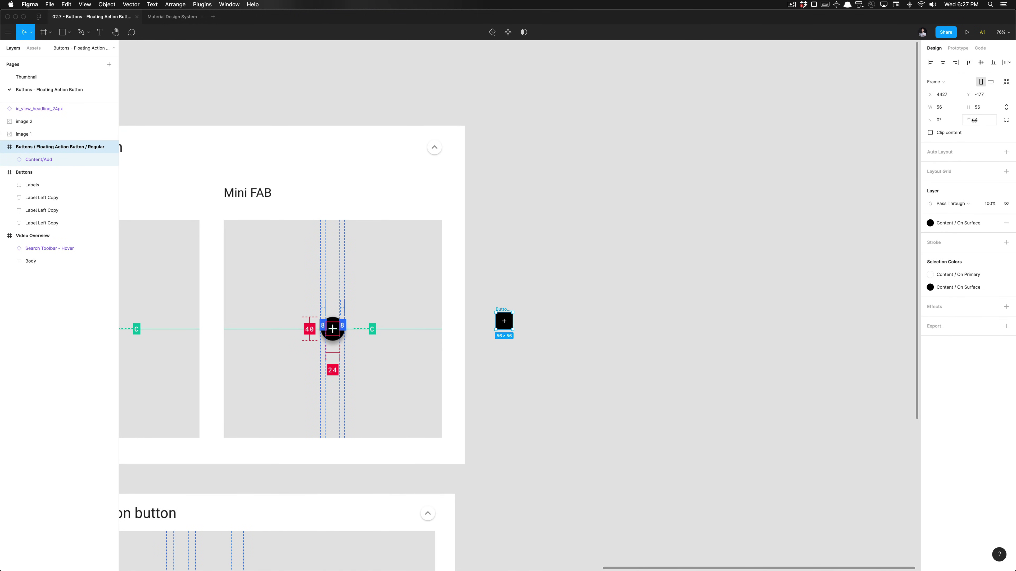
mouse_move(968, 120)
mouse_down()
mouse_move(1008, 124)
mouse_move(975, 120)
mouse_up()
click(981, 121)
text(32)
key(Return)
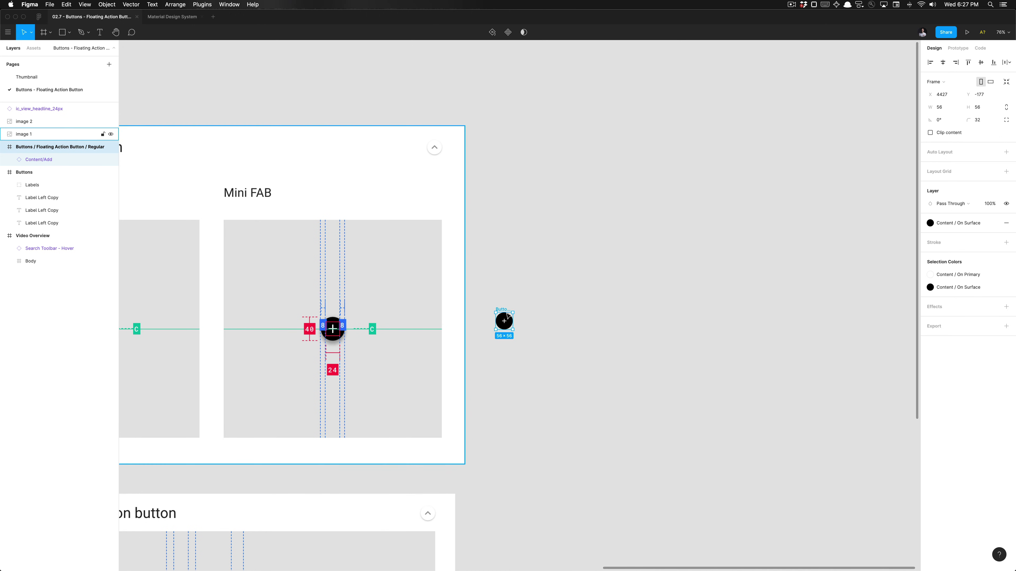
scroll(511, 313, up, 8)
scroll(510, 313, down, 5)
scroll(511, 313, down, 2)
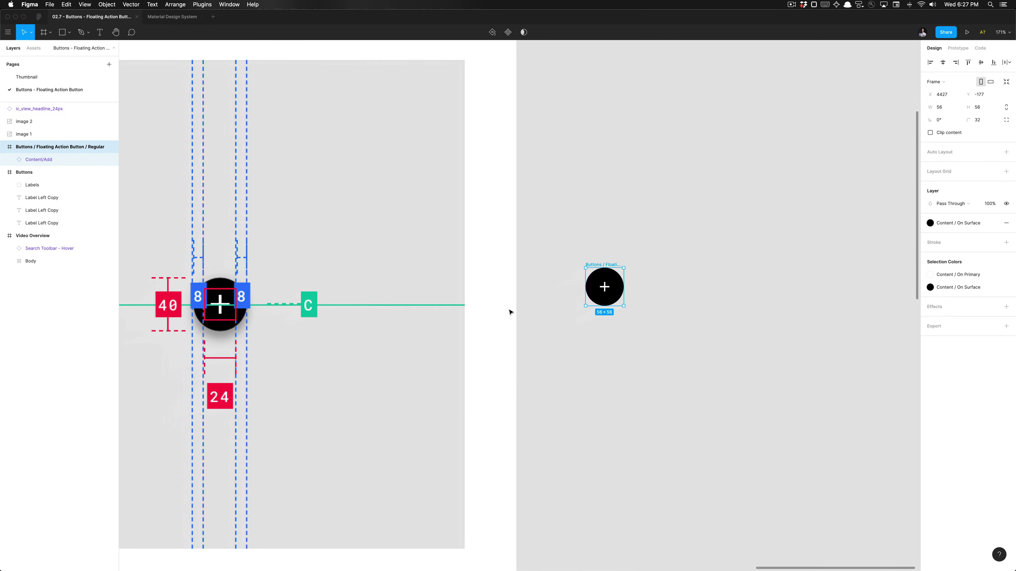
scroll(580, 322, down, 5)
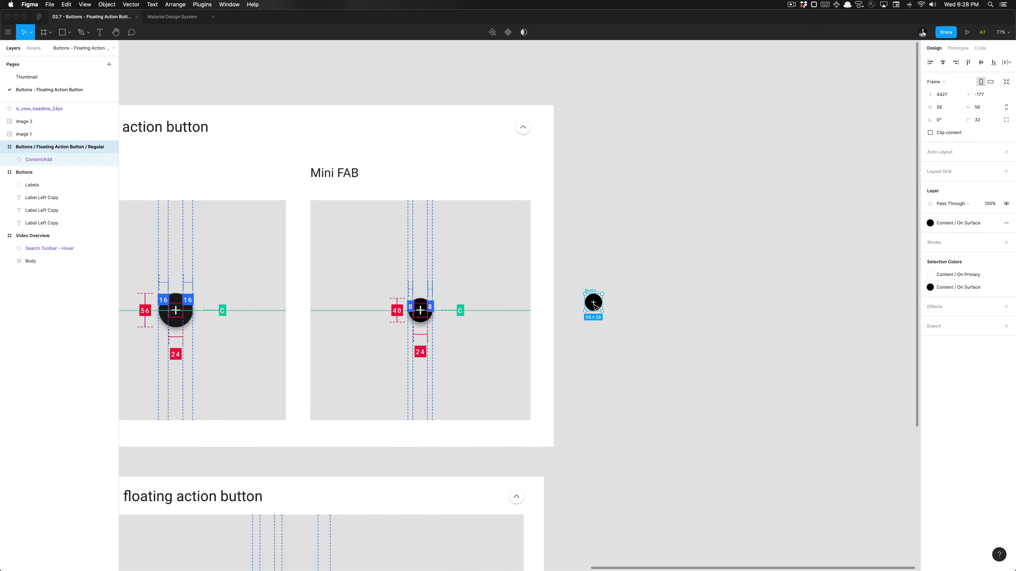
Inspect the round button's icon and frame, then switch over to the browser's FAB page.
key(Return)
click(644, 315)
scroll(622, 310, up, 3)
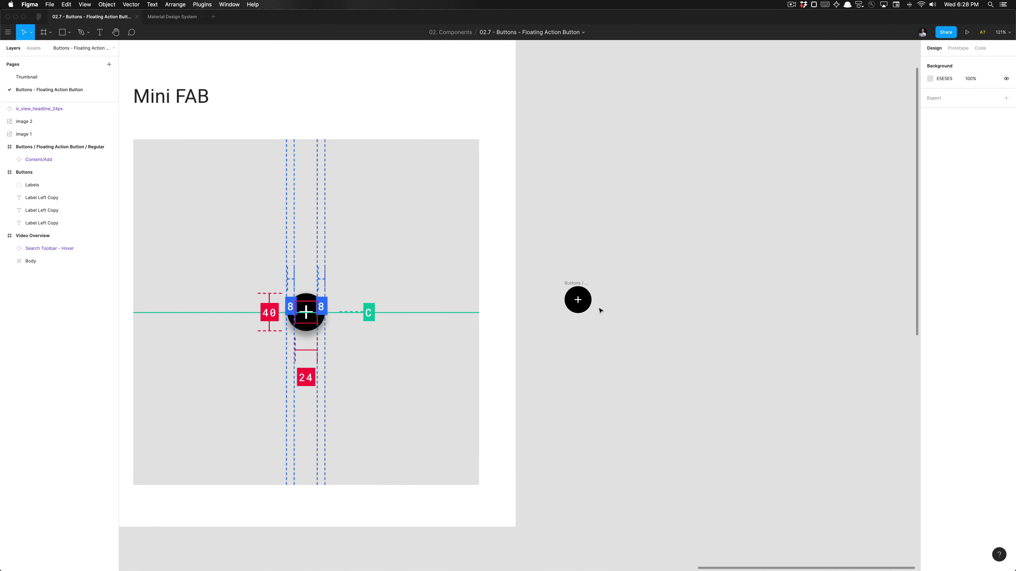
click(579, 303)
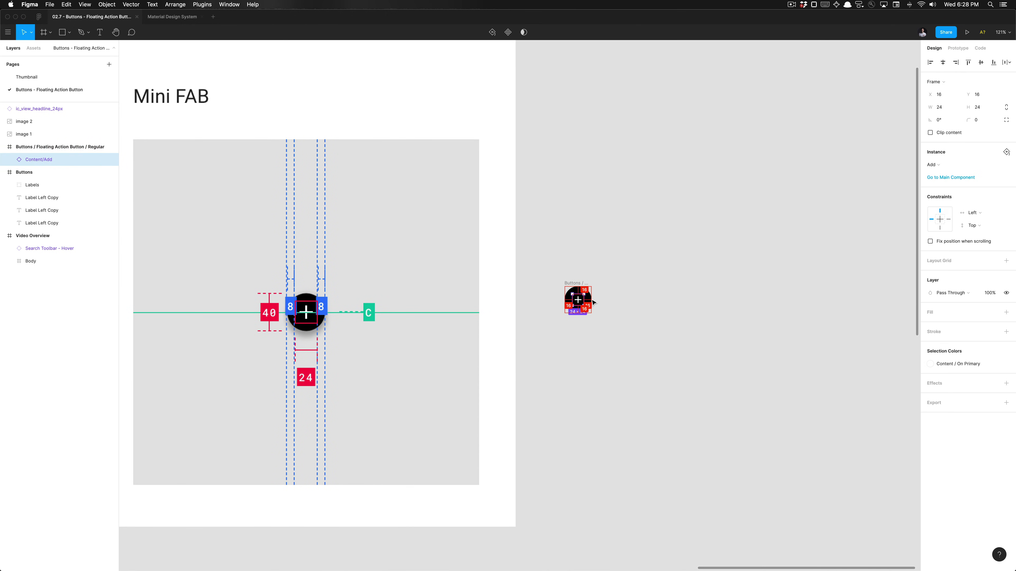
click(595, 308)
click(583, 287)
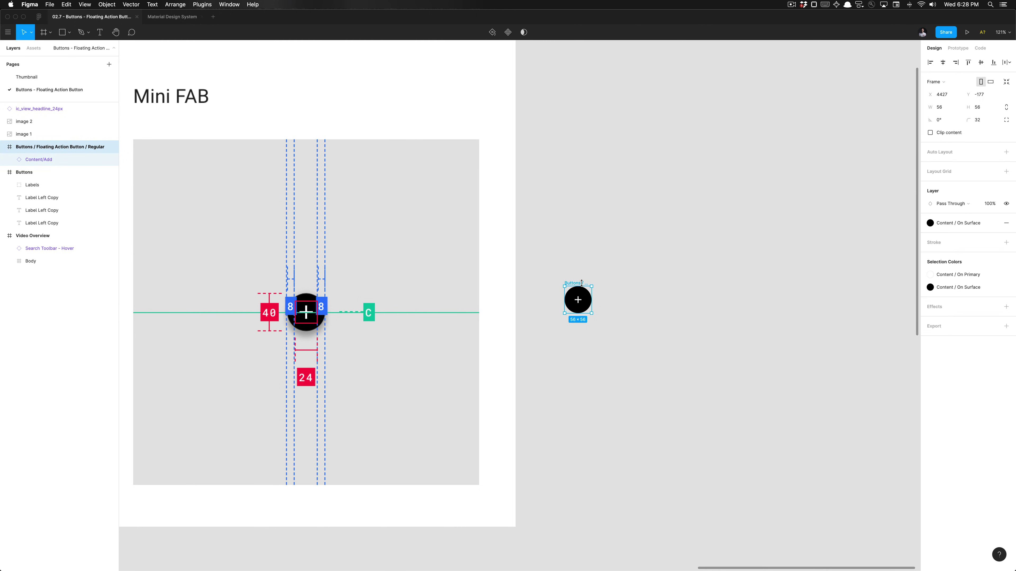
click(562, 265)
scroll(562, 265, down, 5)
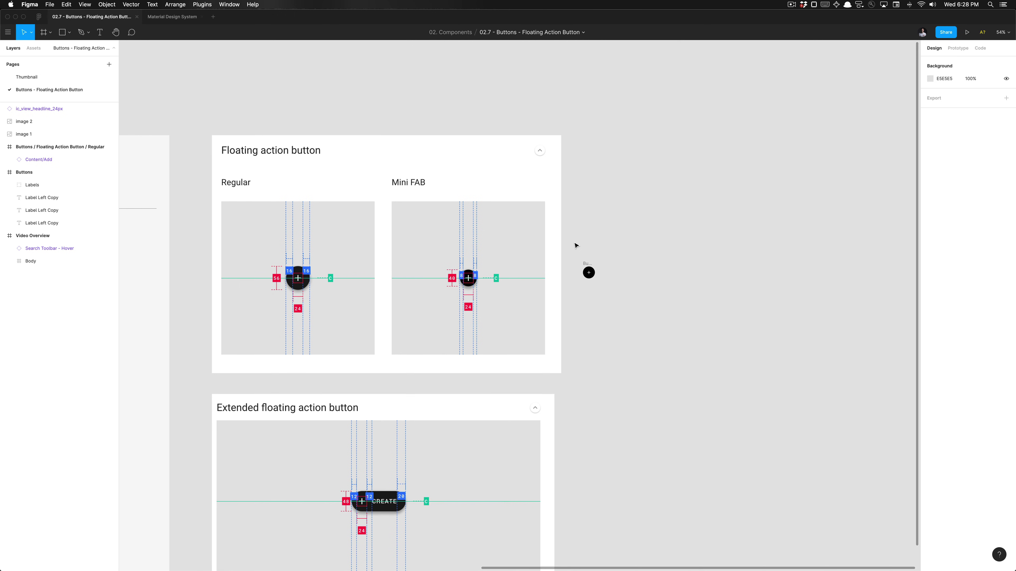
key(ctrl+Tab)
key(ctrl+shift+Tab)
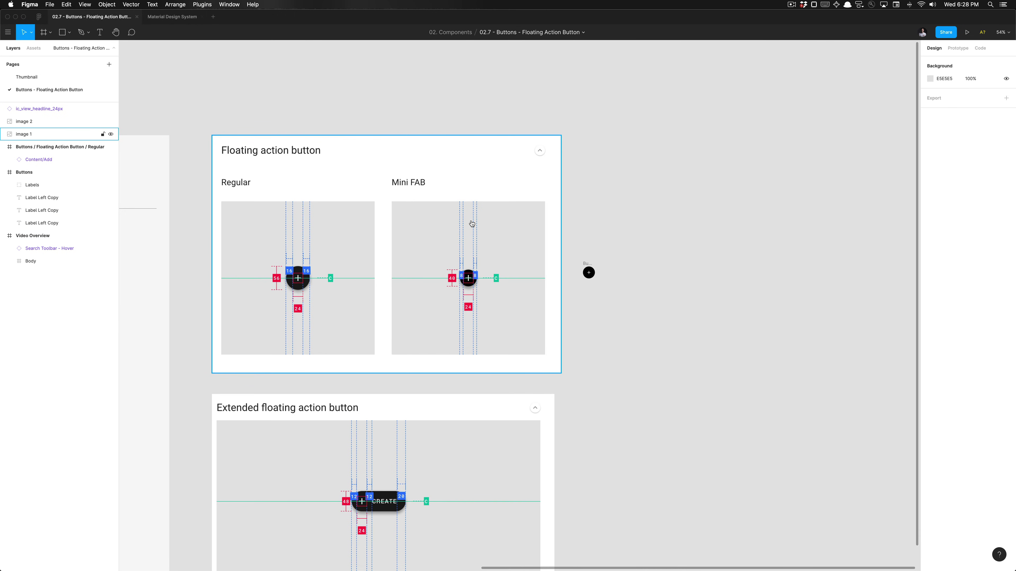
key(super+Tab)
Navigate material.io from the homepage to the Environment > Elevation guidance page.
scroll(79, 224, up, 3)
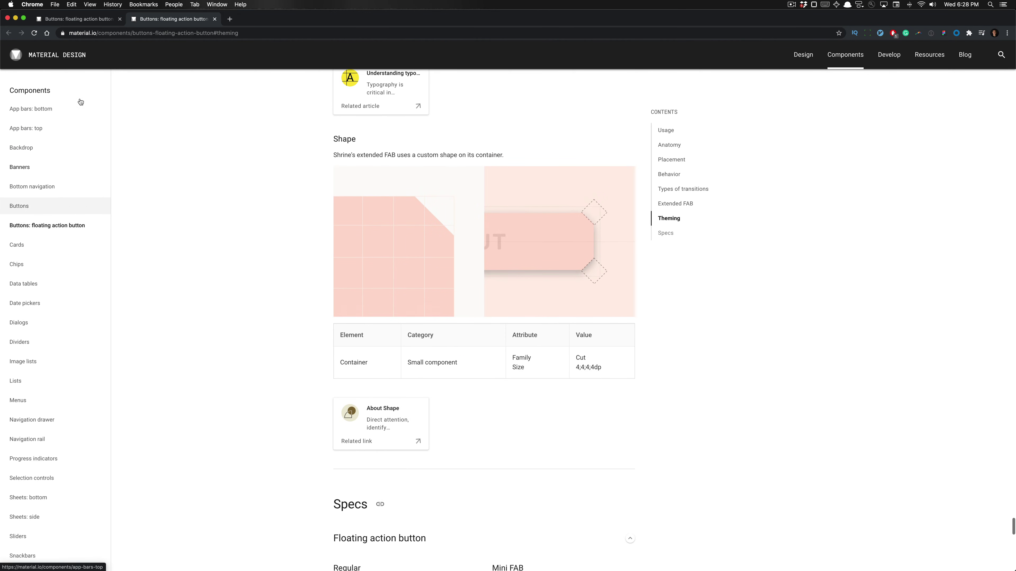
click(72, 66)
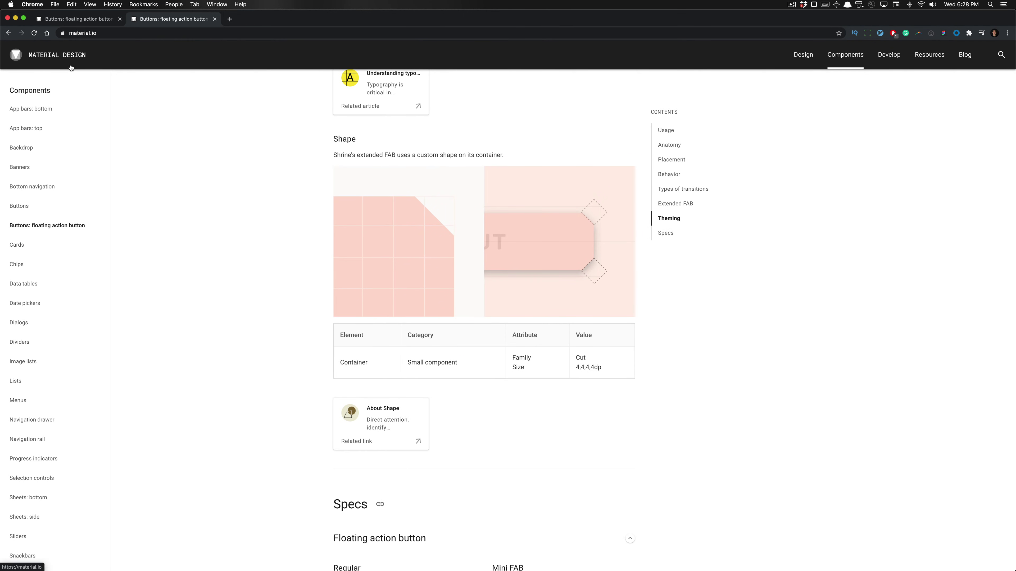
click(835, 57)
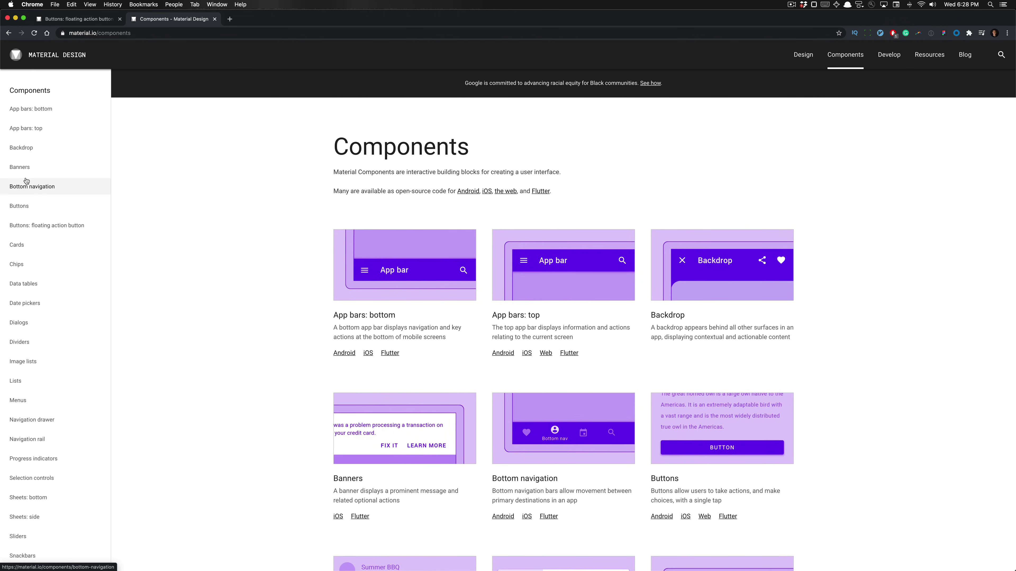
click(812, 53)
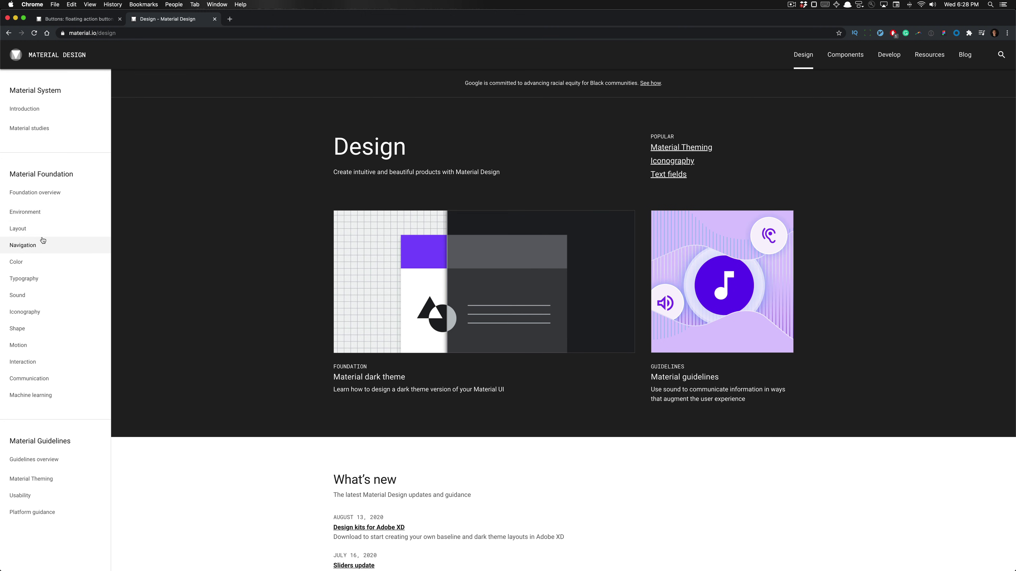
click(48, 220)
click(49, 245)
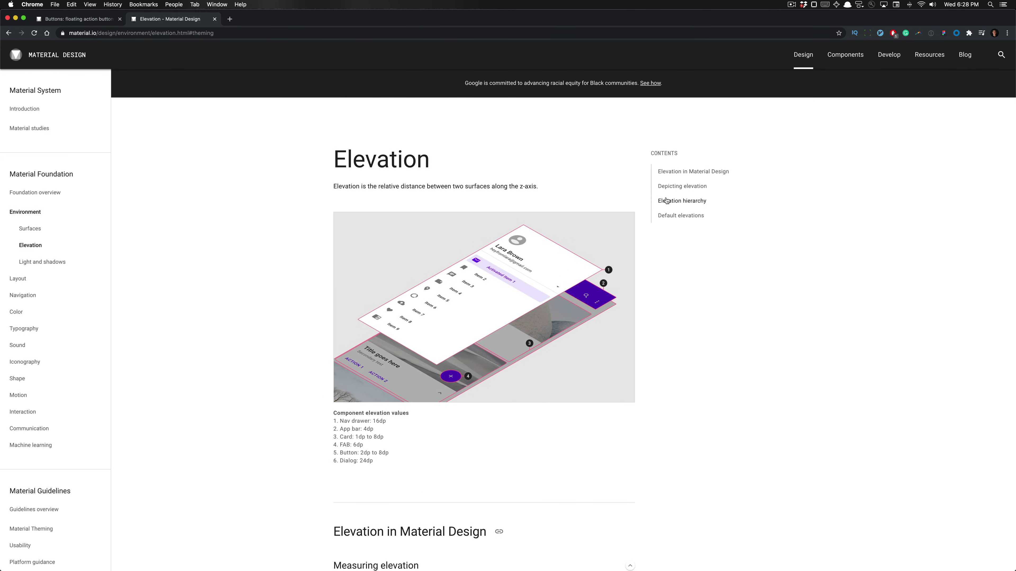
Browse the Elevation sections down to the default elevation values diagram, then return to Figma.
click(667, 205)
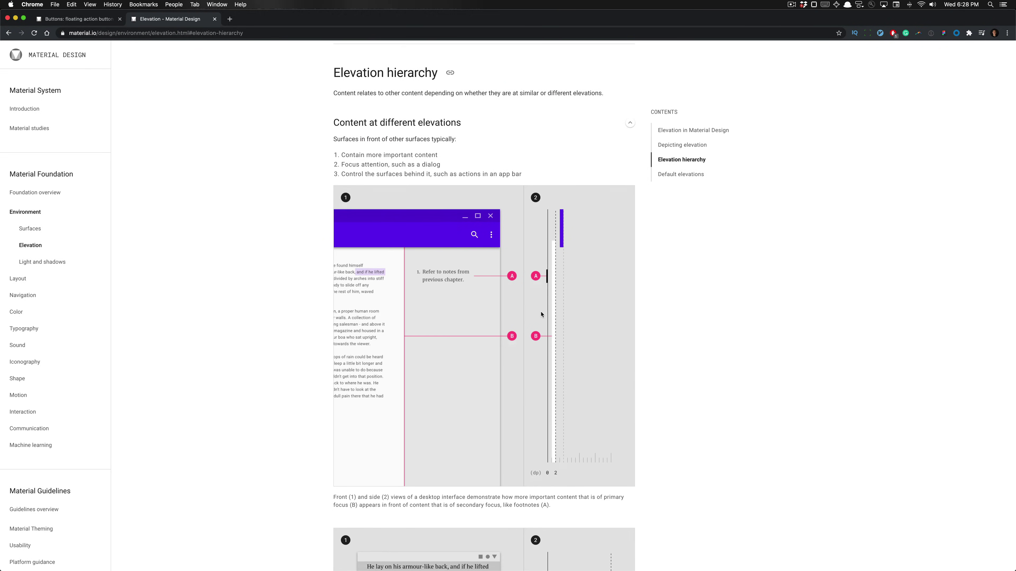
click(676, 174)
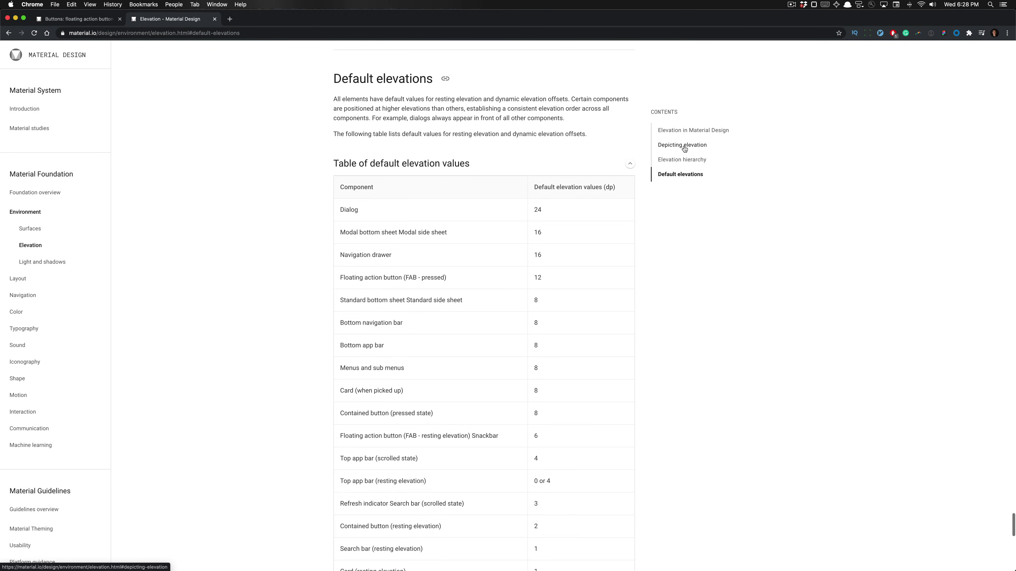
click(682, 145)
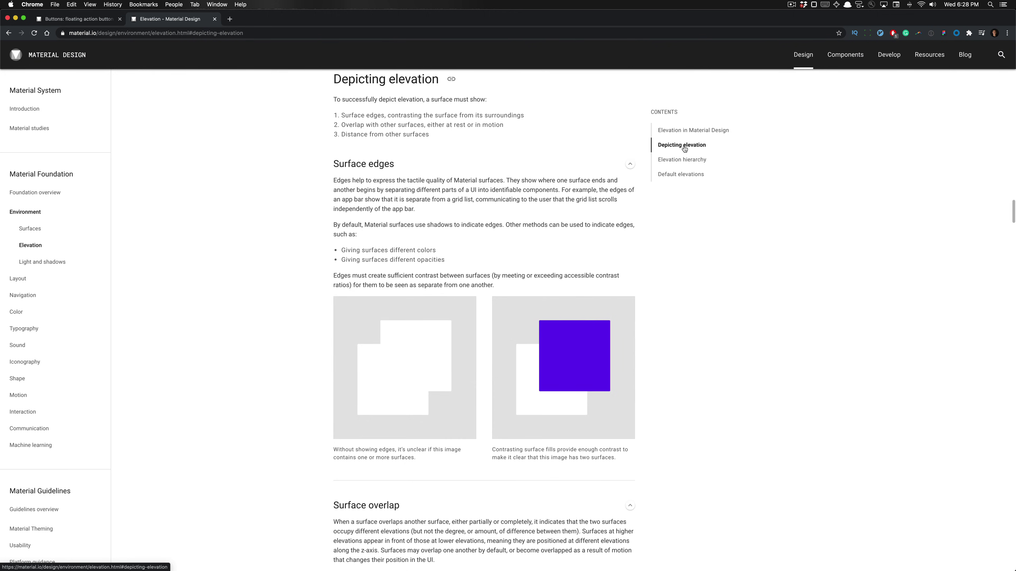
click(684, 132)
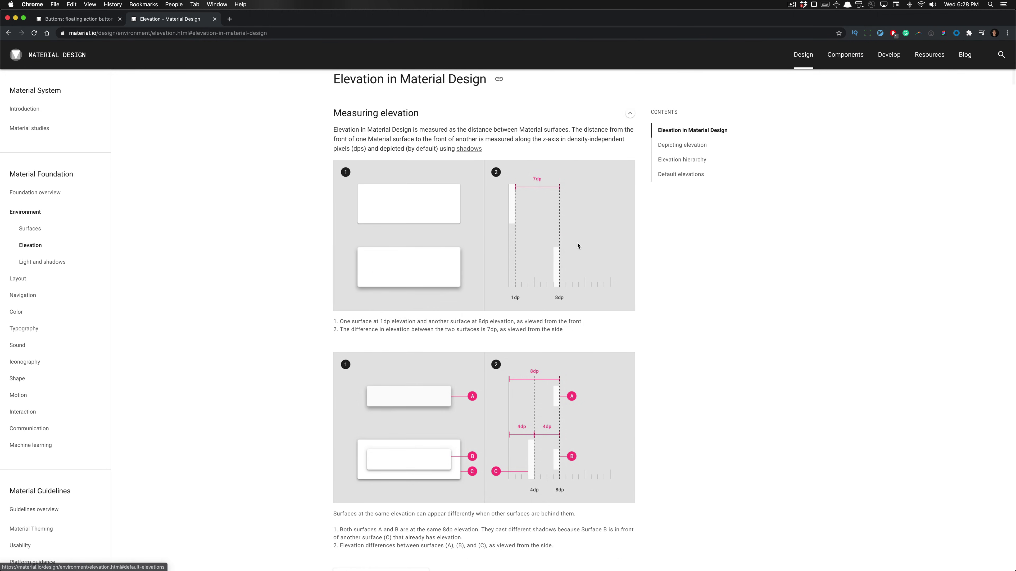
scroll(578, 246, down, 3)
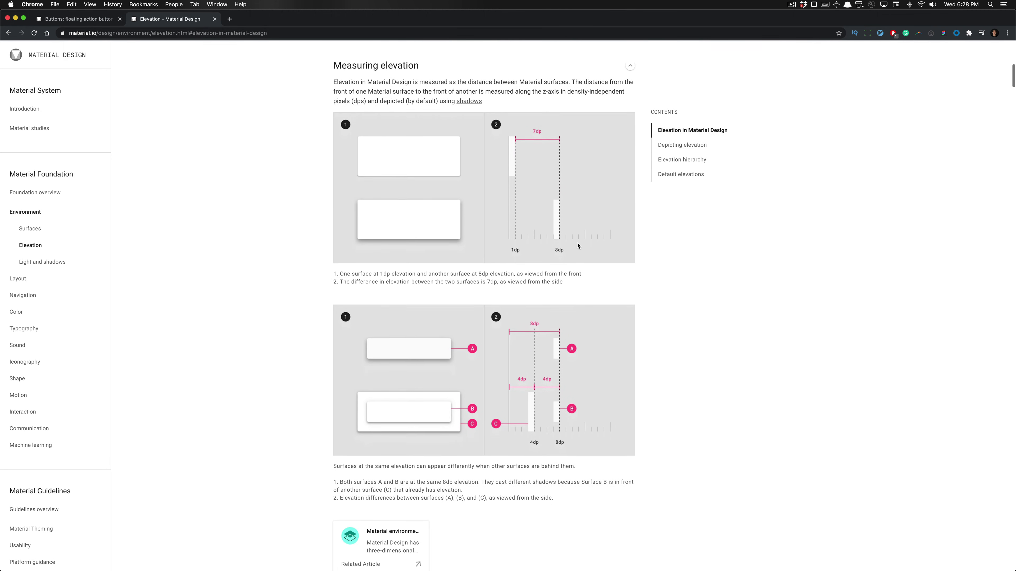
scroll(578, 246, down, 5)
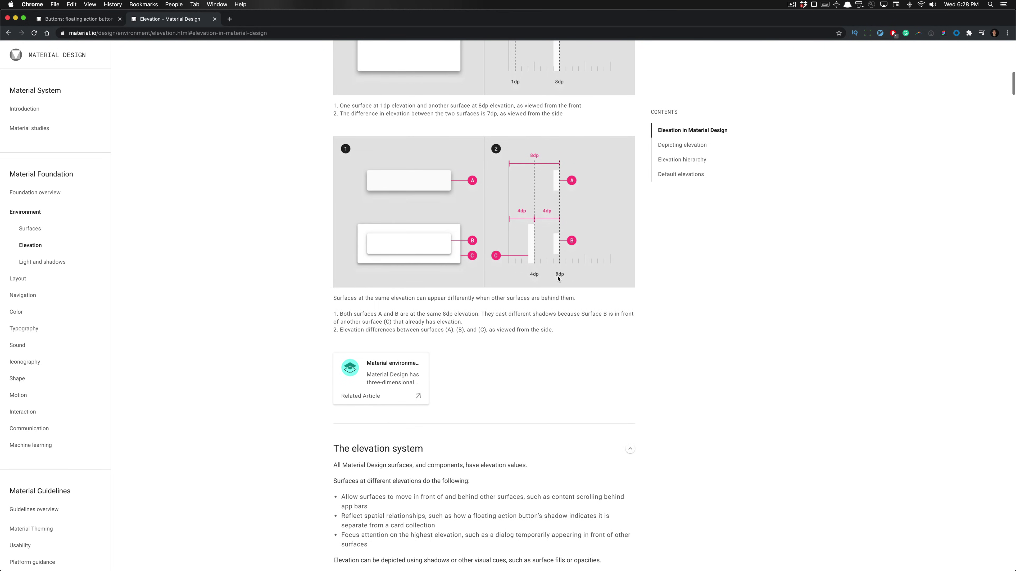
scroll(558, 279, down, 20)
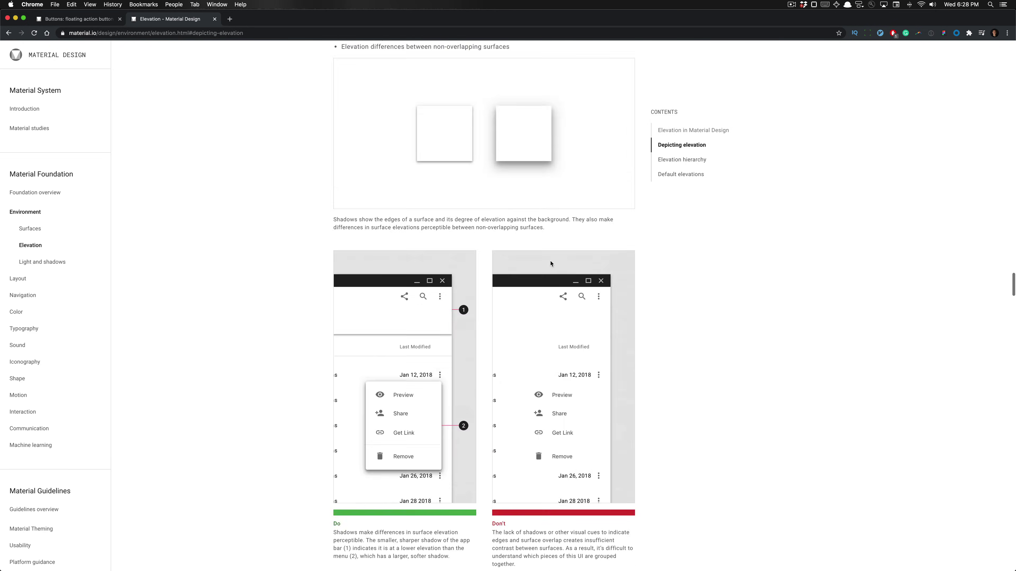
scroll(551, 264, down, 20)
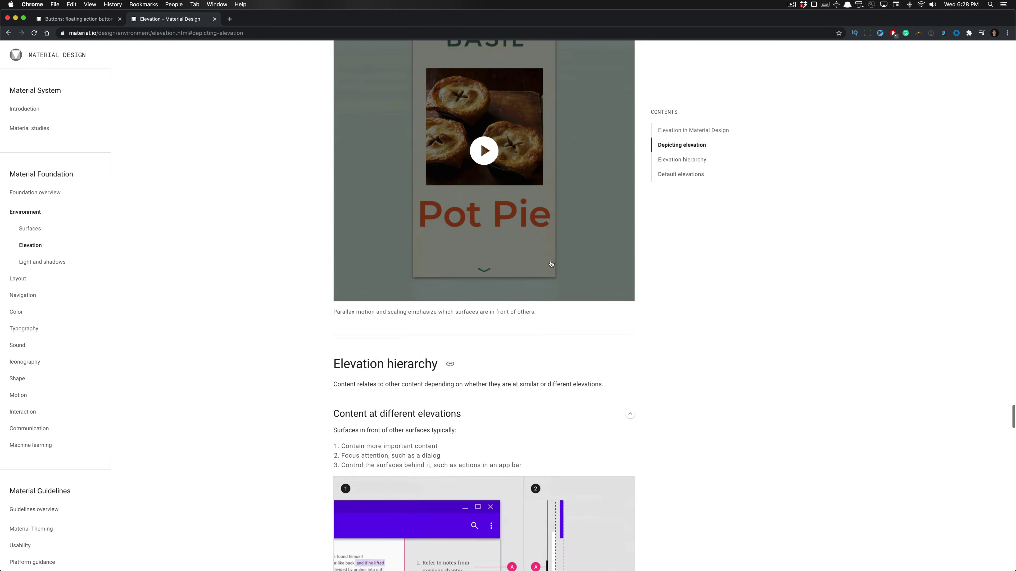
scroll(550, 264, down, 20)
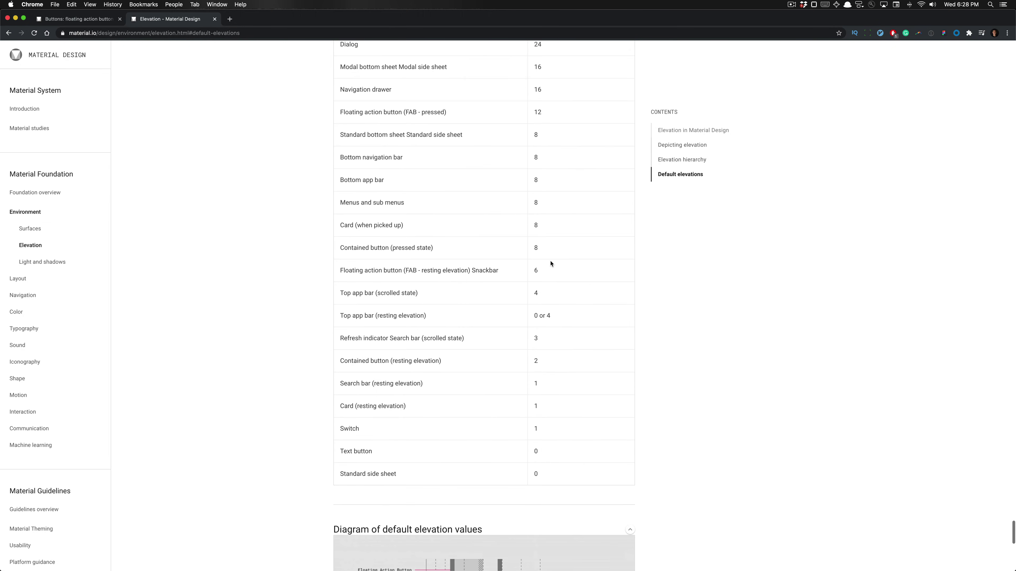
scroll(278, 460, down, 5)
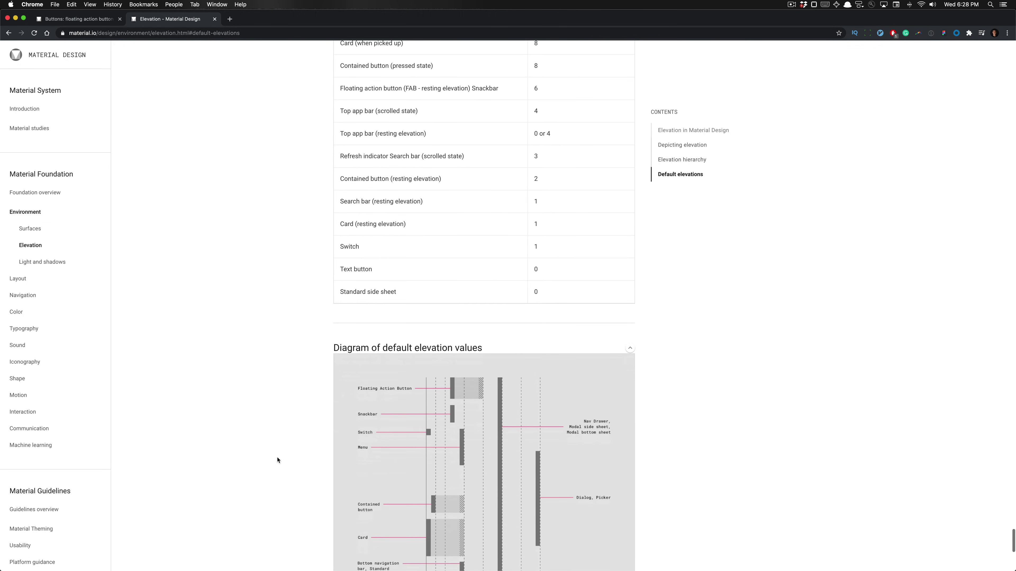
scroll(367, 50, down, 4)
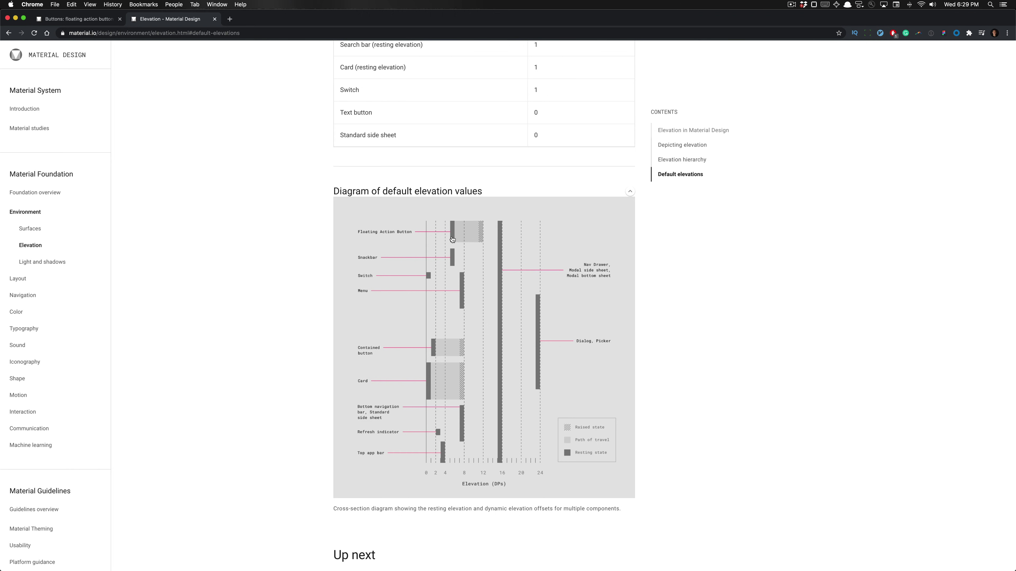
key(super+Tab)
Apply the 06 dp elevation effect style to the standalone black plus button.
click(587, 268)
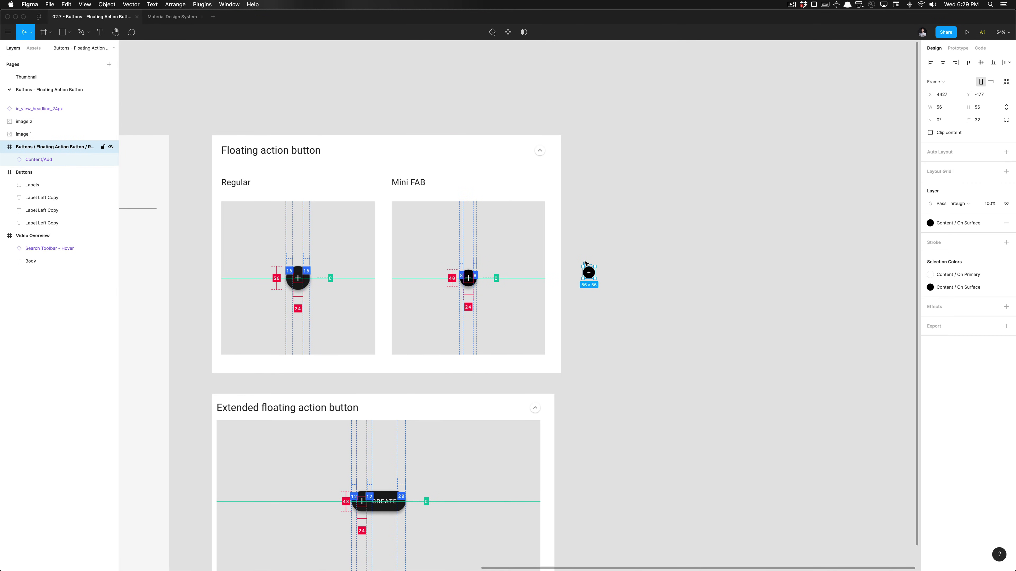
click(991, 308)
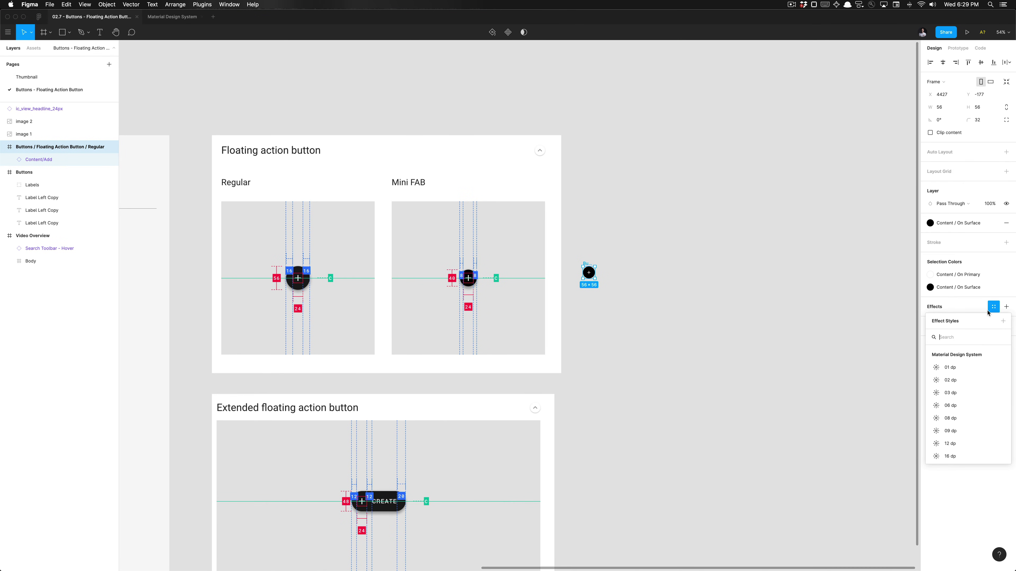
click(961, 406)
Deselect and reselect the FAB to inspect its new 06 dp shadow.
click(613, 316)
scroll(613, 315, up, 5)
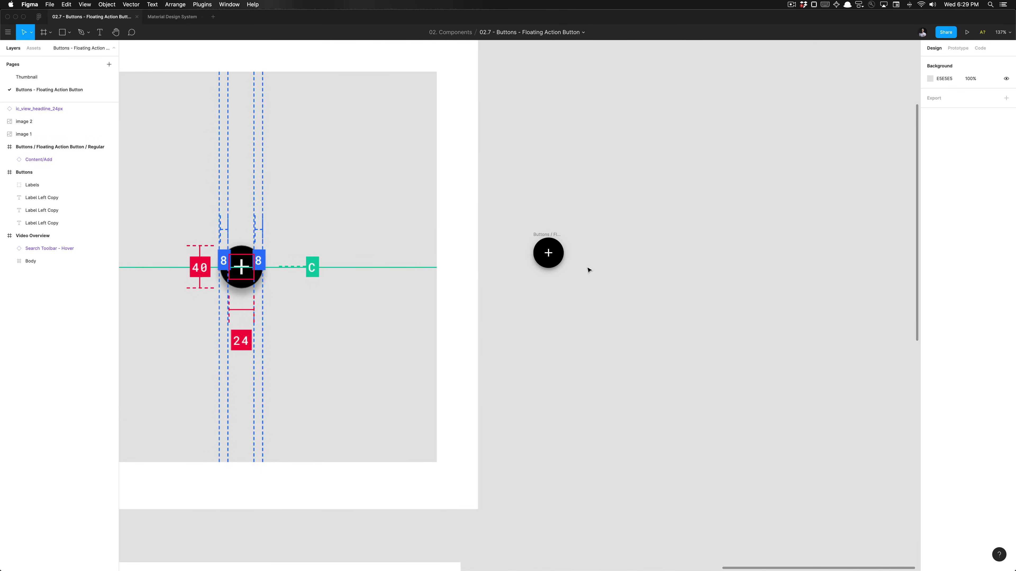
click(546, 235)
scroll(546, 235, down, 5)
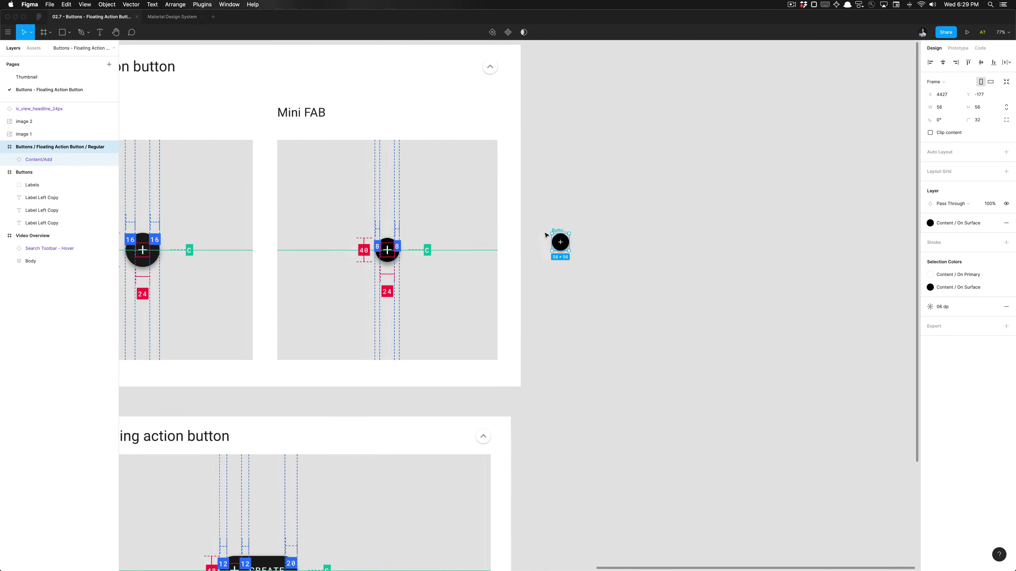
scroll(546, 235, down, 5)
click(620, 173)
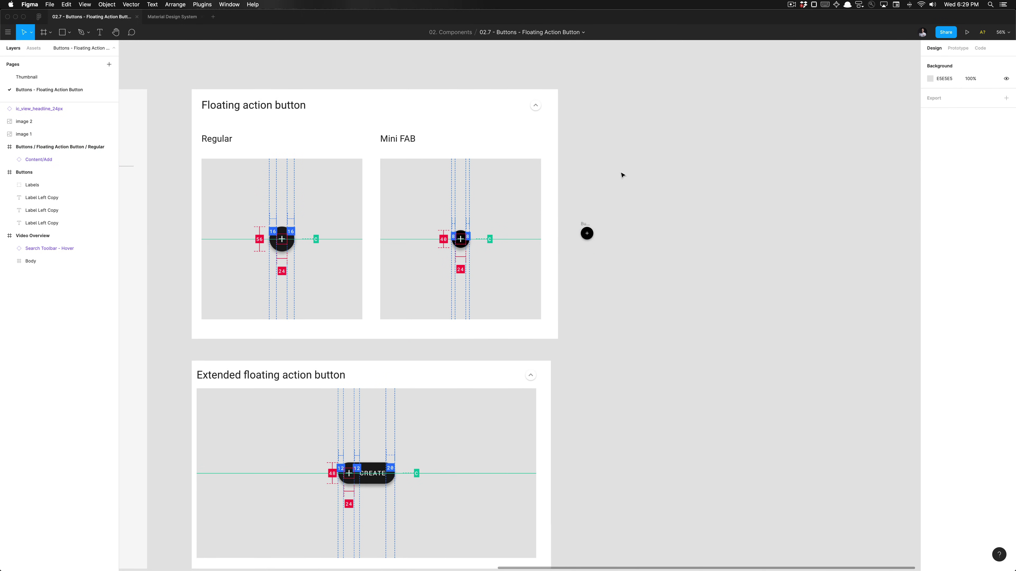
scroll(621, 176, down, 4)
scroll(621, 181, right, 2)
scroll(551, 212, up, 5)
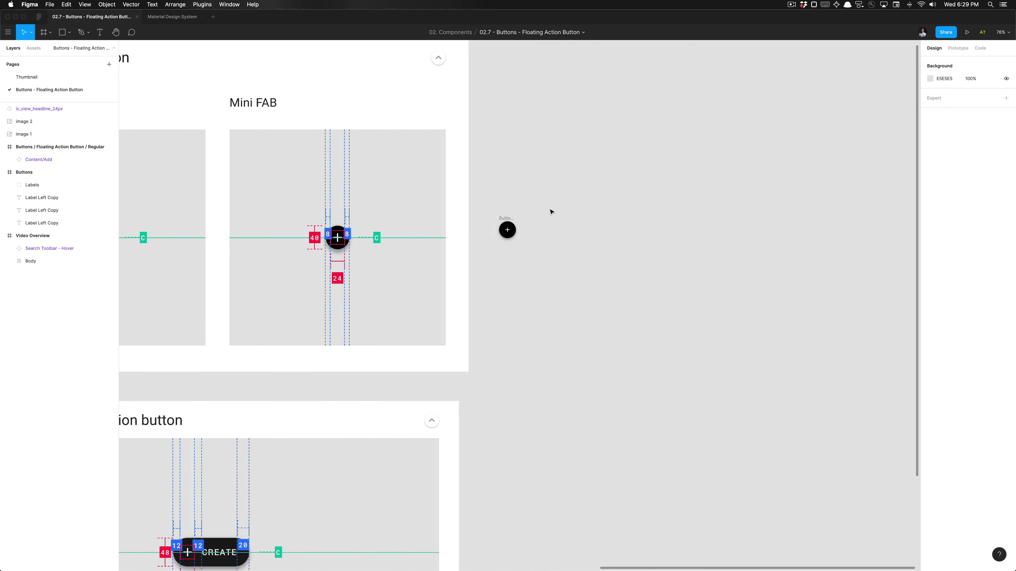
click(537, 244)
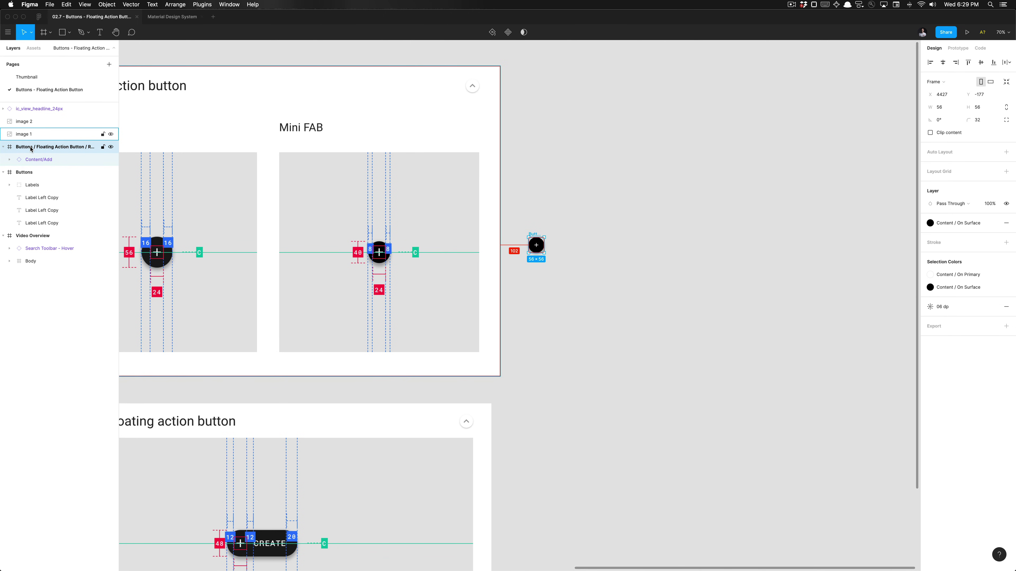
Turn the Regular button frame into a main component with Alt+Cmd+K.
key(alt+super+k)
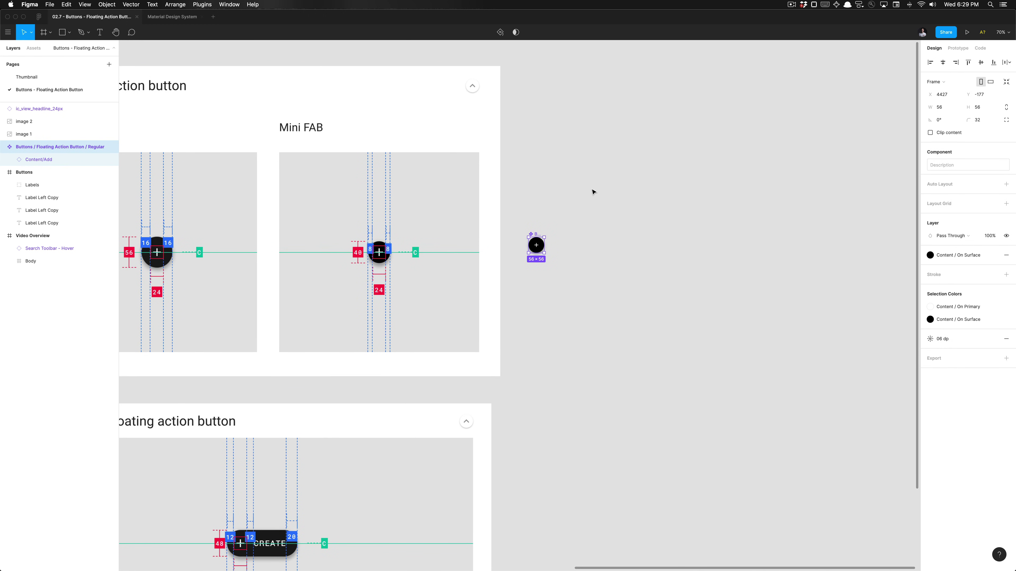
drag(536, 244, 536, 298)
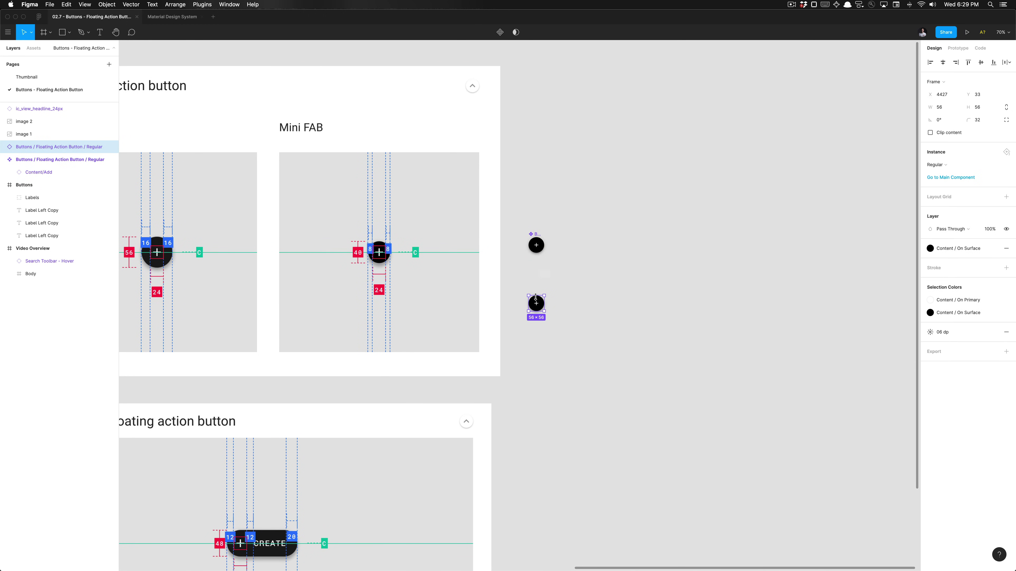
key(super+z)
click(571, 285)
click(543, 248)
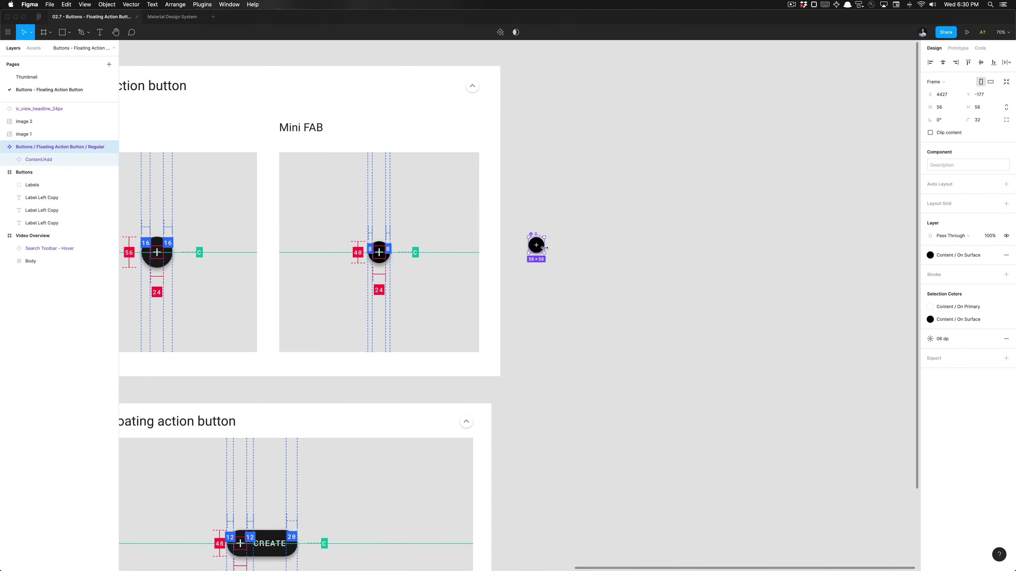
Alt-drag a copy of the Regular FAB just to the right of the original.
scroll(544, 248, down, 6)
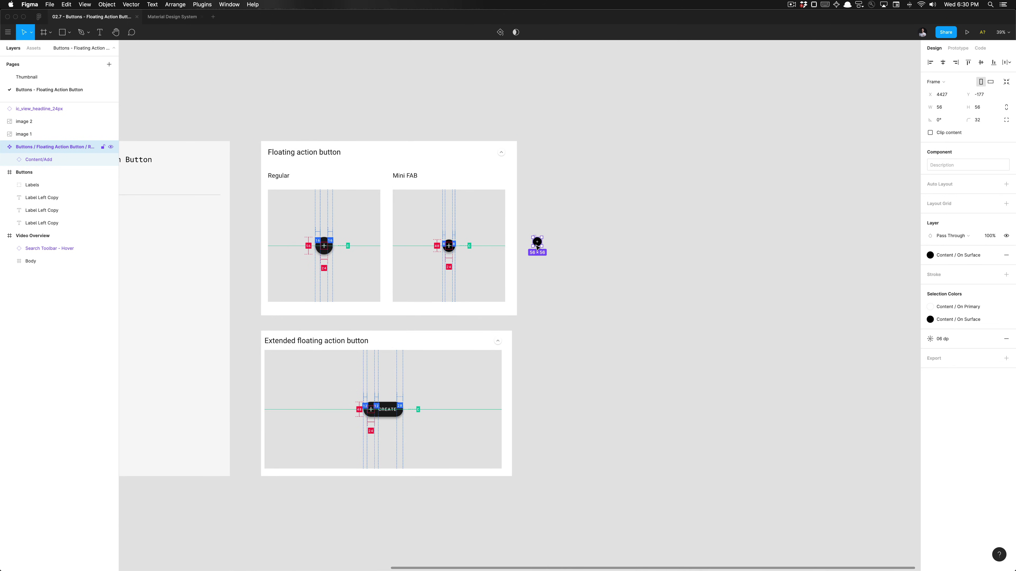
scroll(444, 238, up, 4)
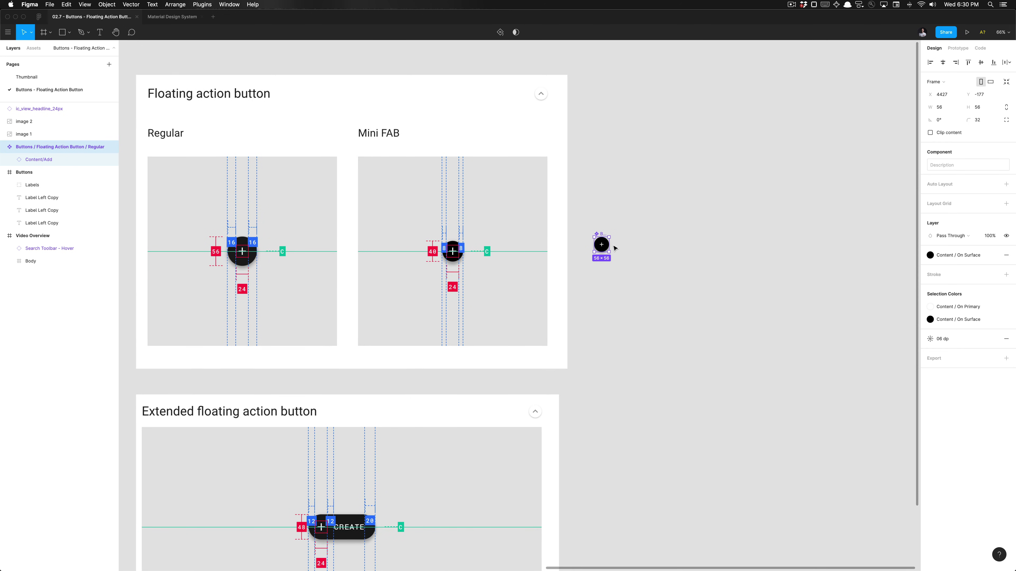
scroll(600, 249, right, 3)
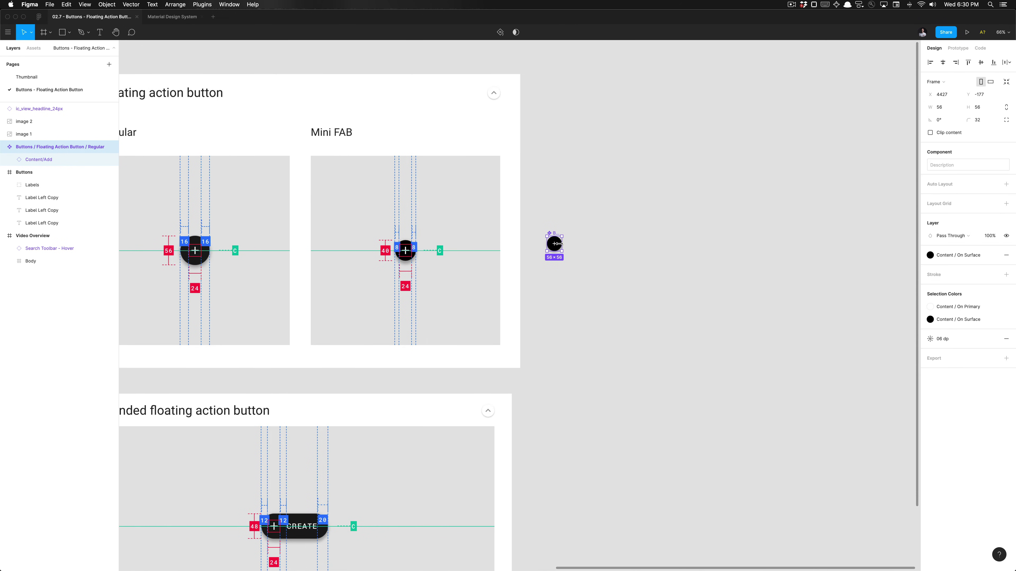
drag(558, 243, 591, 243)
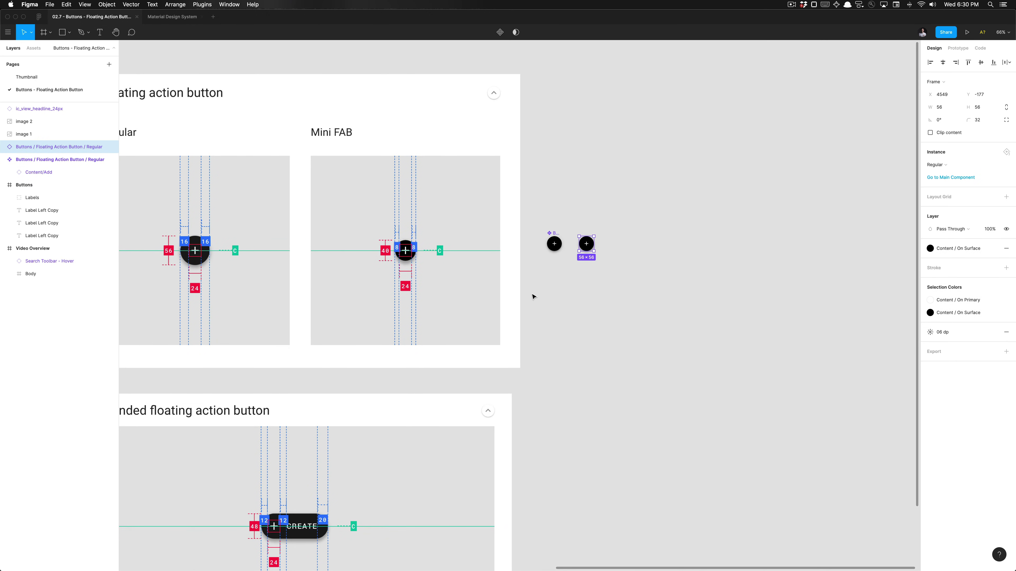
scroll(439, 223, left, 3)
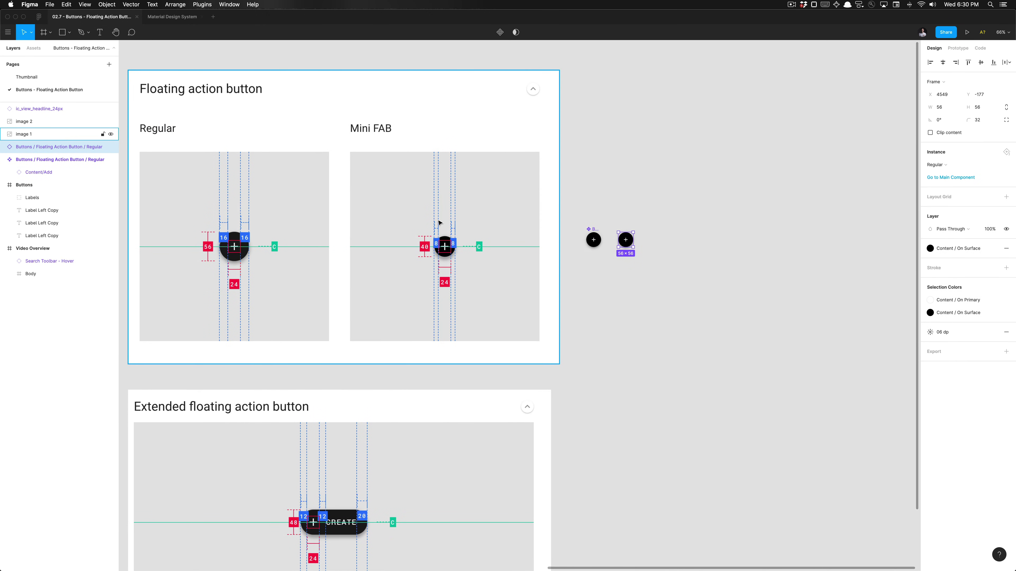
Measure the copied FAB's distance from the spec image.
scroll(650, 274, up, 5)
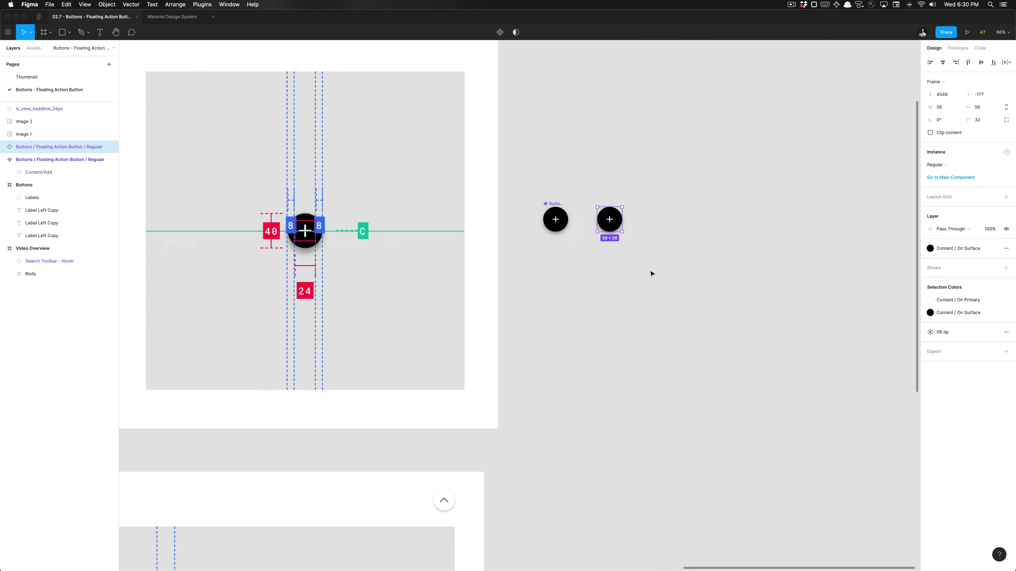
scroll(651, 274, down, 3)
scroll(652, 275, up, 5)
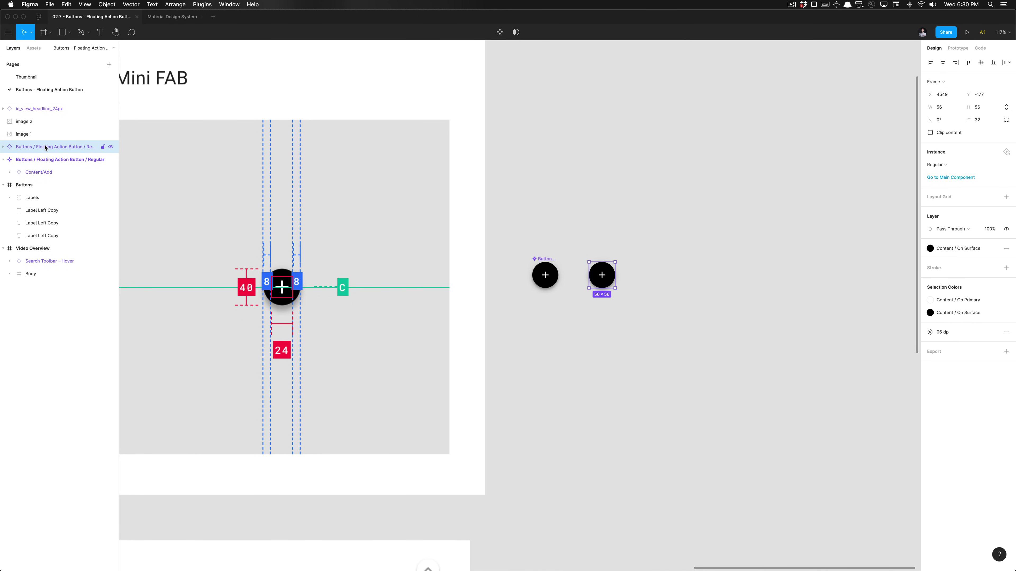
key(alt)
Detach the copied FAB from the Regular component and check its icon spacing.
key(alt+super+b)
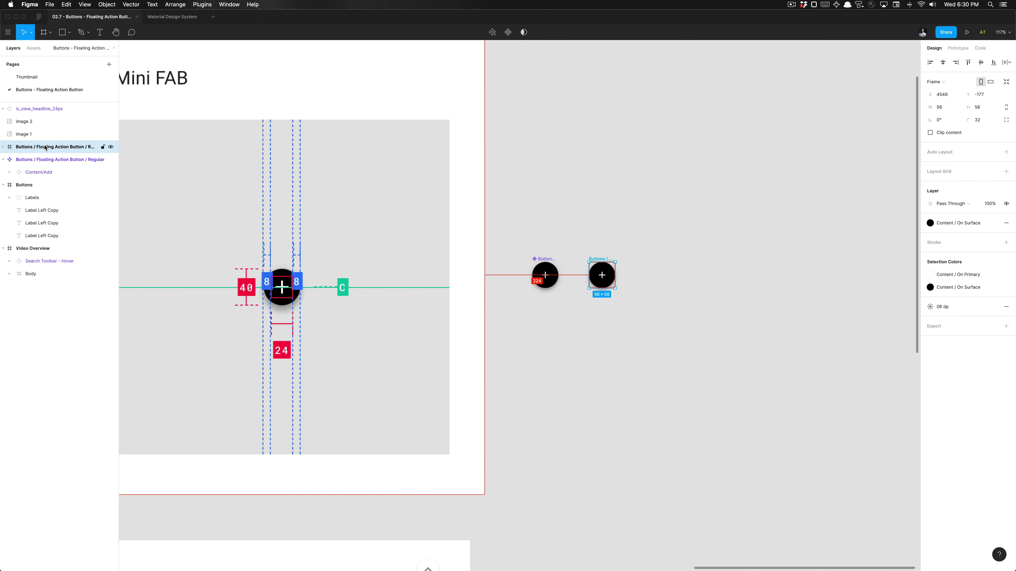
key(super+z)
right_click(605, 266)
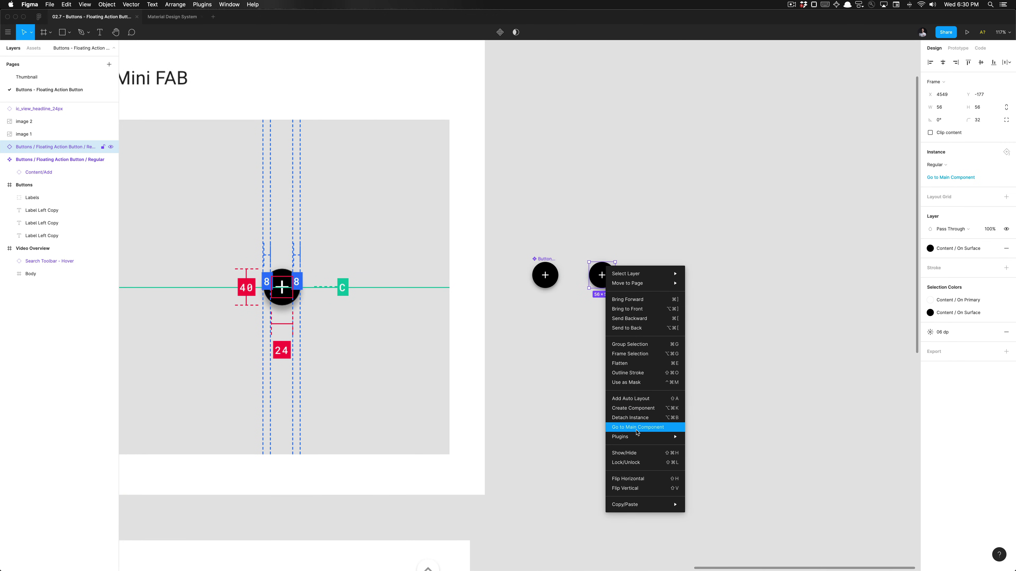
click(630, 418)
click(687, 242)
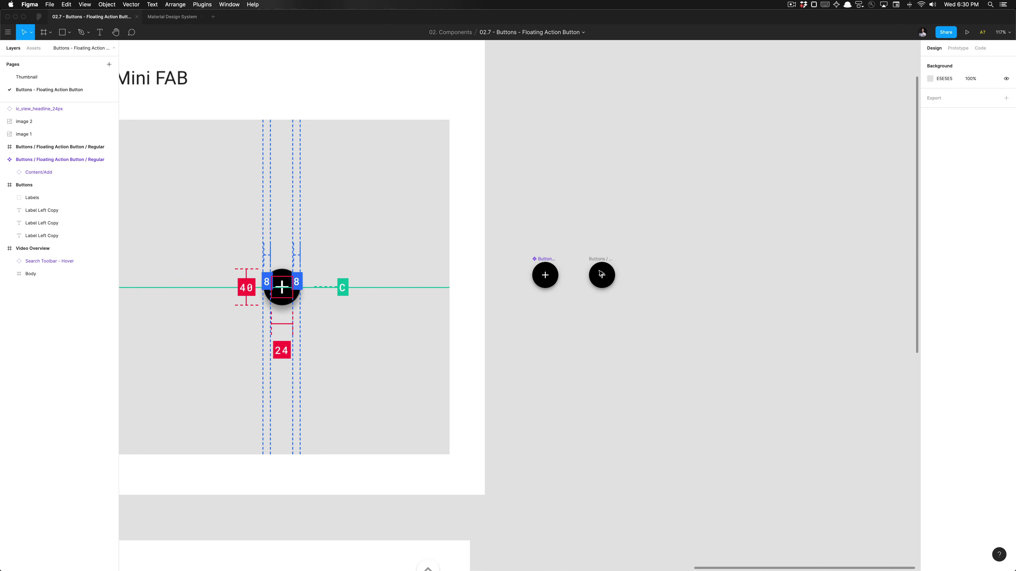
click(601, 275)
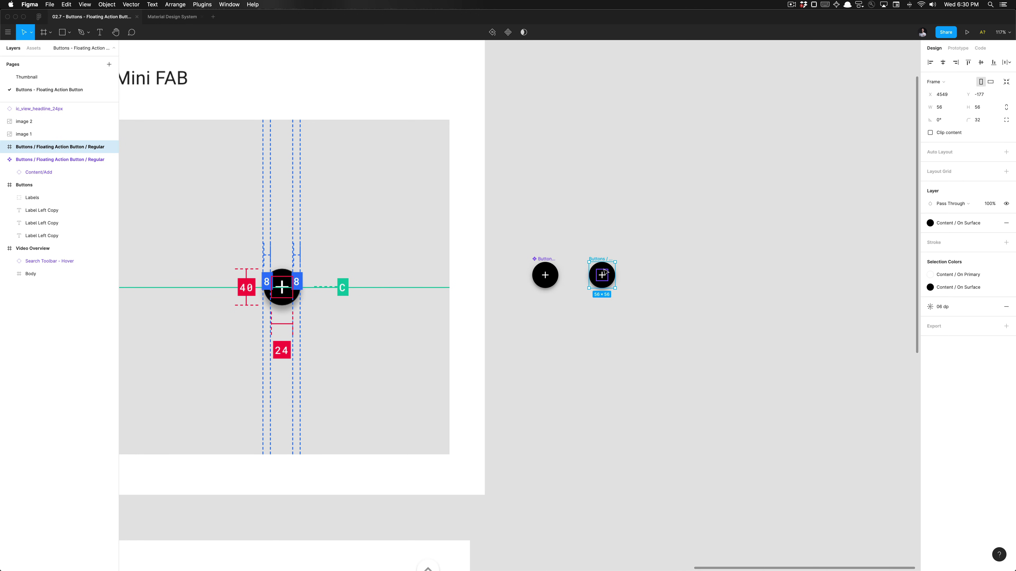
key(alt)
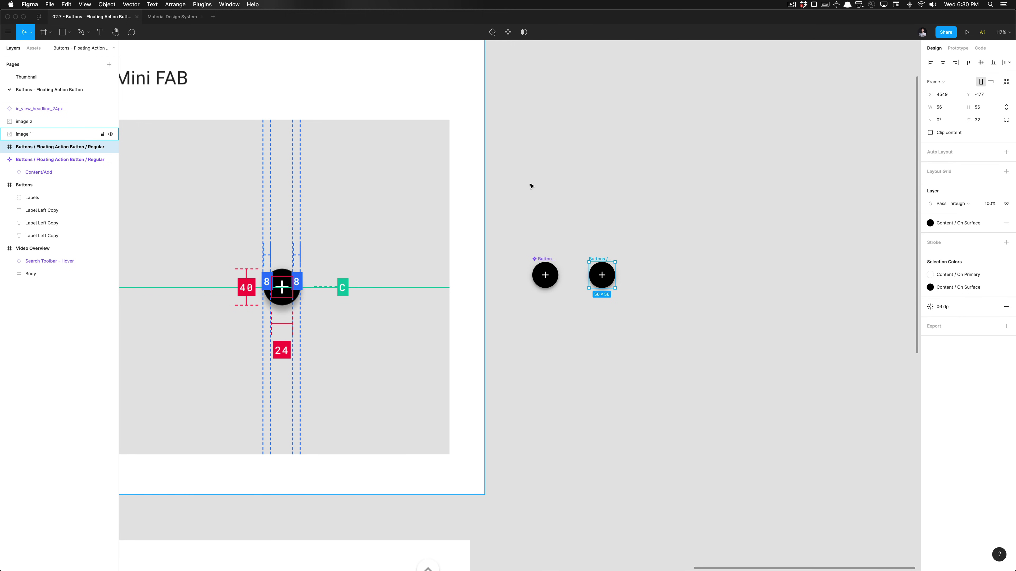
Resize the copied FAB to 40×40 with proportions constrained.
click(1006, 108)
click(978, 107)
text(40)
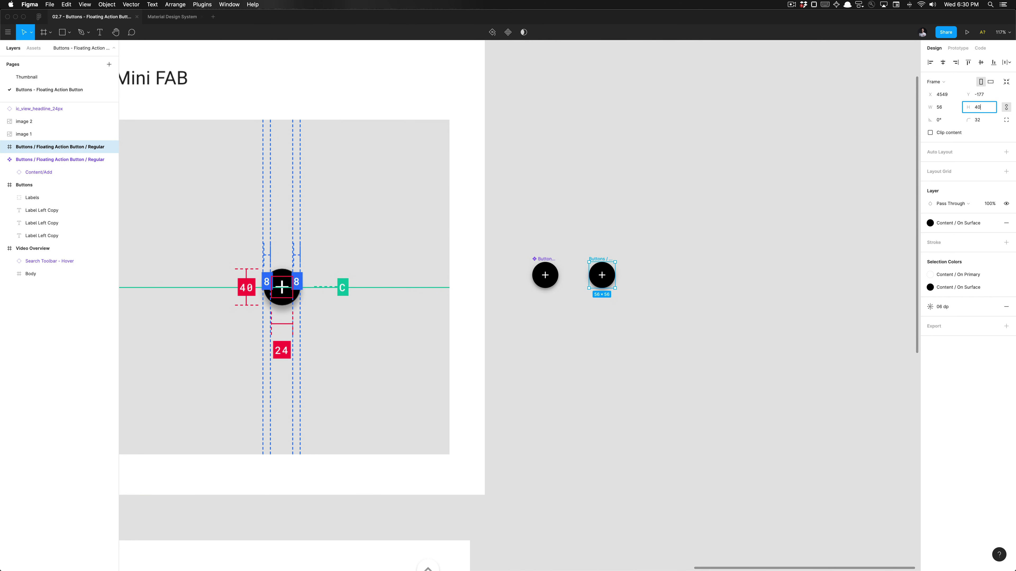
key(Return)
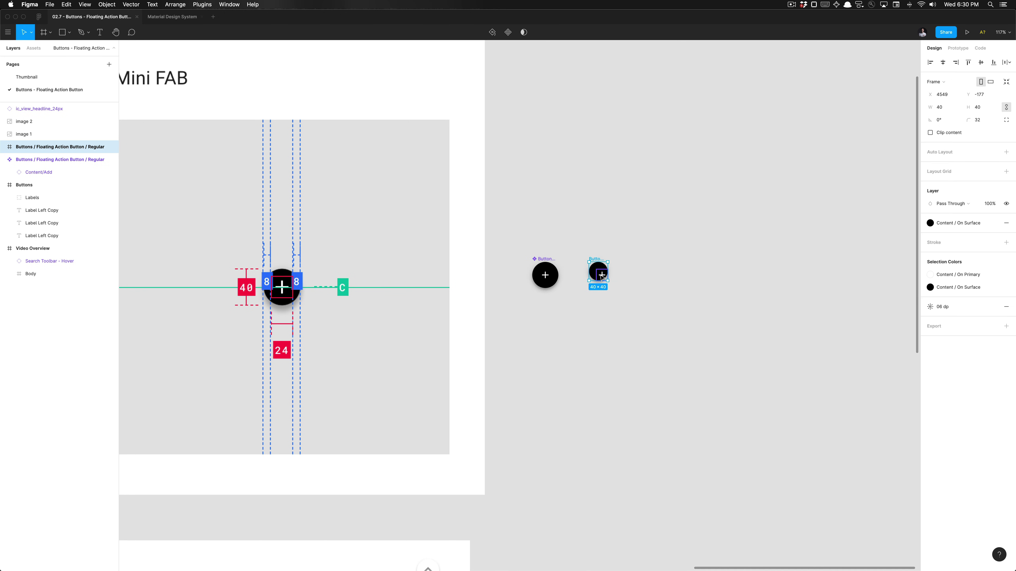
Move the Content/Add plus icon to X 8, Y 8 inside the small FAB.
double_click(602, 275)
drag(601, 275, 596, 275)
scroll(597, 288, up, 3)
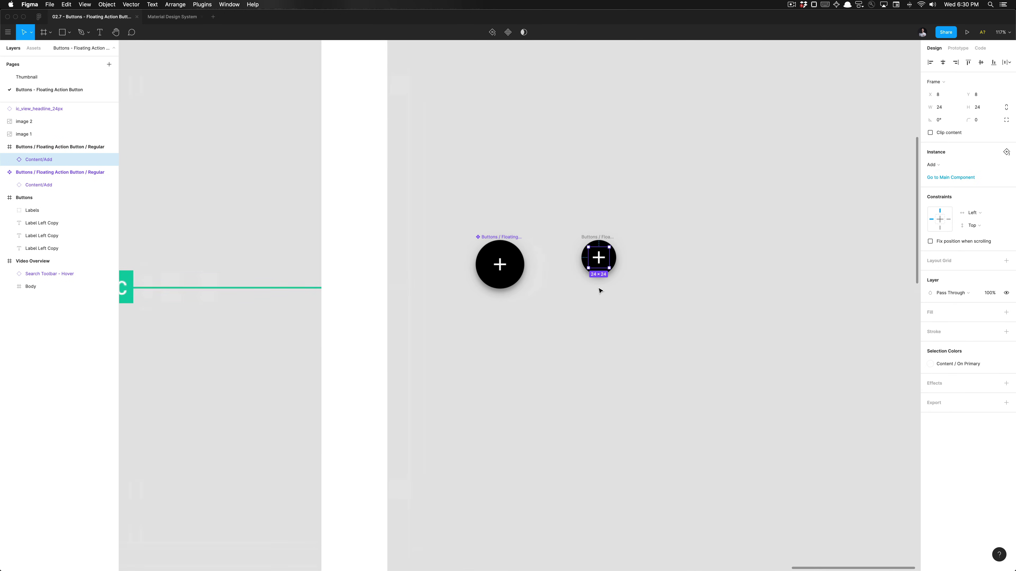
click(632, 271)
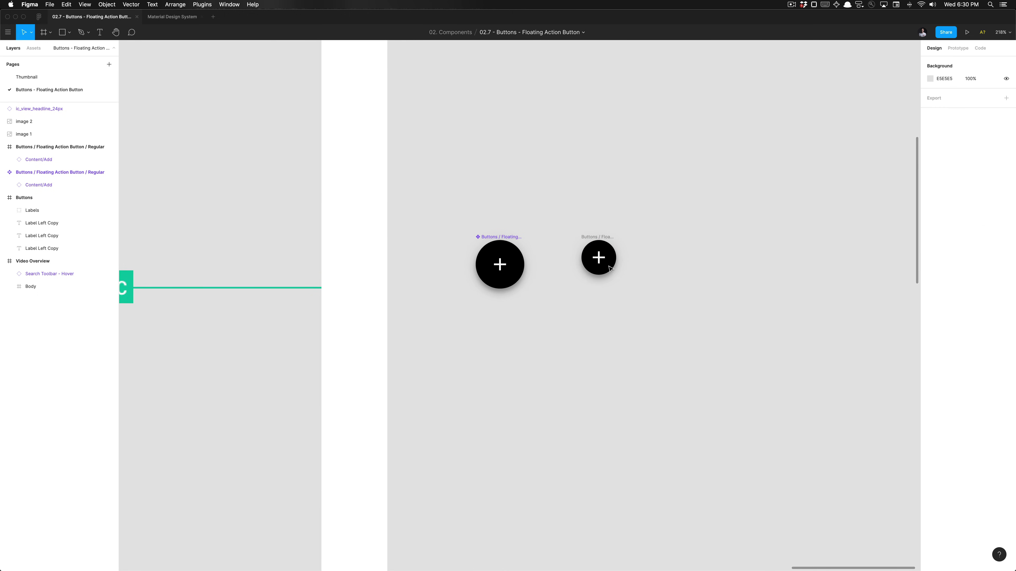
click(599, 261)
scroll(614, 258, up, 4)
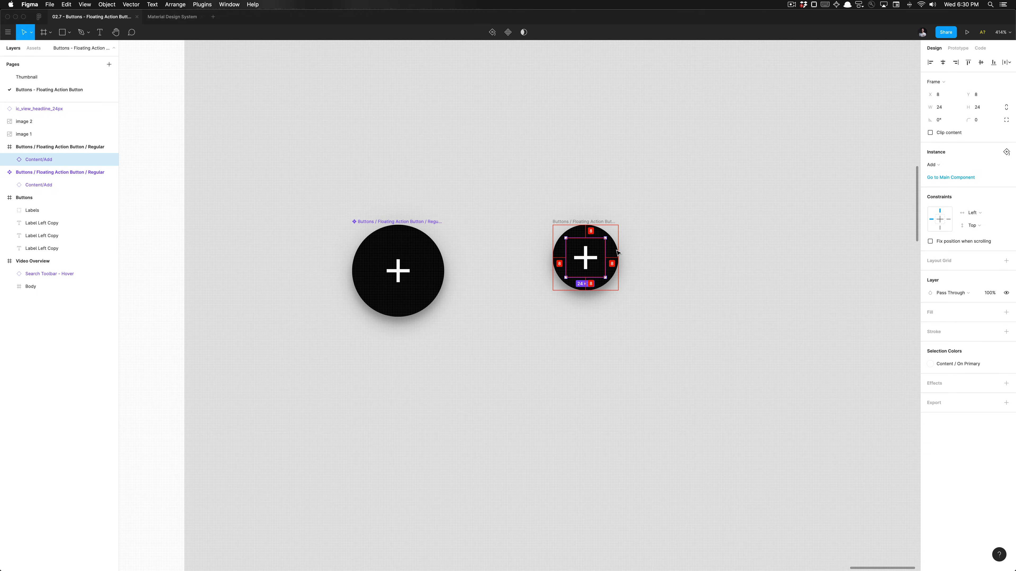
scroll(616, 253, down, 5)
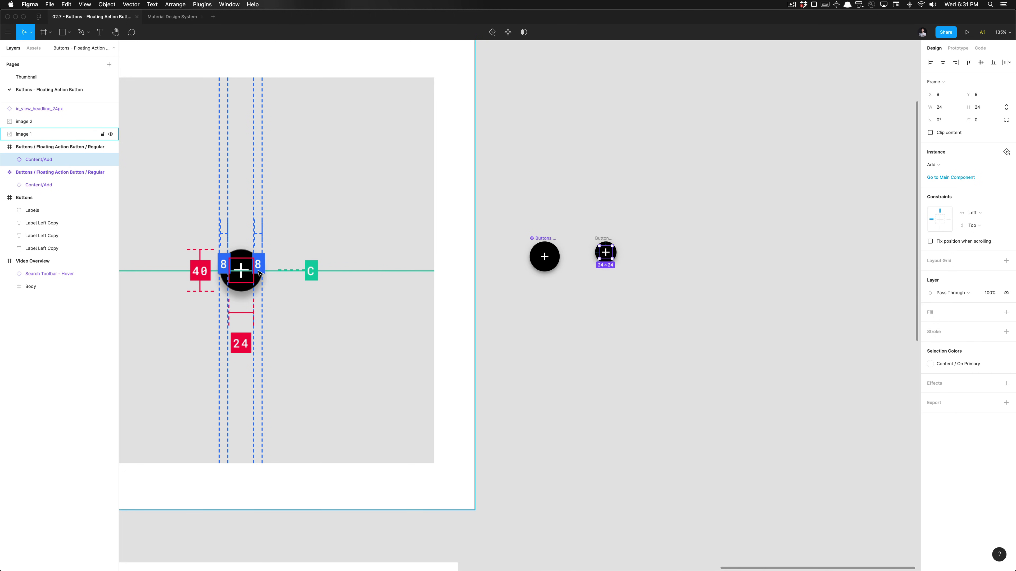
Rename the small FAB layer to Buttons / Floating Action Button / Mini FAB.
click(604, 284)
click(604, 244)
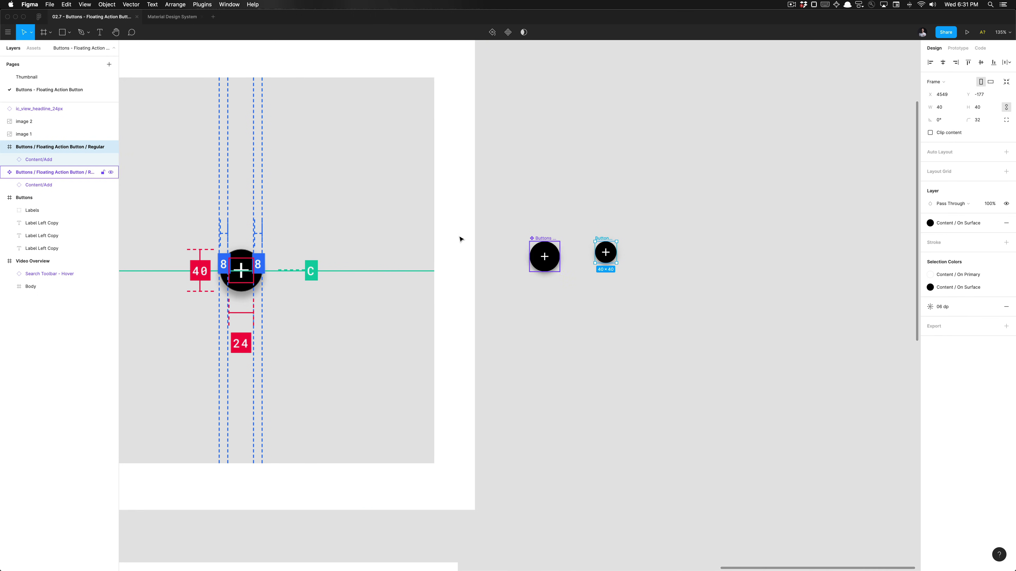
scroll(460, 239, down, 5)
scroll(461, 238, left, 2)
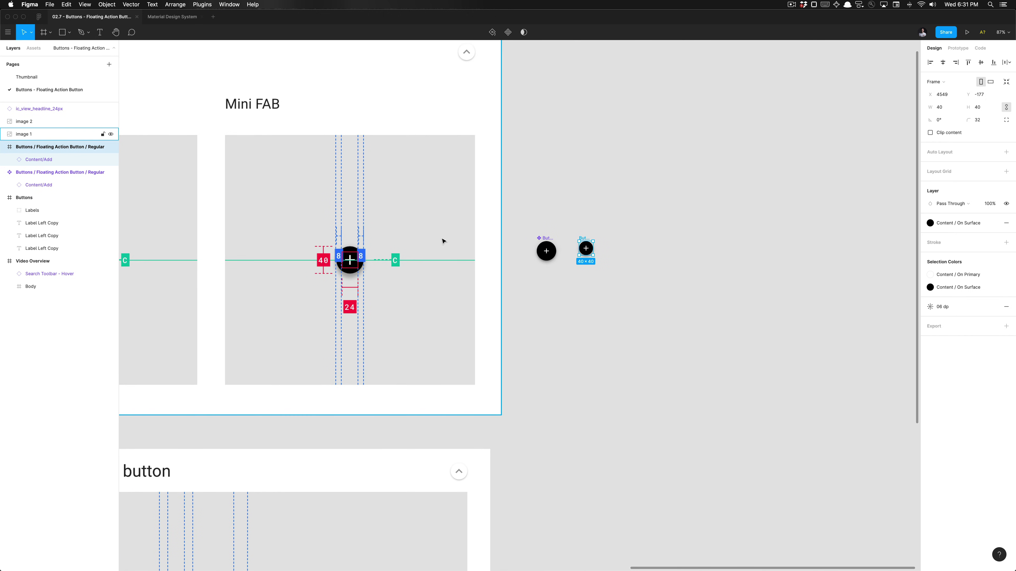
key(super+r)
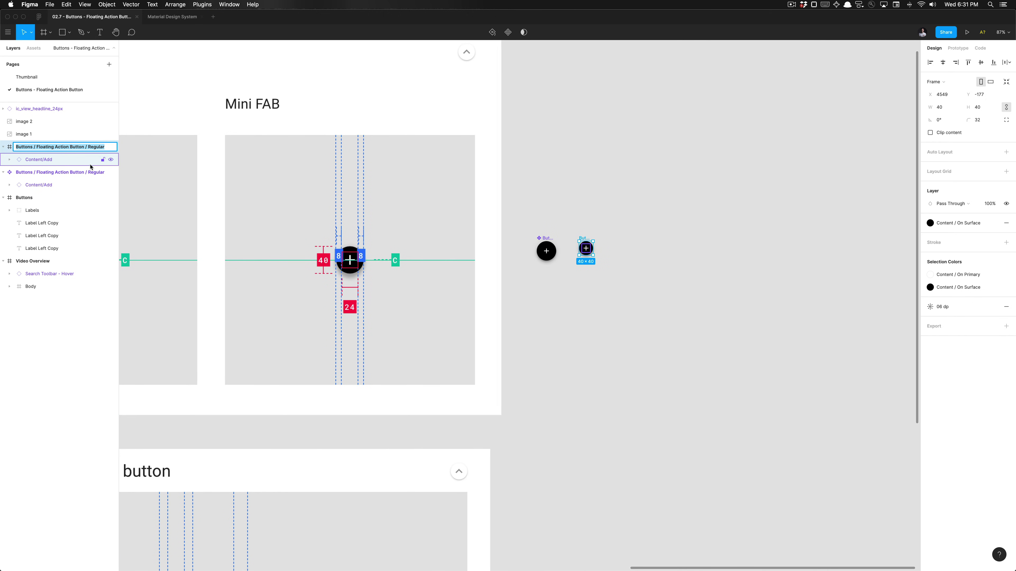
key(Right)
key(alt+shift+Left)
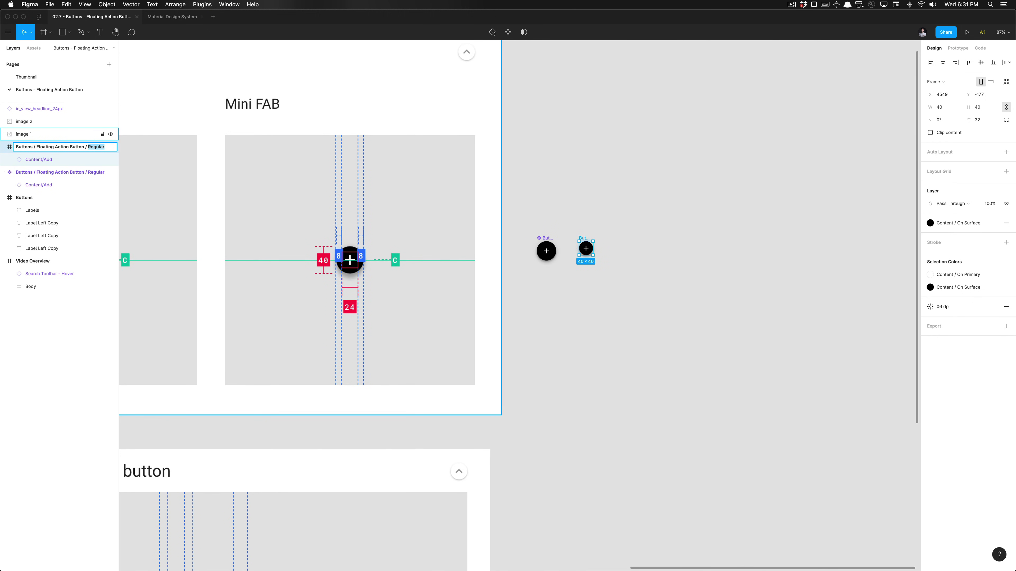
key(Left)
key(Left)
key(Left)
key(shift+super+Left)
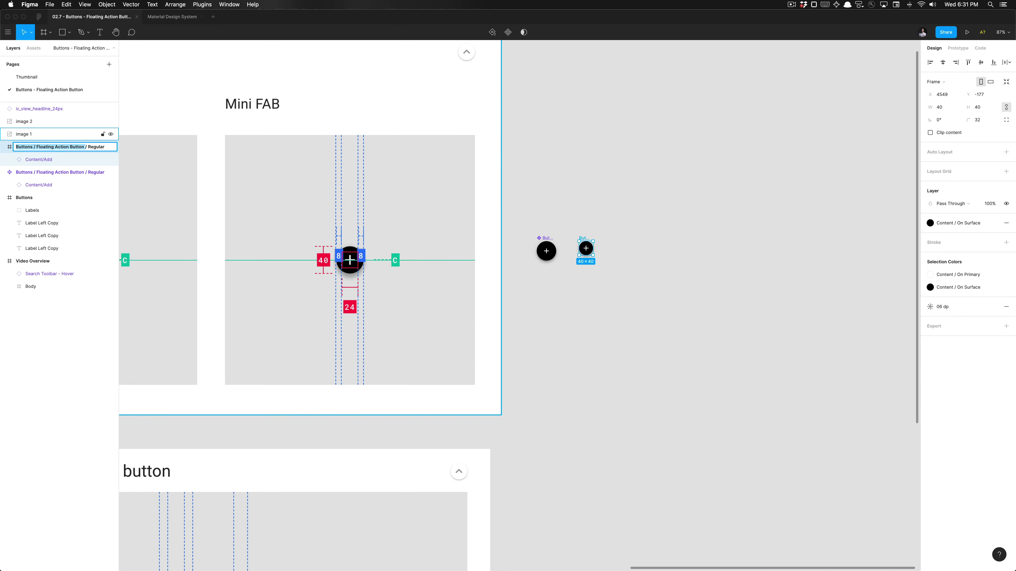
key(Left)
key(super+Right)
key(alt+shift+Left)
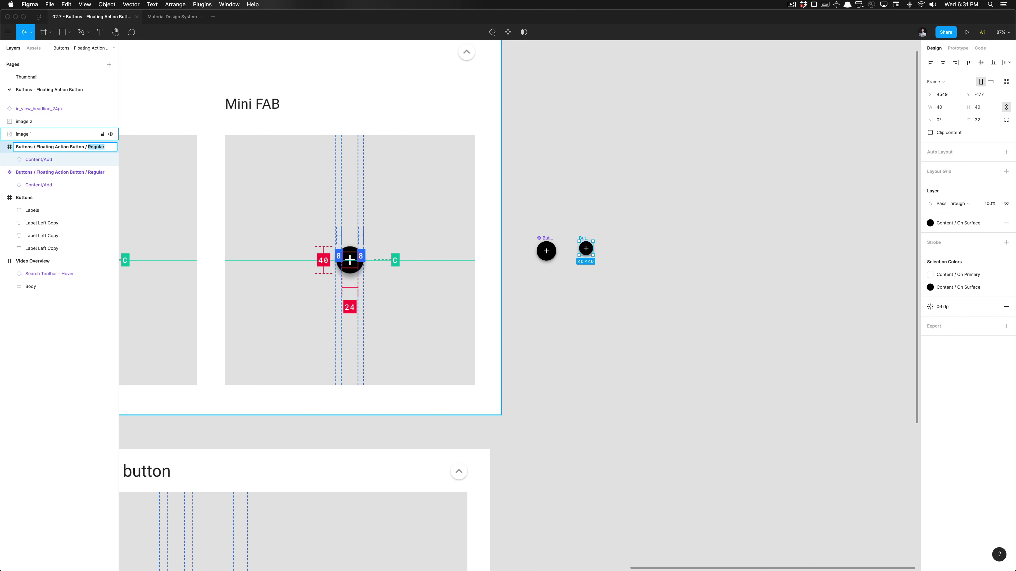
text(Mini FAB)
key(Return)
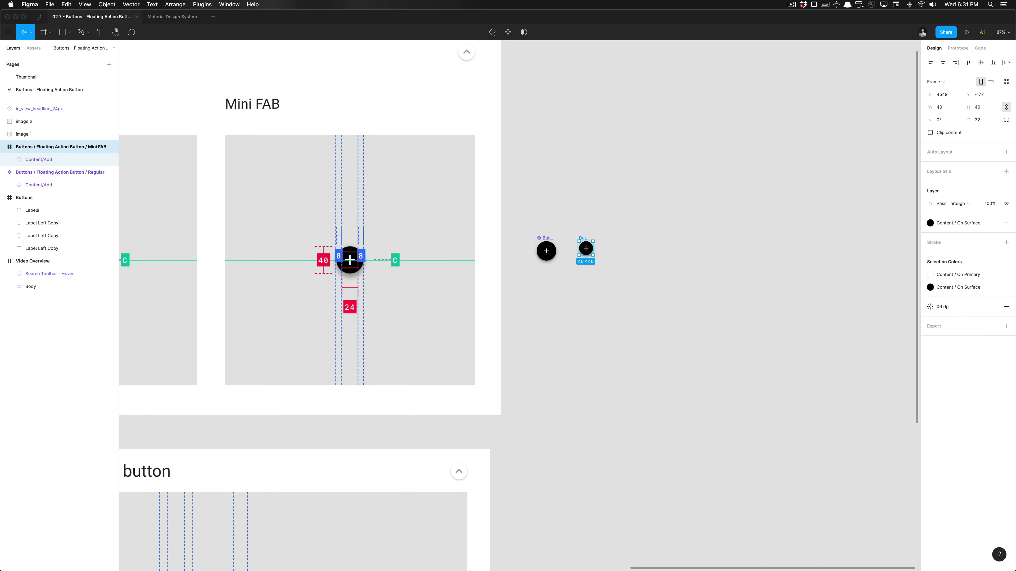
Make the Mini FAB frame a main component via the context menu.
click(533, 179)
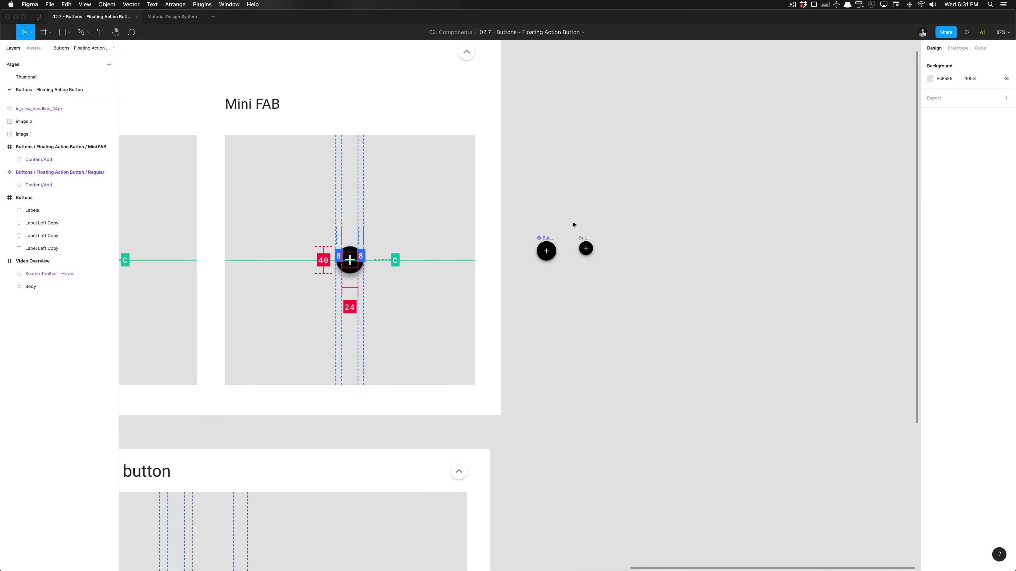
click(585, 247)
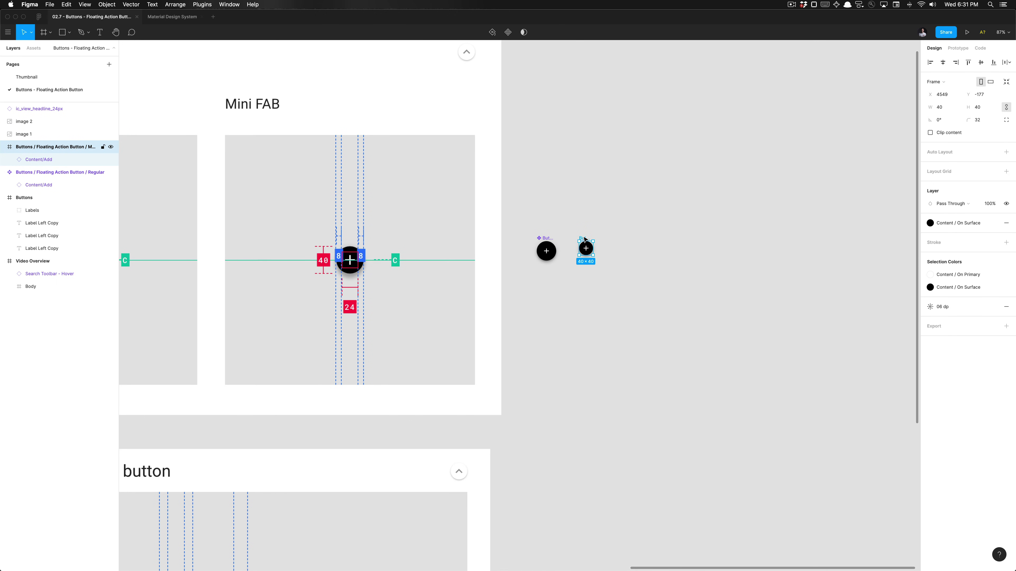
right_click(586, 235)
click(618, 397)
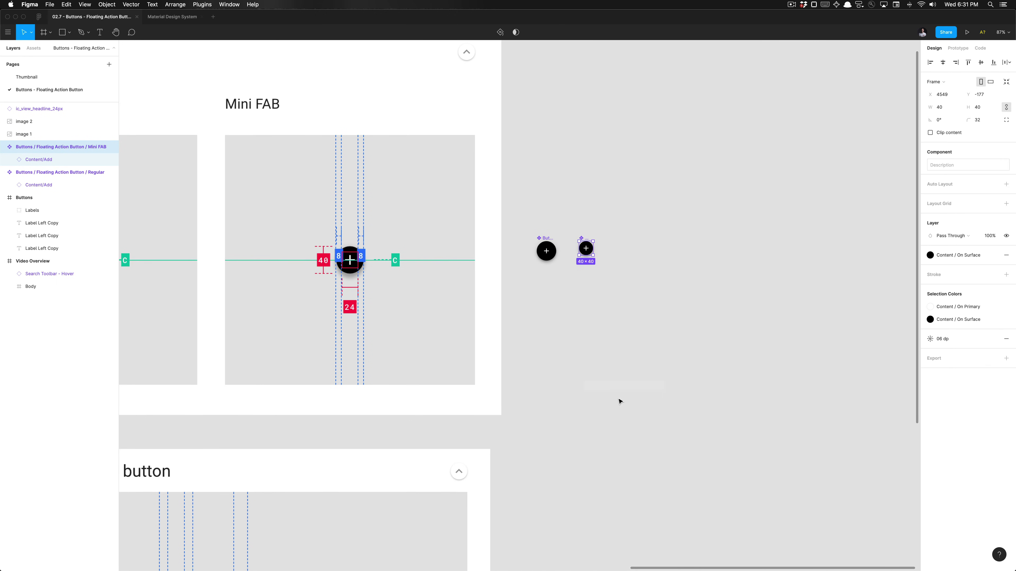
Review both FAB components and pan to the Extended floating action button spec.
click(617, 231)
scroll(617, 230, down, 5)
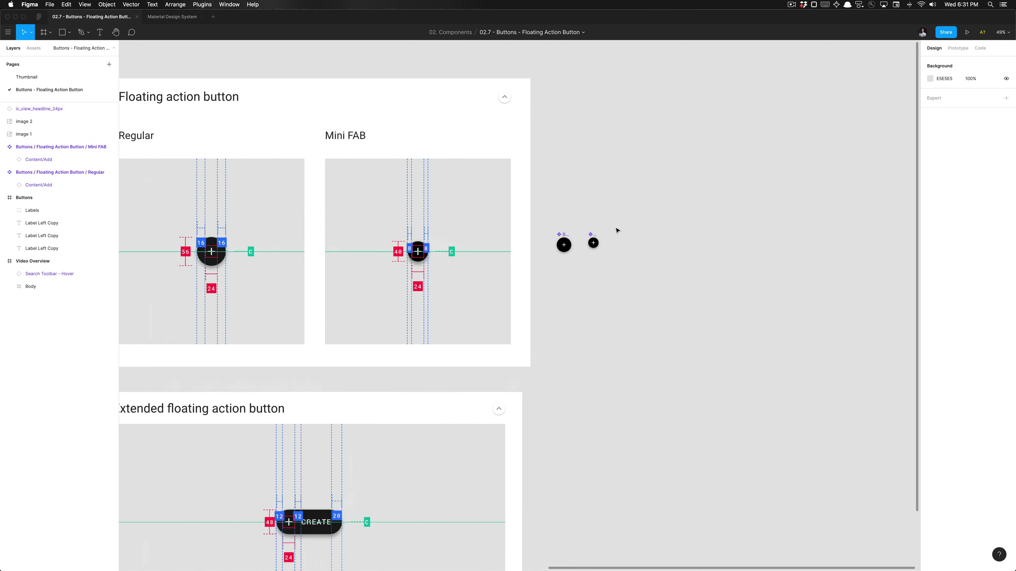
drag(582, 202, 660, 256)
click(660, 256)
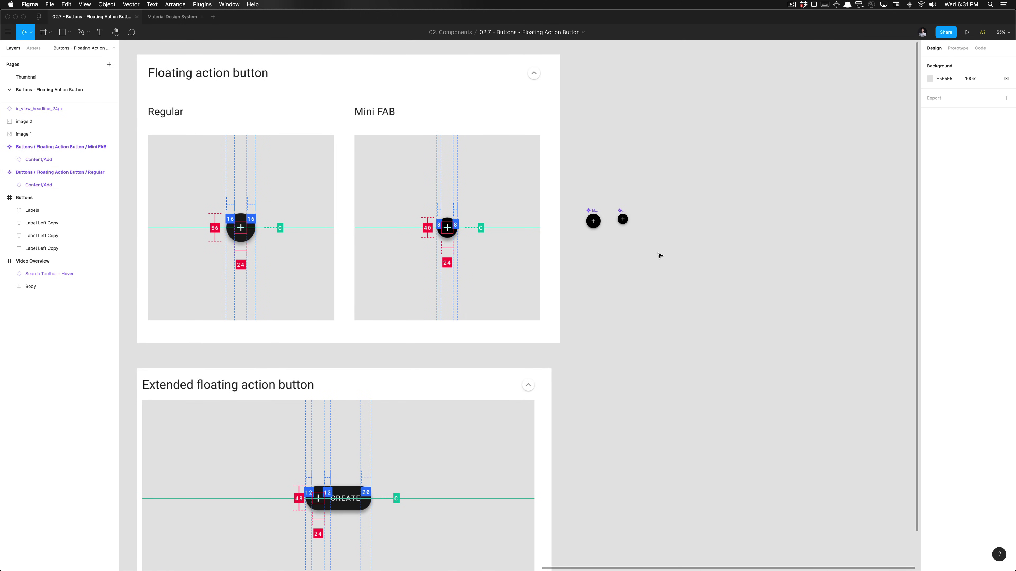
scroll(660, 256, down, 4)
scroll(640, 258, down, 3)
scroll(640, 258, right, 3)
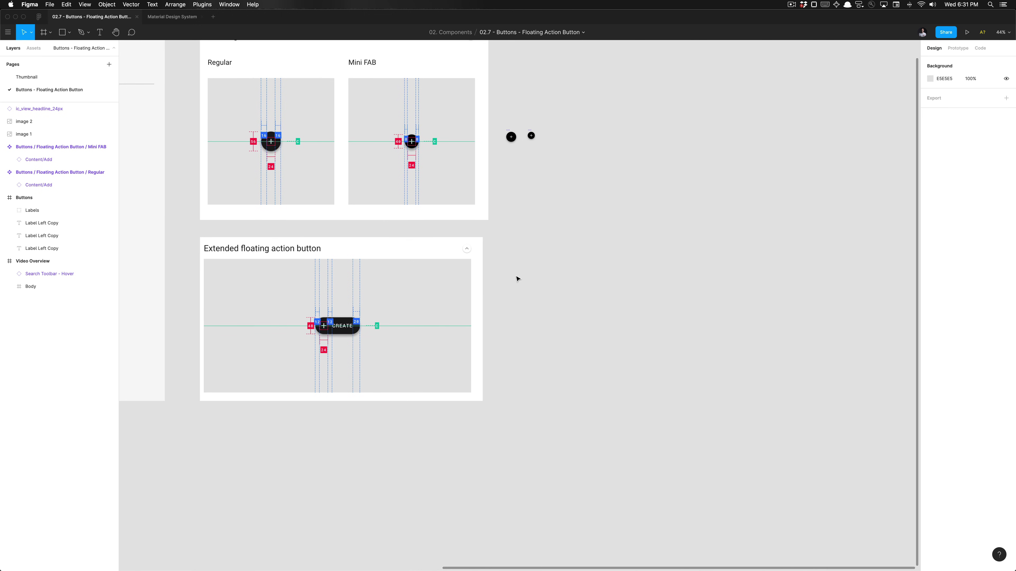
scroll(518, 279, up, 2)
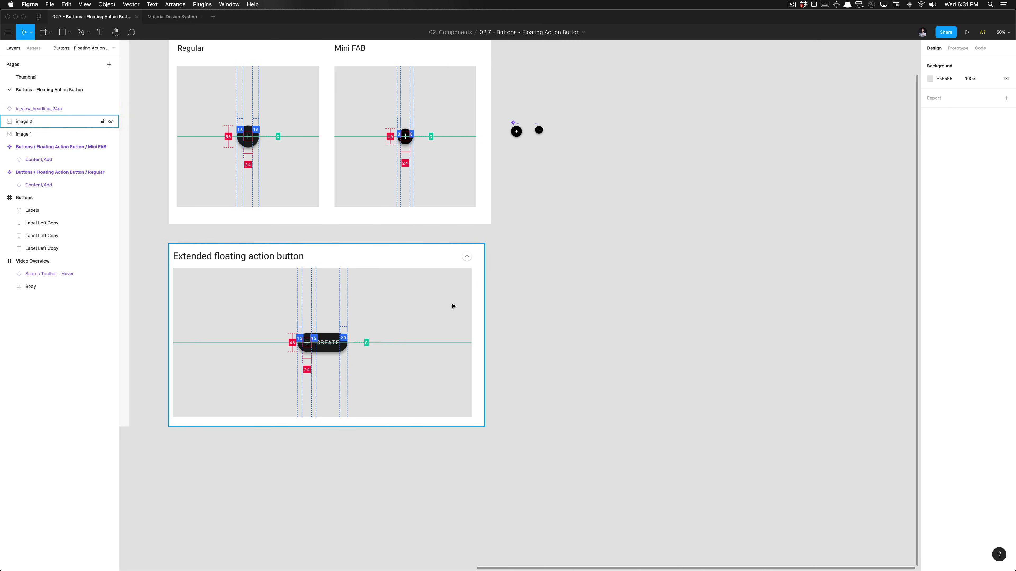
scroll(342, 347, up, 2)
scroll(341, 346, down, 5)
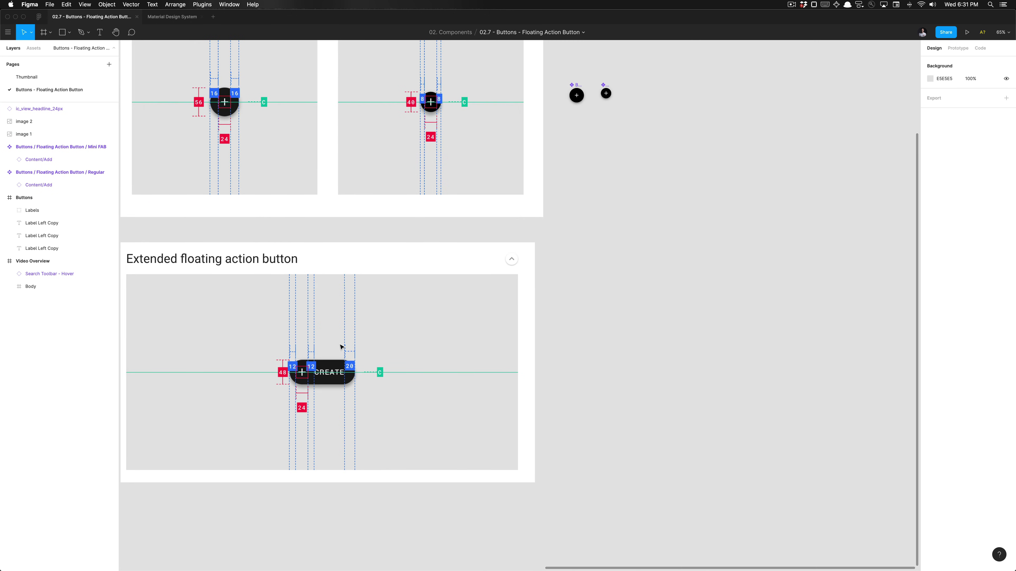
scroll(342, 346, up, 5)
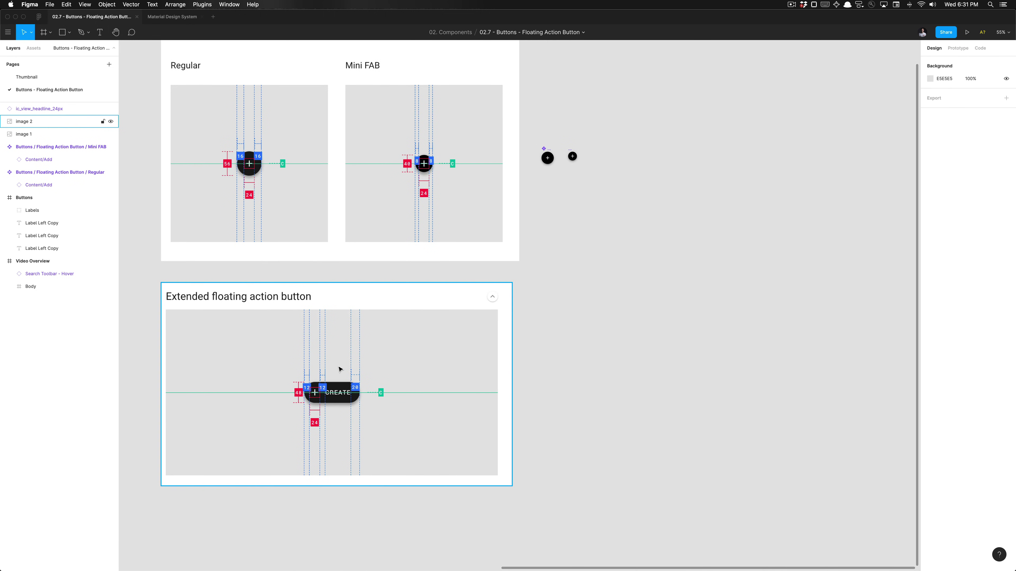
Alt-drag a copy of the Mini FAB down beside the Extended FAB spec.
click(547, 158)
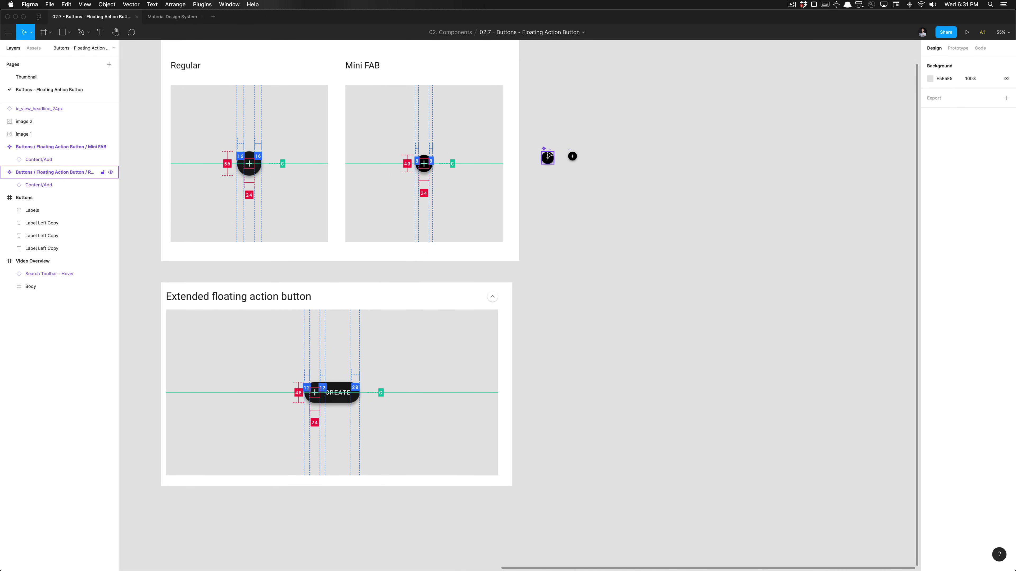
click(547, 156)
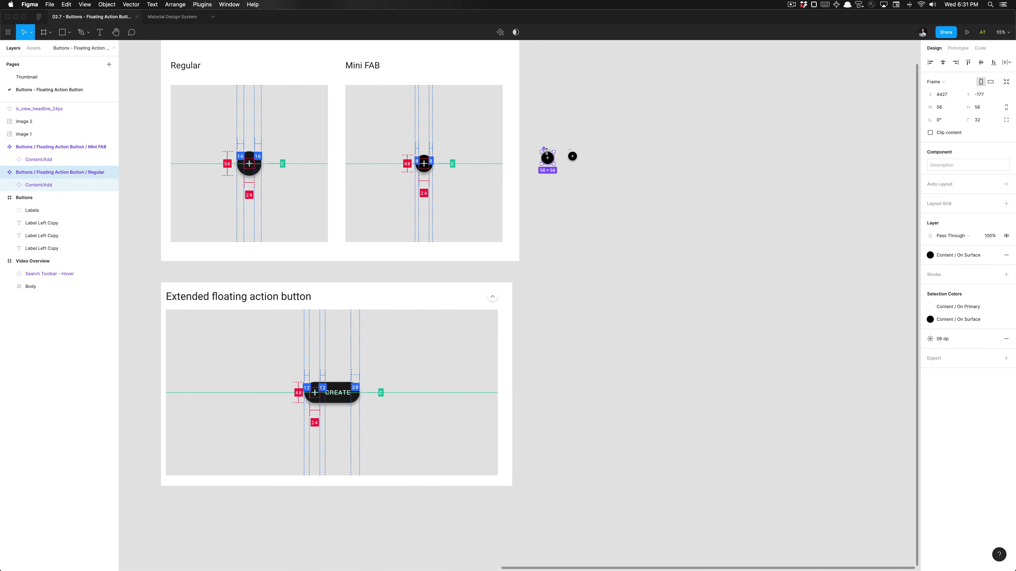
click(572, 156)
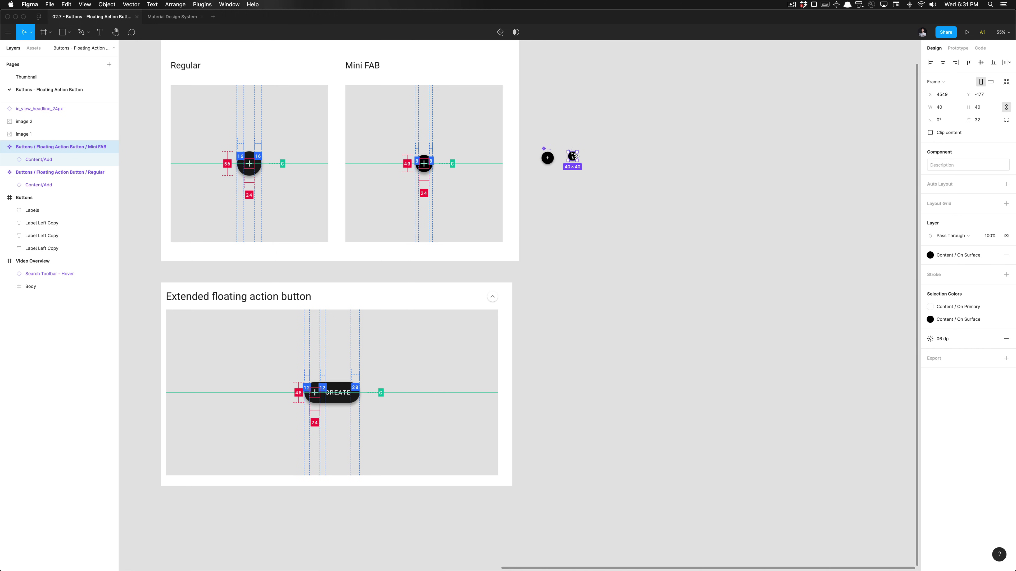
drag(572, 156, 524, 389)
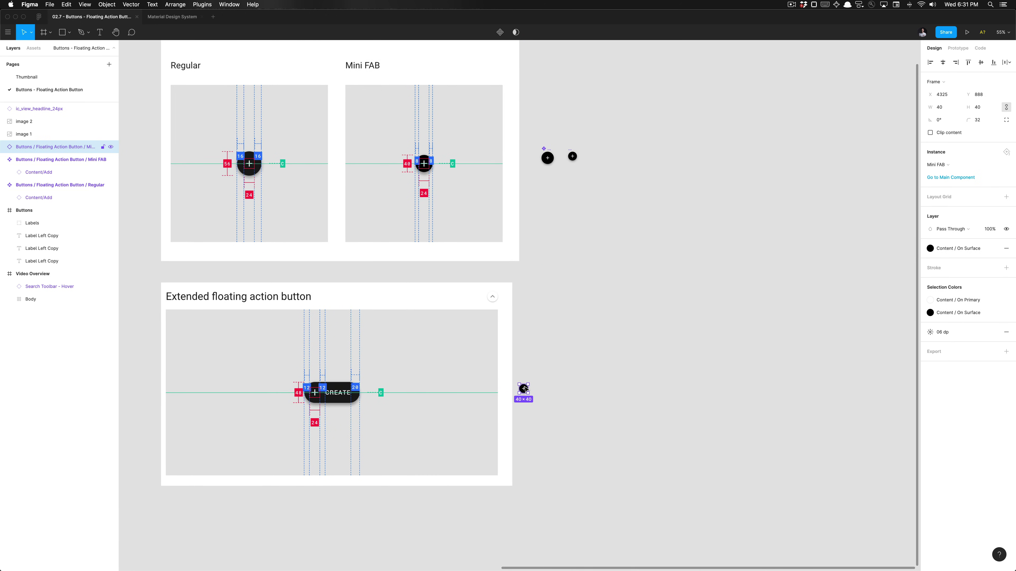
Detach the Mini FAB copy from its component.
scroll(524, 388, up, 3)
key(alt+super+b)
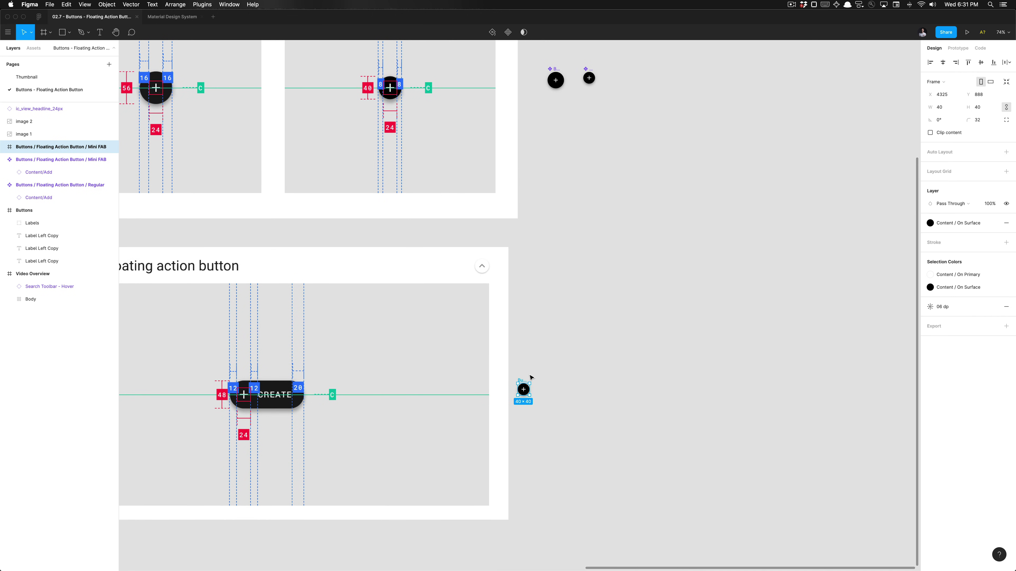
scroll(529, 380, down, 3)
scroll(529, 380, up, 2)
scroll(535, 377, down, 1)
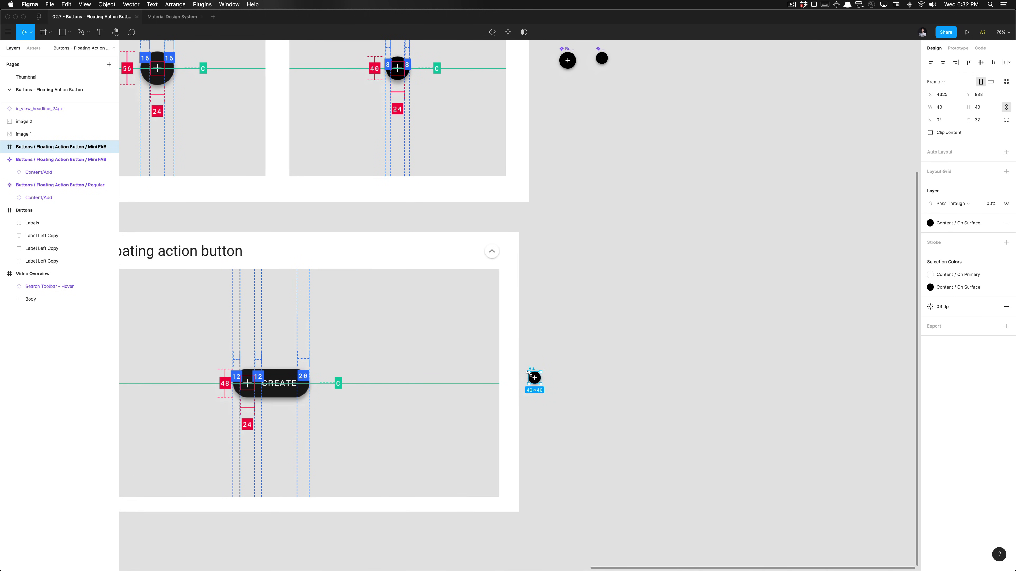
scroll(387, 361, up, 2)
scroll(387, 360, left, 3)
scroll(390, 363, down, 1)
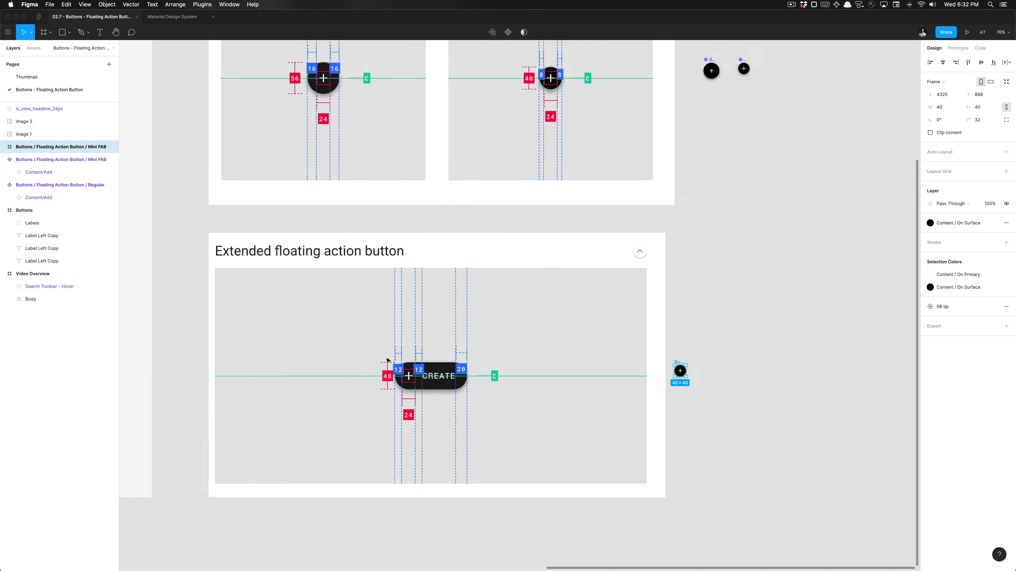
Rename the layer, replacing Mini FAB with Extended FAB.
double_click(92, 148)
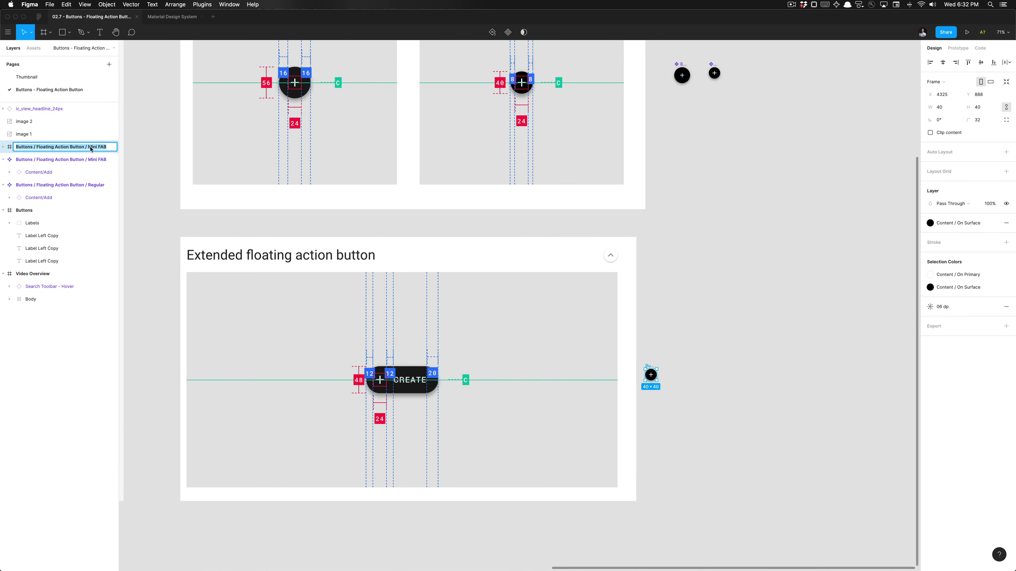
drag(89, 147, 106, 147)
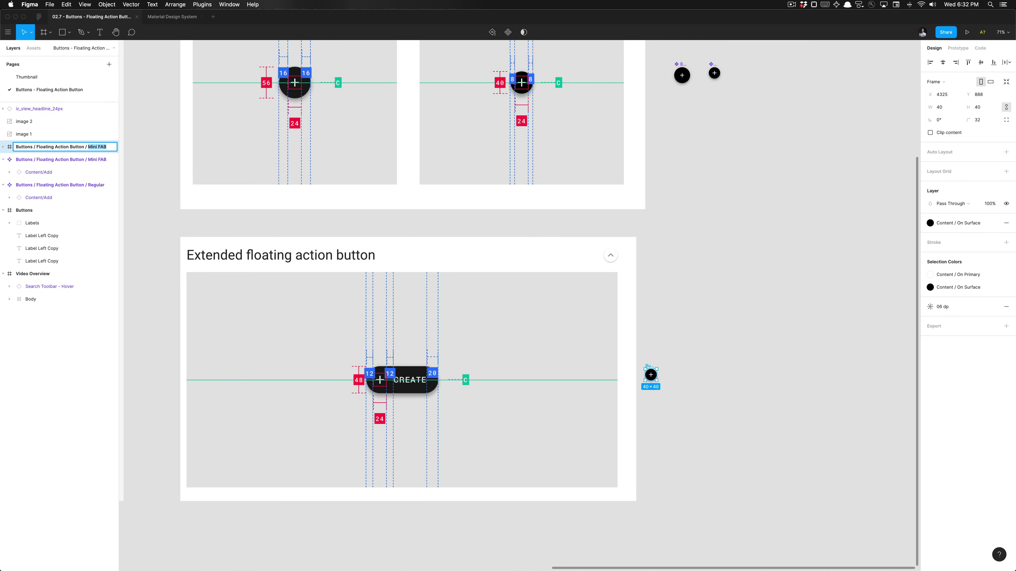
text(Extended FAB)
key(Return)
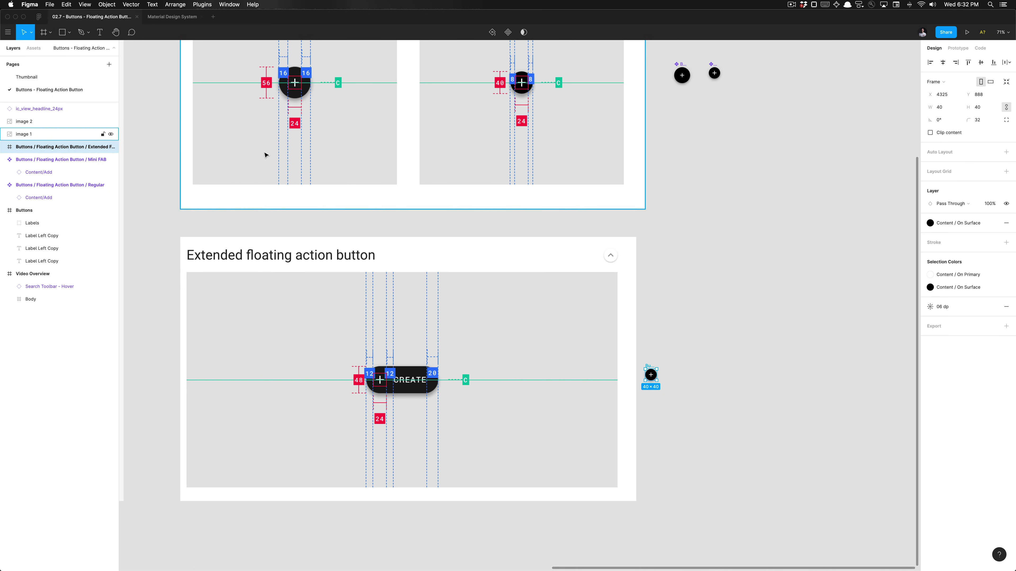
Select the new Extended FAB frame and begin widening it.
click(674, 341)
scroll(675, 341, right, 1)
scroll(674, 341, down, 1)
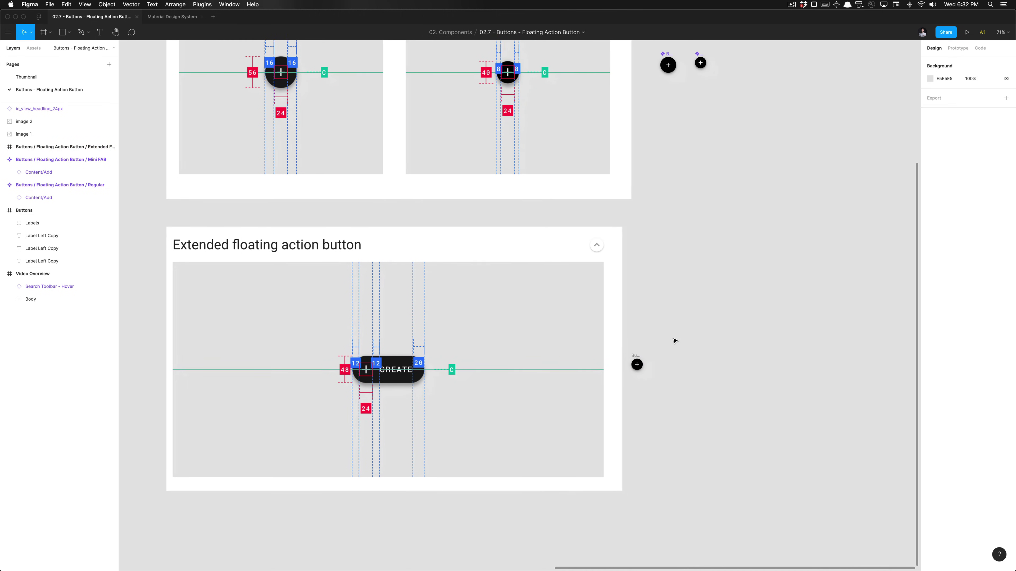
click(636, 364)
scroll(633, 364, up, 2)
scroll(632, 364, right, 1)
scroll(631, 365, right, 1)
click(632, 365)
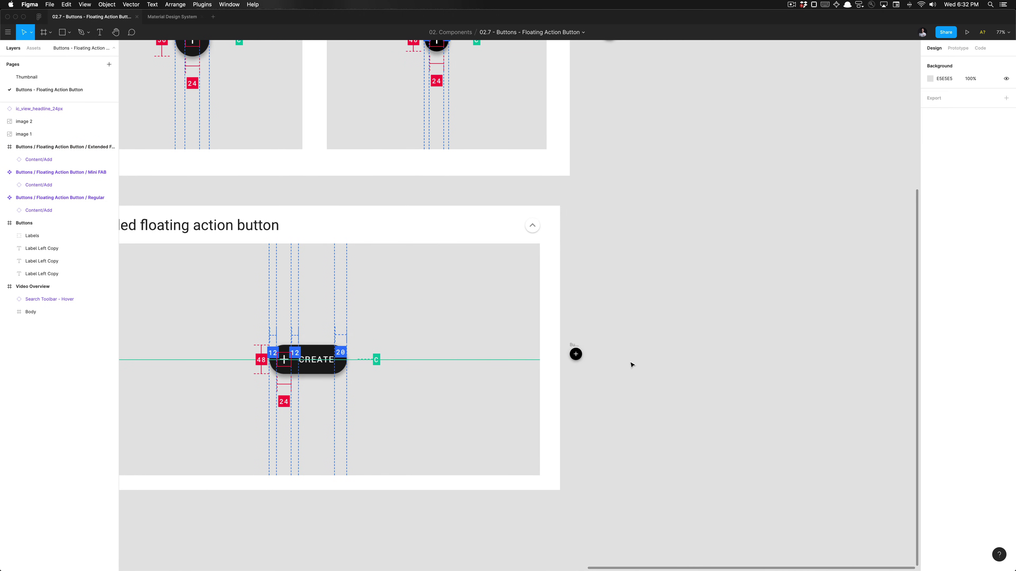
click(575, 348)
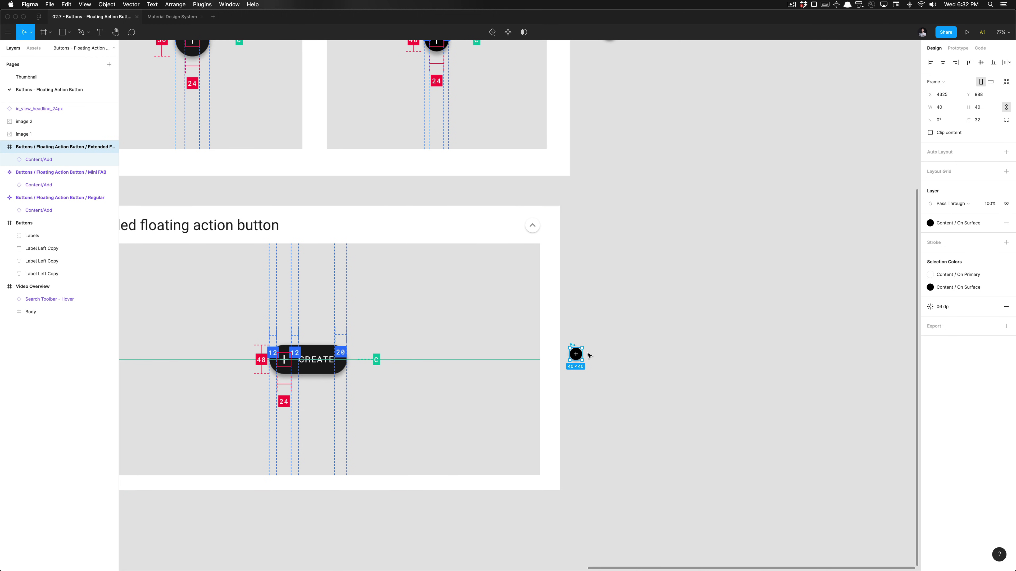
mouse_move(581, 353)
mouse_down()
mouse_move(612, 355)
mouse_move(583, 355)
mouse_up()
scroll(582, 354, up, 5)
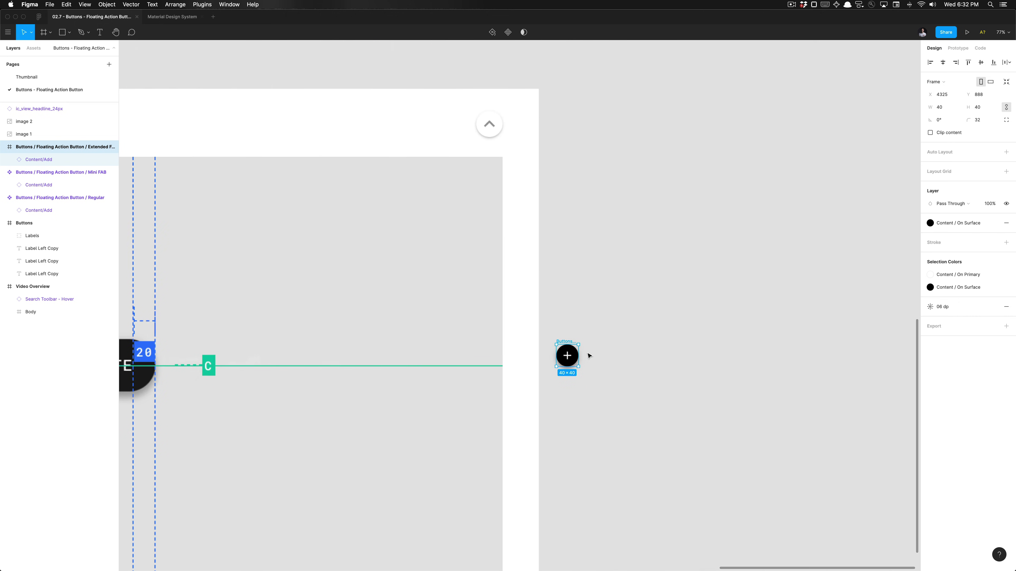
scroll(577, 356, up, 5)
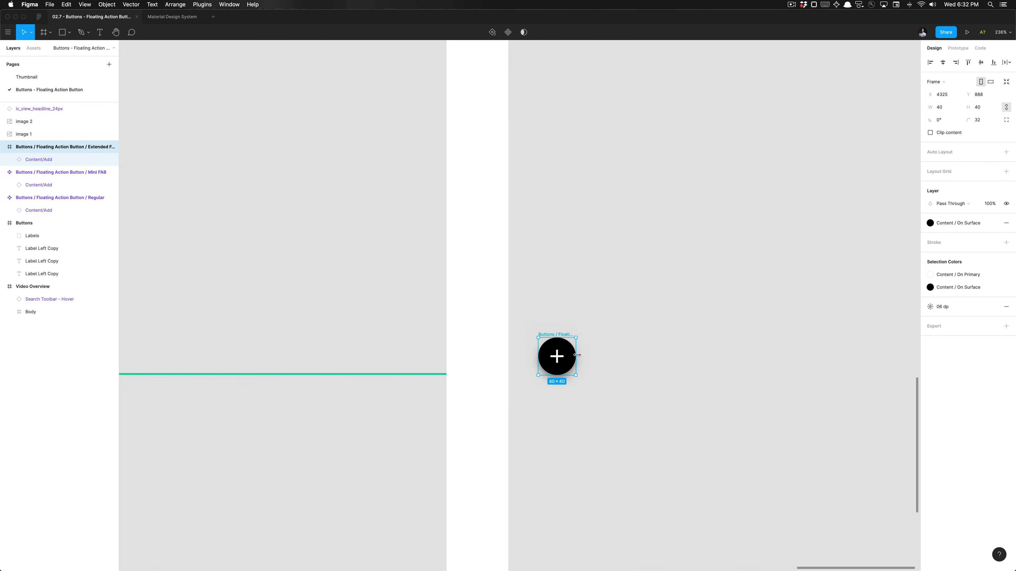
scroll(577, 355, down, 10)
Widen the Extended FAB into a pill and check the plus icon's vertical constraint.
drag(577, 355, 602, 355)
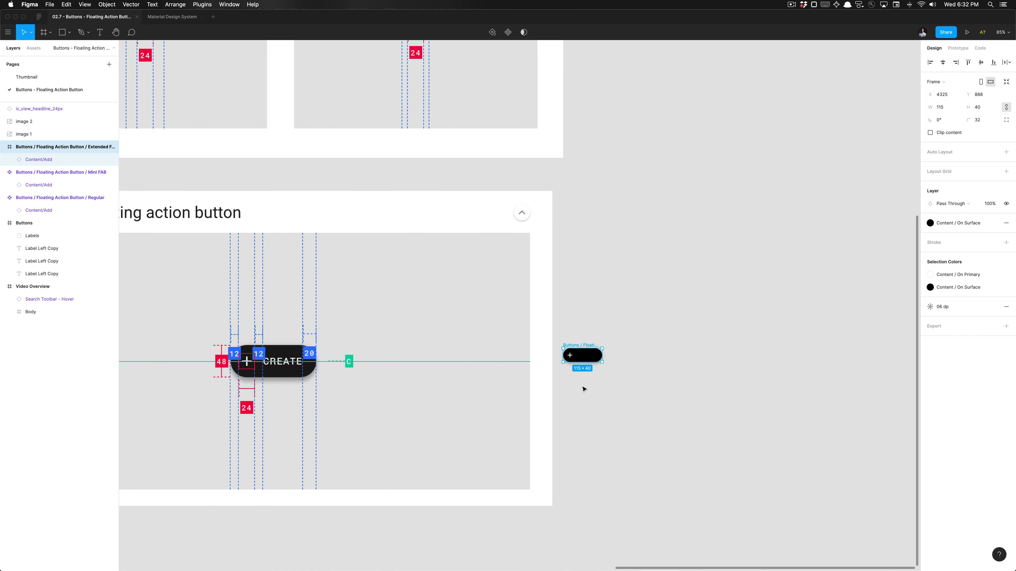
click(583, 388)
click(577, 354)
click(569, 355)
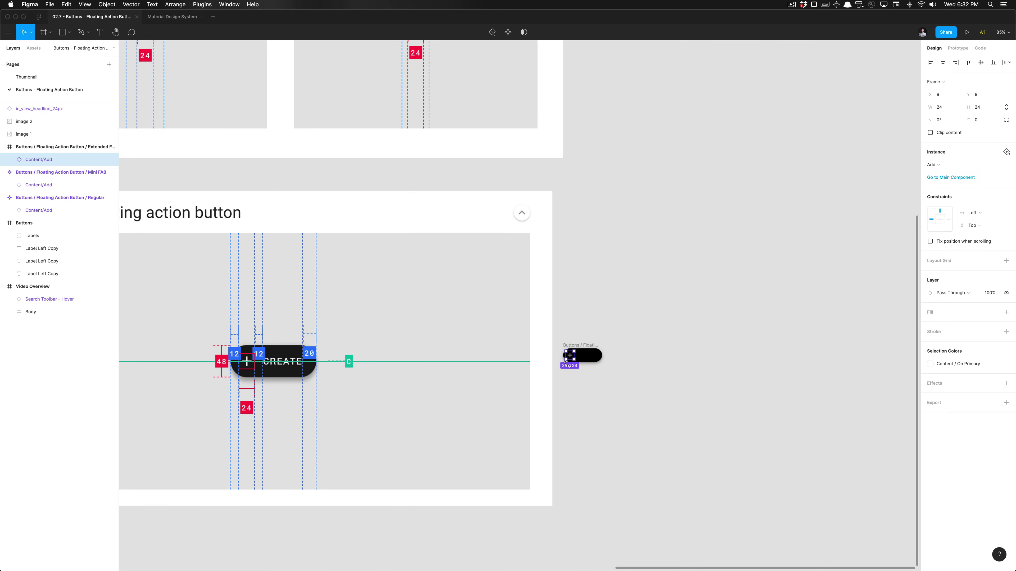
click(589, 363)
click(587, 355)
click(571, 356)
click(976, 225)
click(727, 337)
Make the Extended FAB frame taller, undoing an accidental oversized resize.
double_click(570, 355)
scroll(581, 377, up, 2)
scroll(581, 377, up, 4)
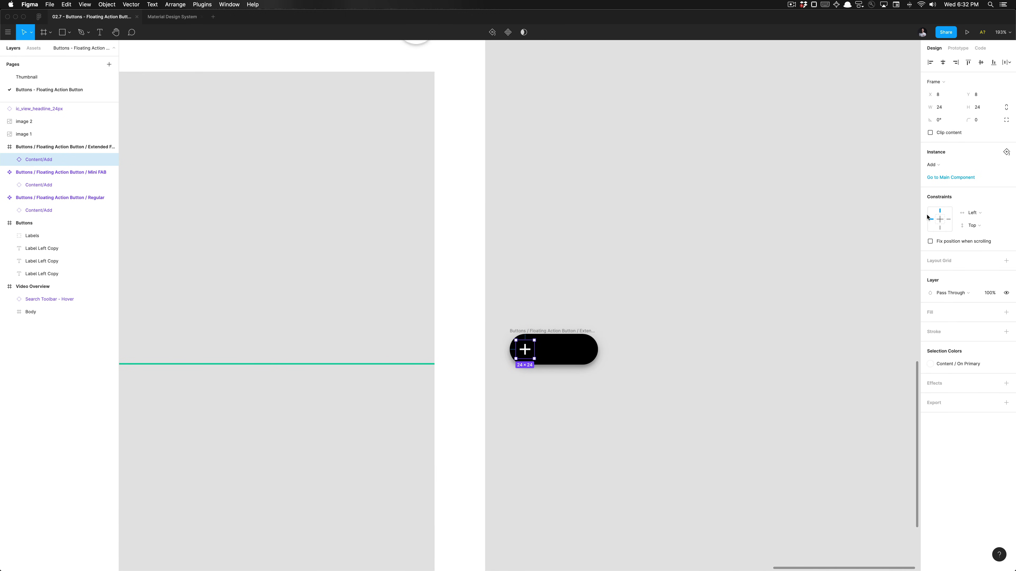
click(579, 337)
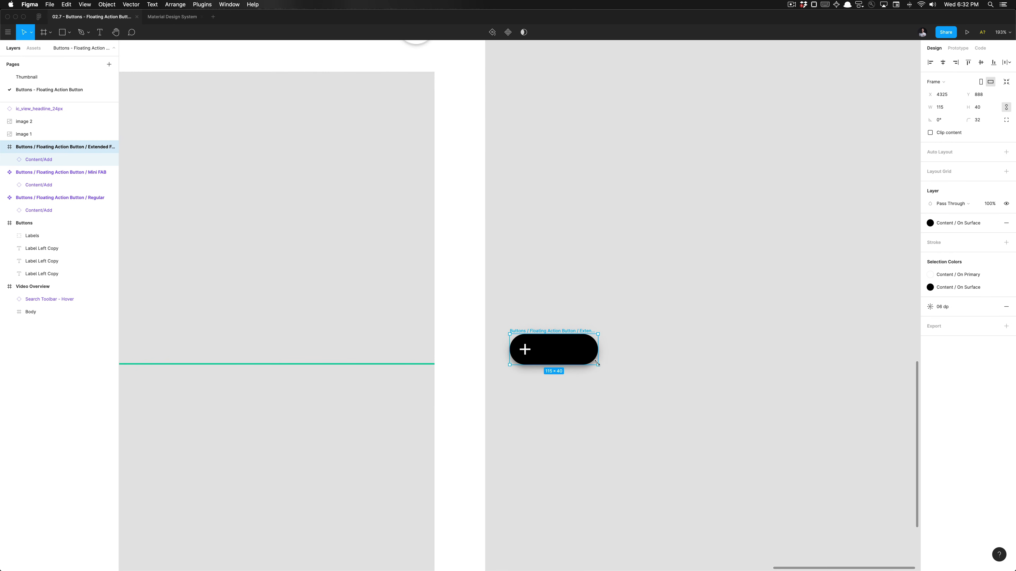
drag(598, 364, 655, 436)
key(ctrl+z)
mouse_move(586, 366)
mouse_down()
mouse_move(584, 378)
mouse_move(582, 364)
mouse_up()
click(535, 352)
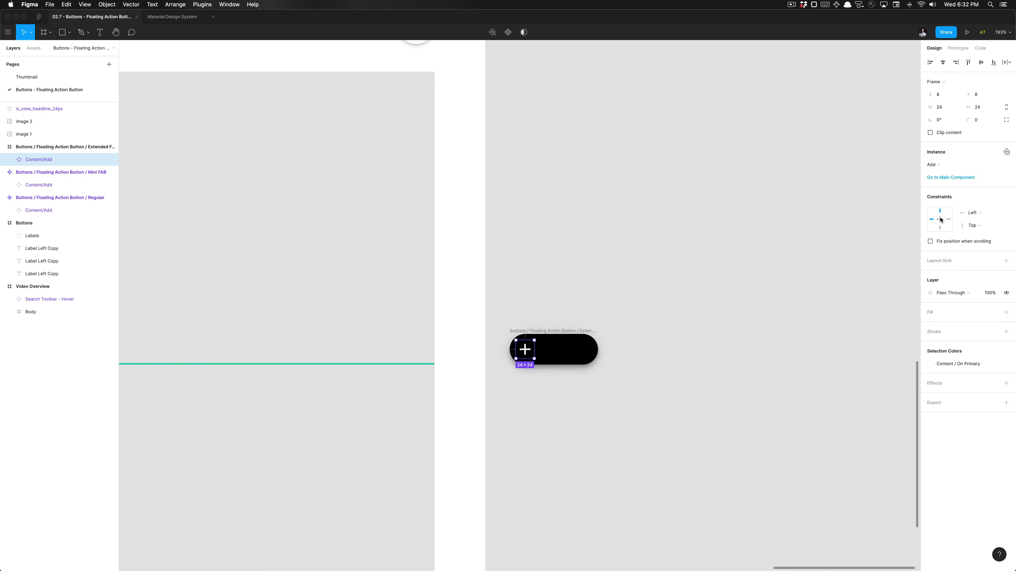
click(748, 299)
click(583, 340)
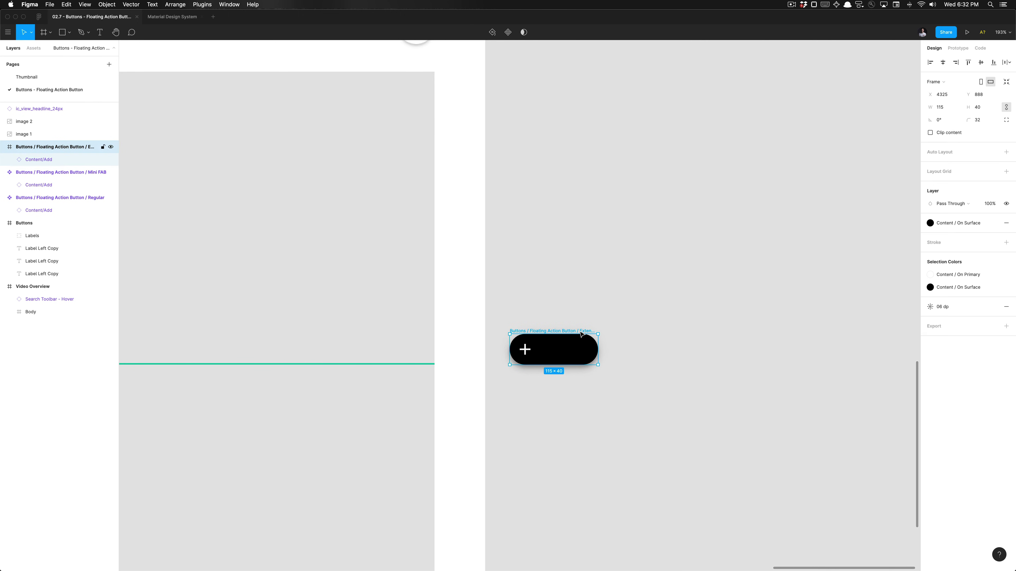
click(980, 111)
Set the Extended FAB height to 48 px.
text(48)
key(Return)
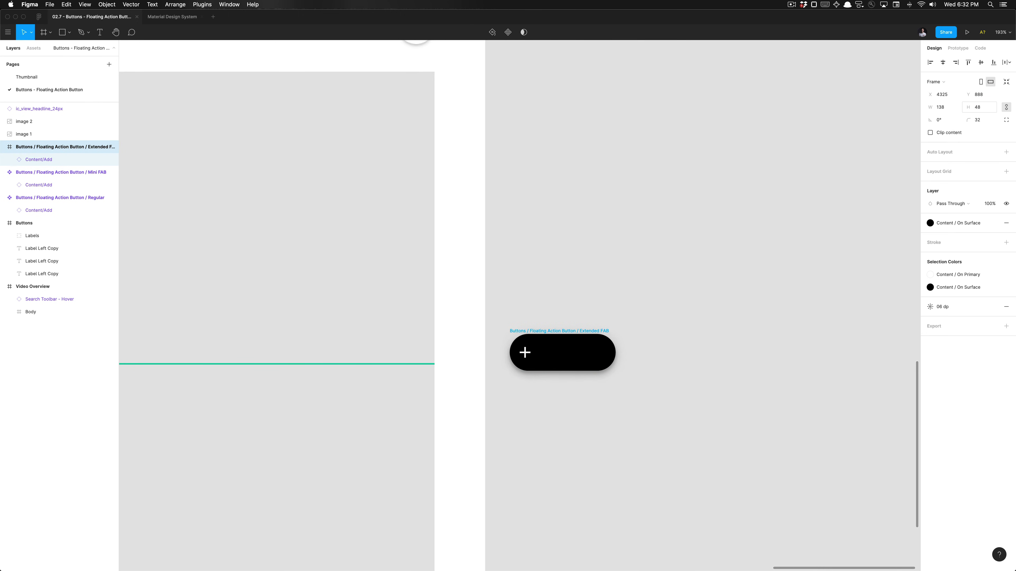
click(528, 359)
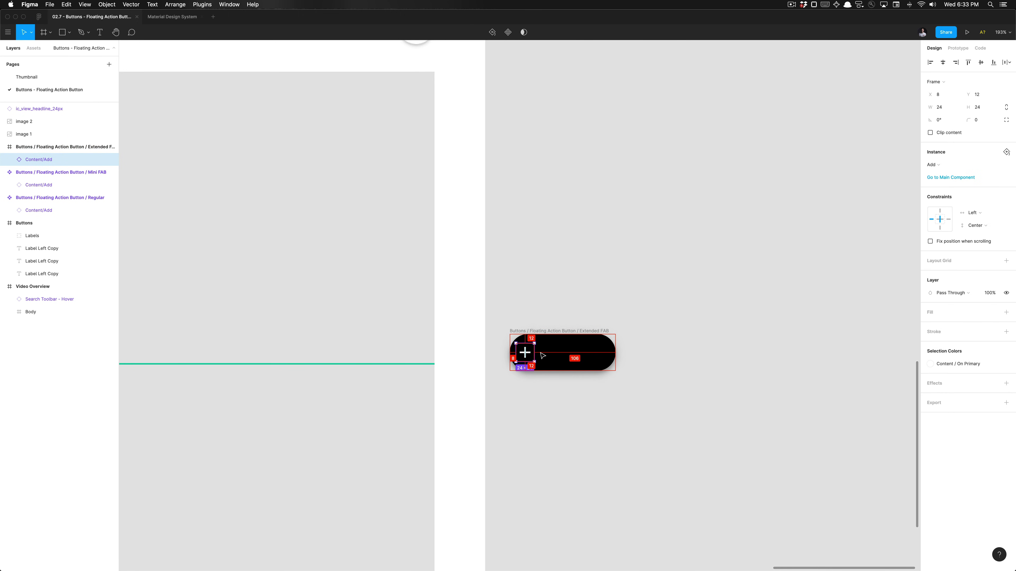
scroll(528, 359, up, 5)
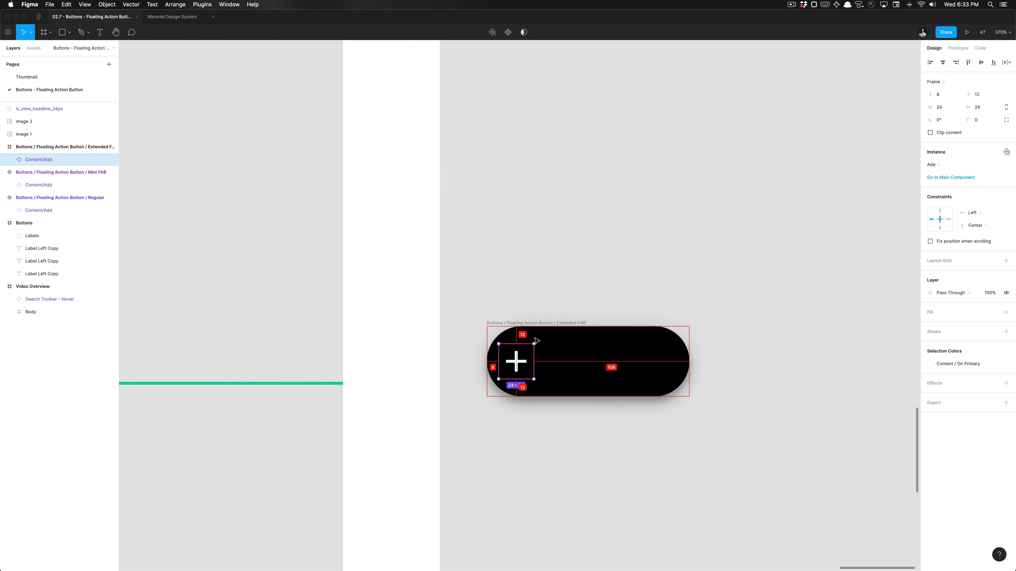
scroll(532, 396, down, 10)
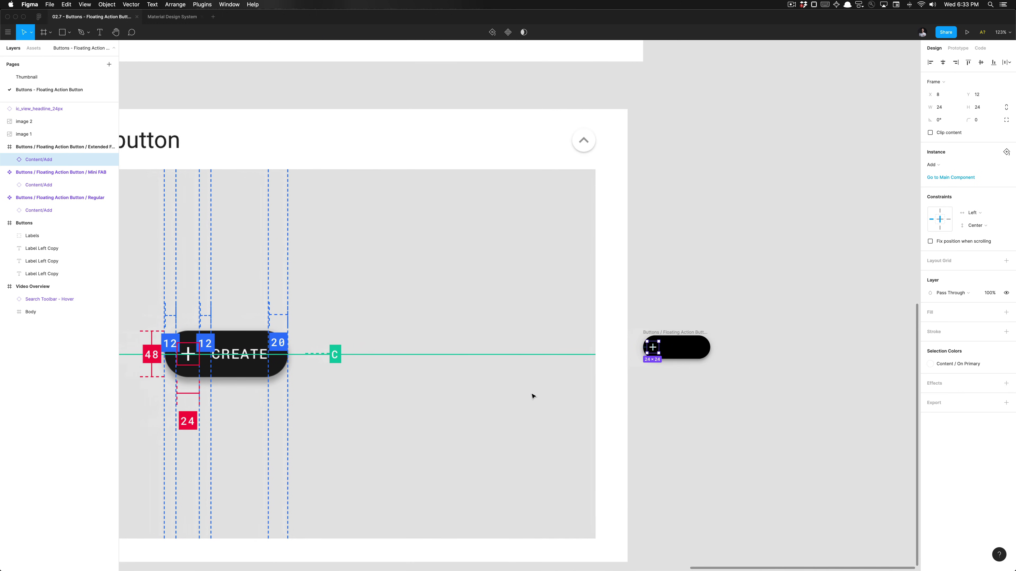
scroll(532, 396, left, 2)
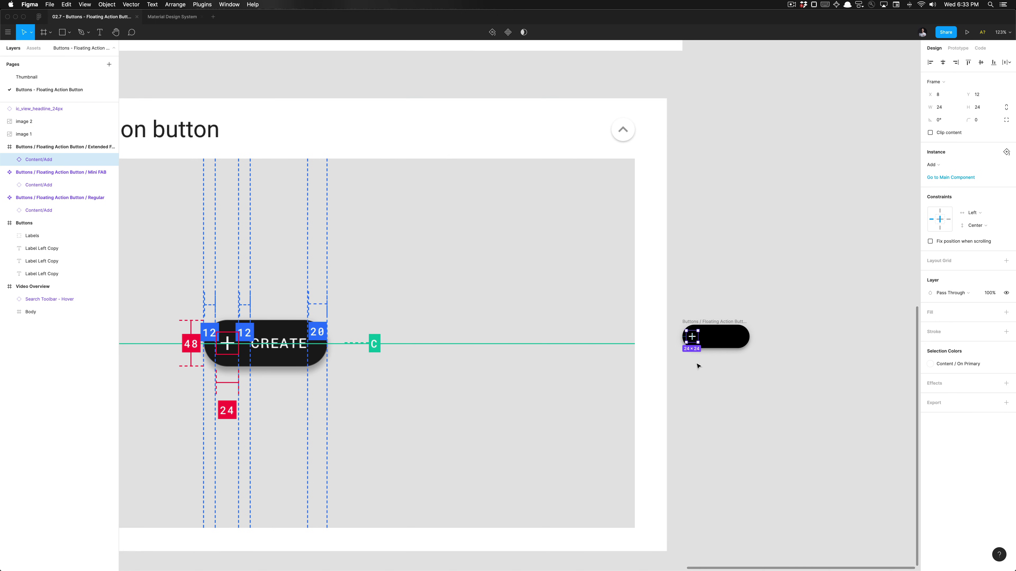
Nudge the plus icon right to sit 12 px from the pill's left edge.
scroll(709, 342, up, 5)
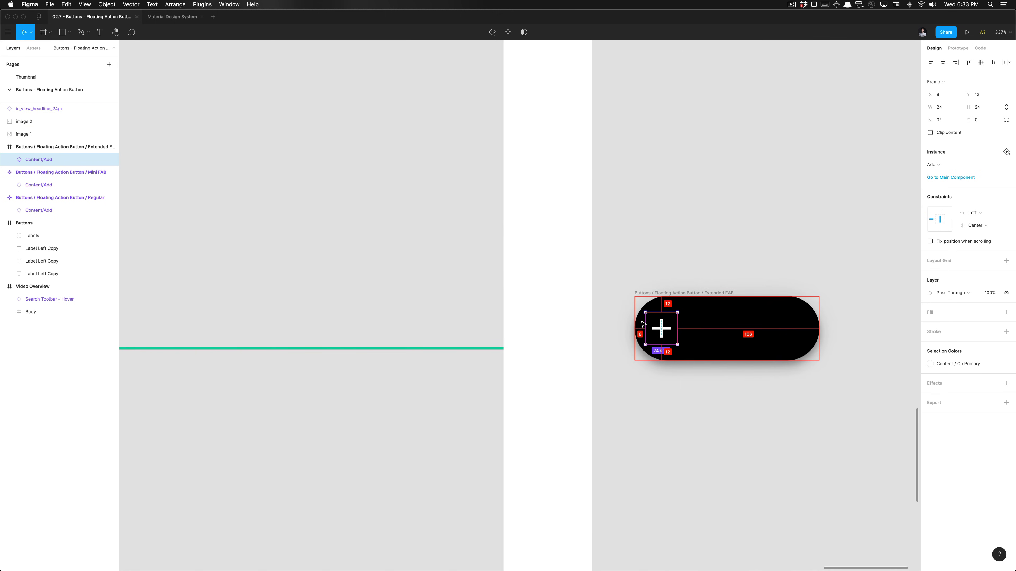
scroll(640, 337, up, 5)
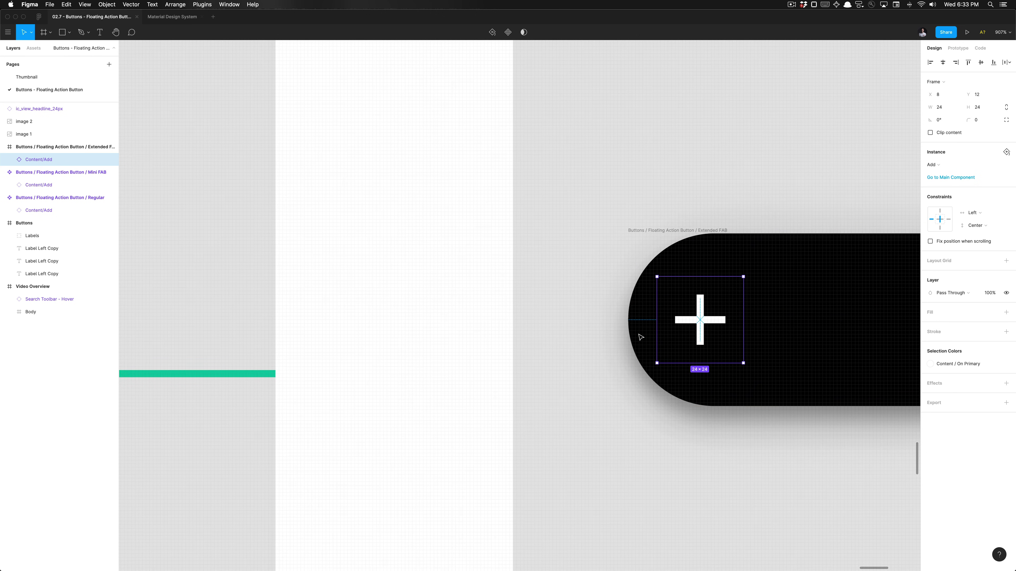
key(Right)
key(Right)
key(Right)
key(Right)
scroll(641, 337, down, 5)
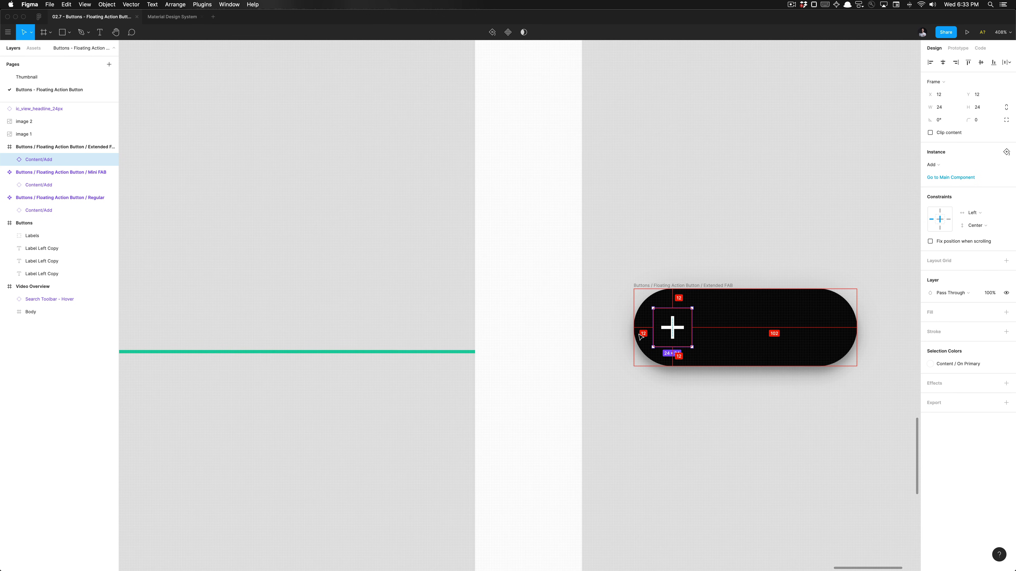
scroll(641, 337, down, 5)
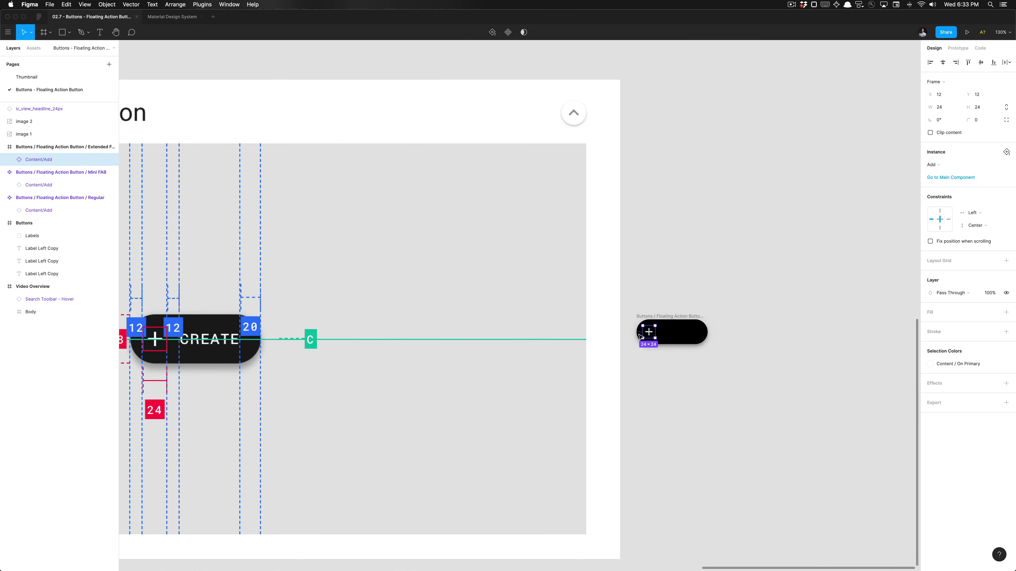
scroll(647, 367, down, 4)
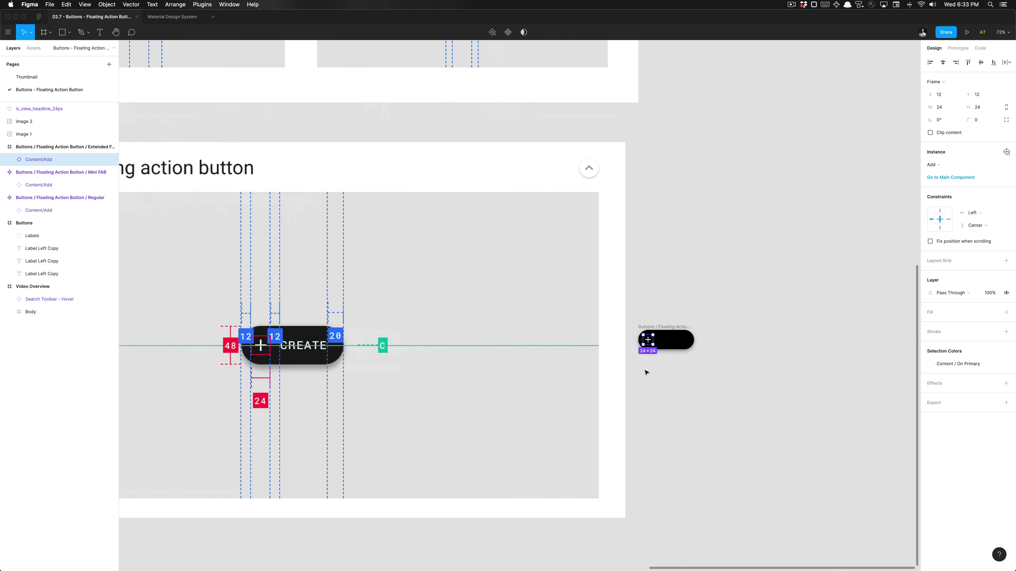
scroll(646, 370, left, 2)
click(682, 374)
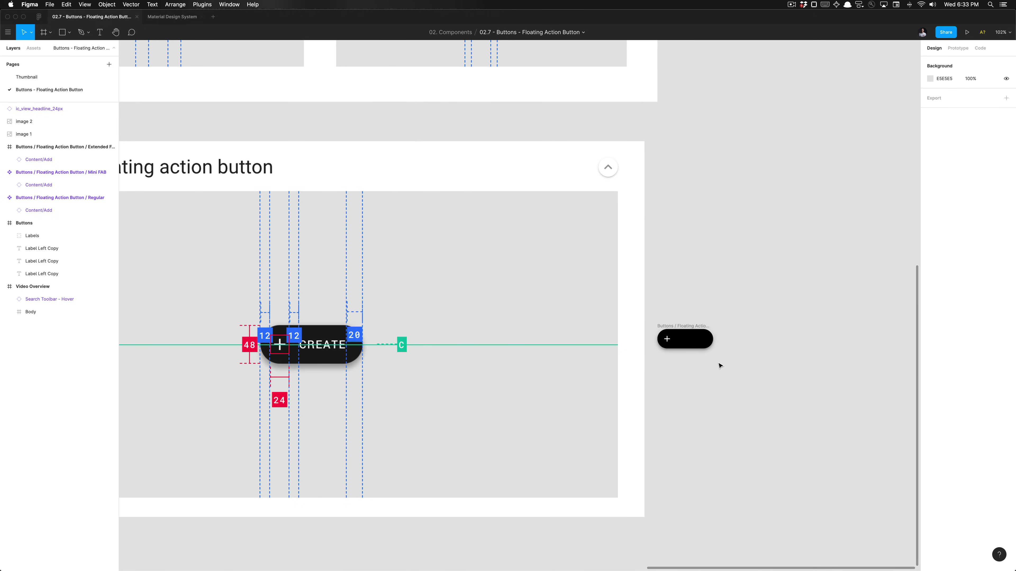
Add a 'create' text label on the Extended FAB beside the plus icon.
key(alt+3)
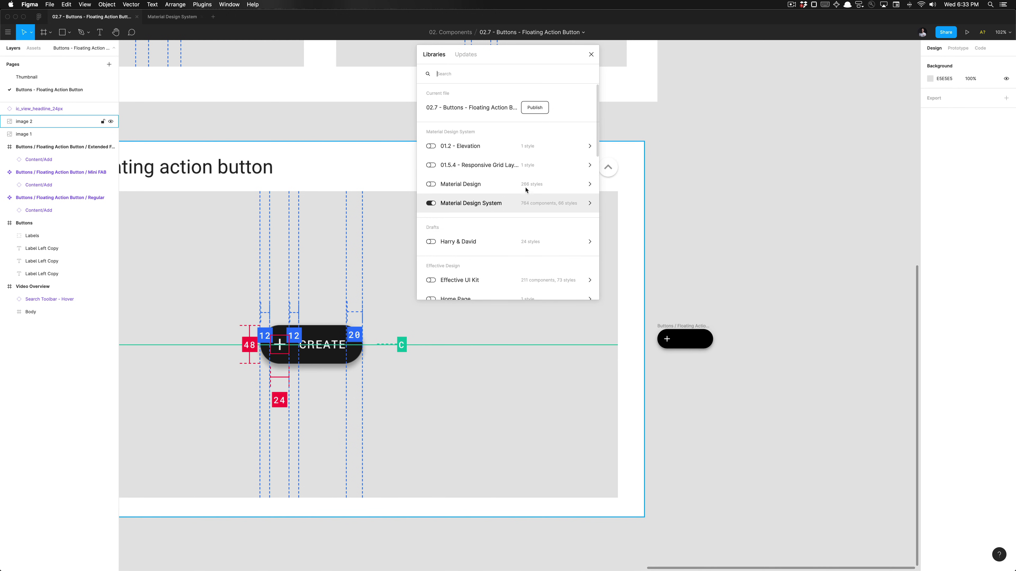
click(591, 55)
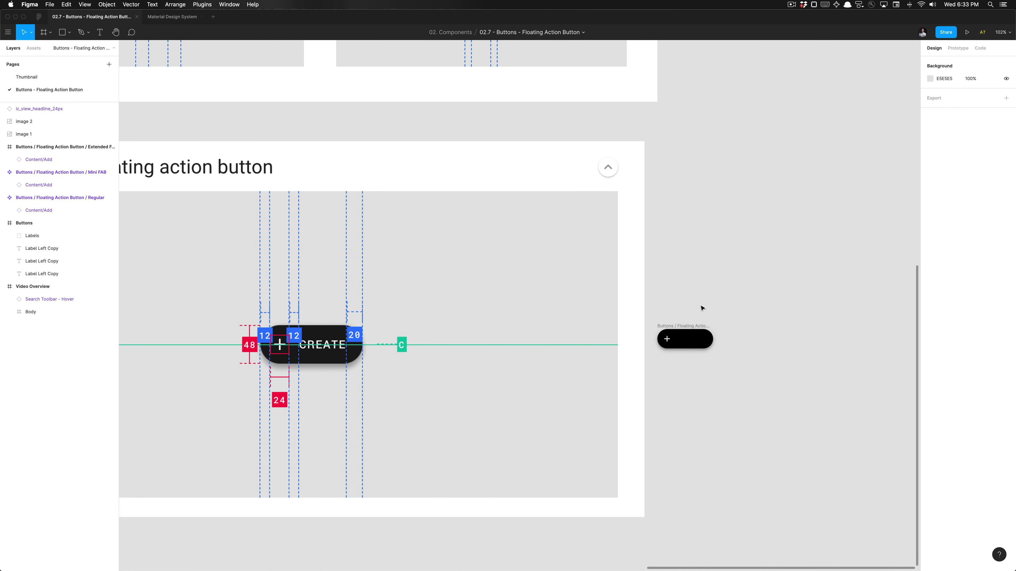
scroll(701, 308, up, 3)
scroll(685, 322, up, 2)
key(t)
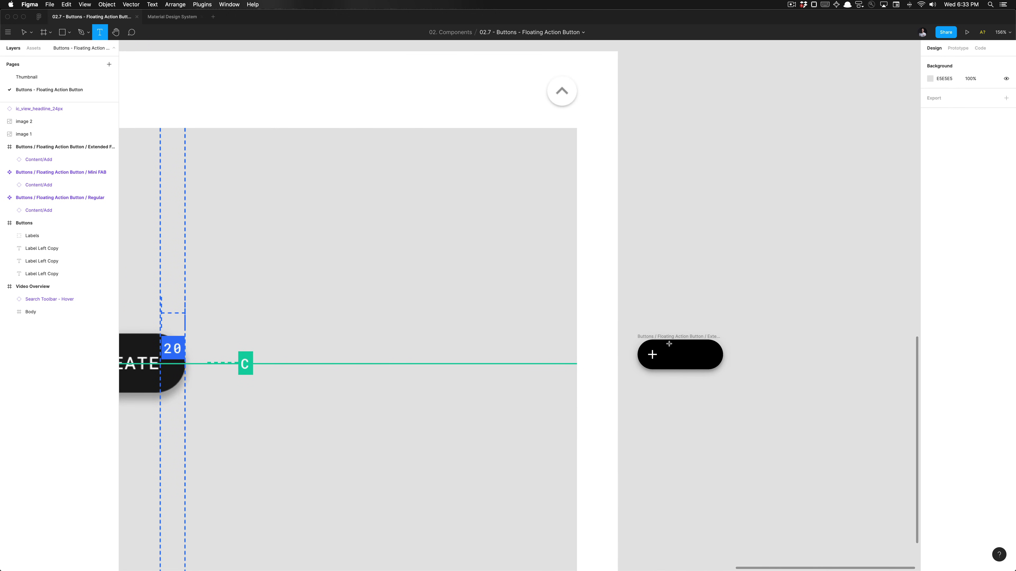
drag(668, 348, 708, 362)
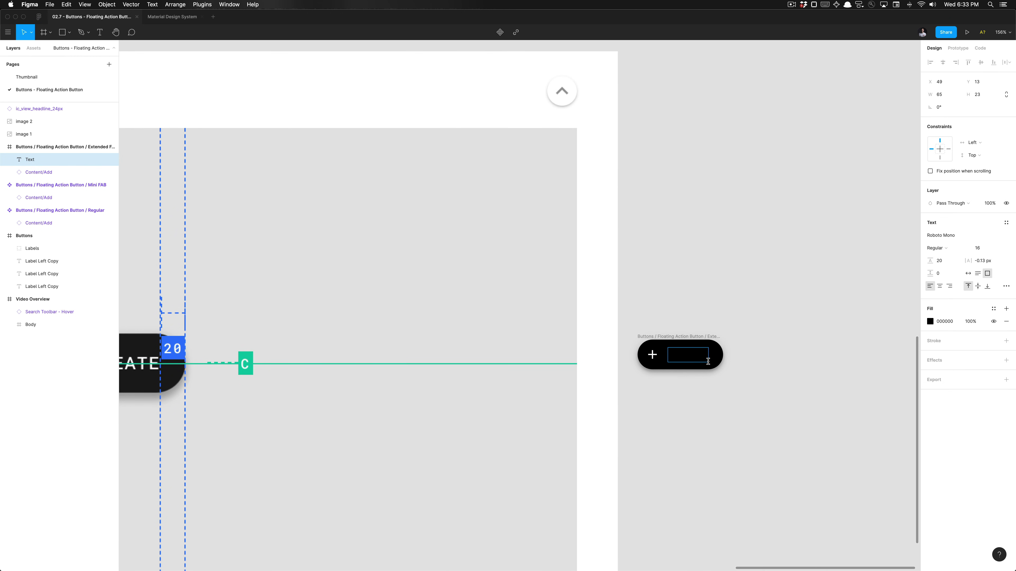
text(create)
Fill the 'create' label with the Content / On Primary colour style.
key(super+a)
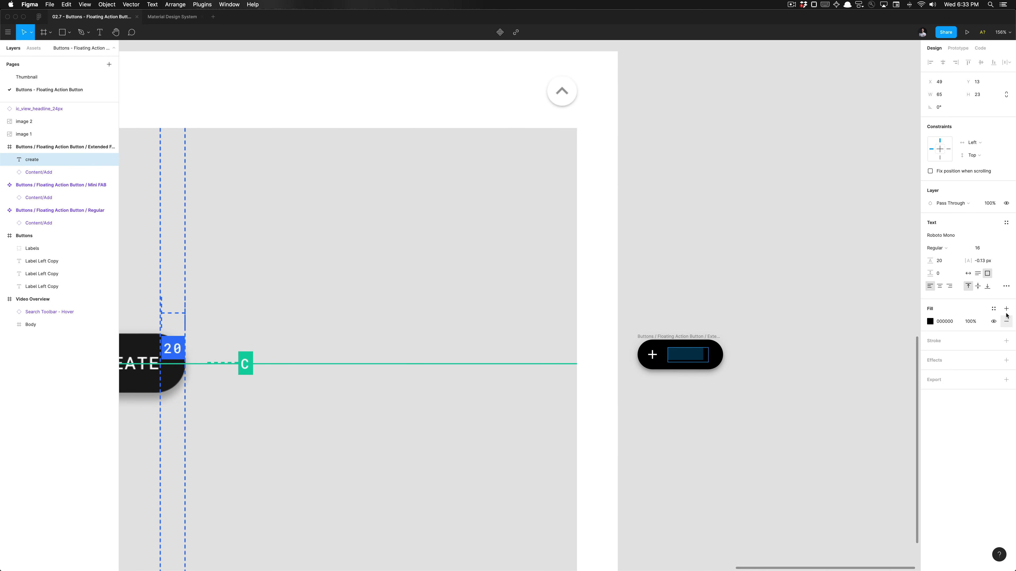
click(993, 308)
scroll(954, 397, down, 2)
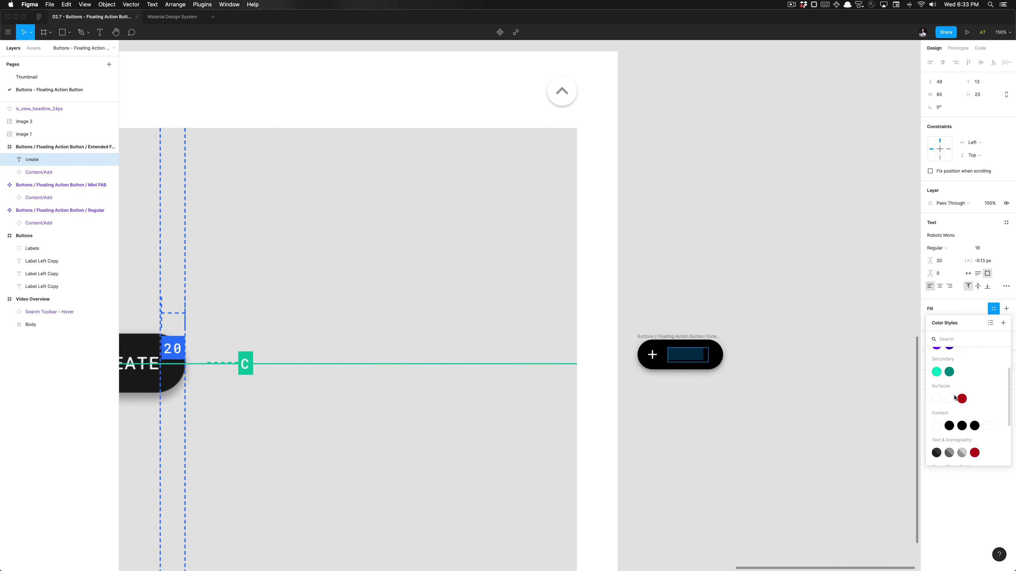
scroll(954, 397, up, 3)
scroll(954, 397, down, 1)
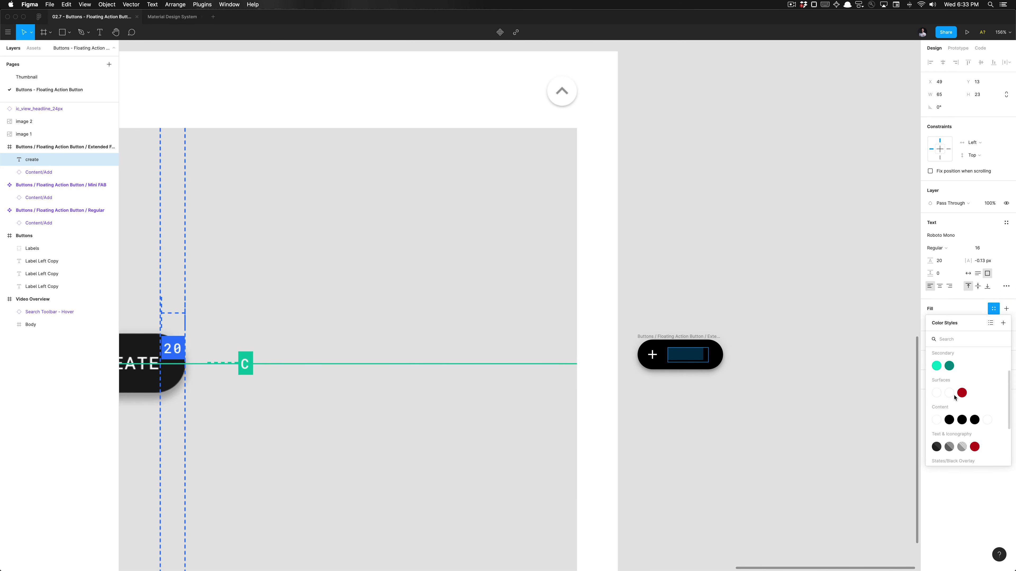
click(937, 420)
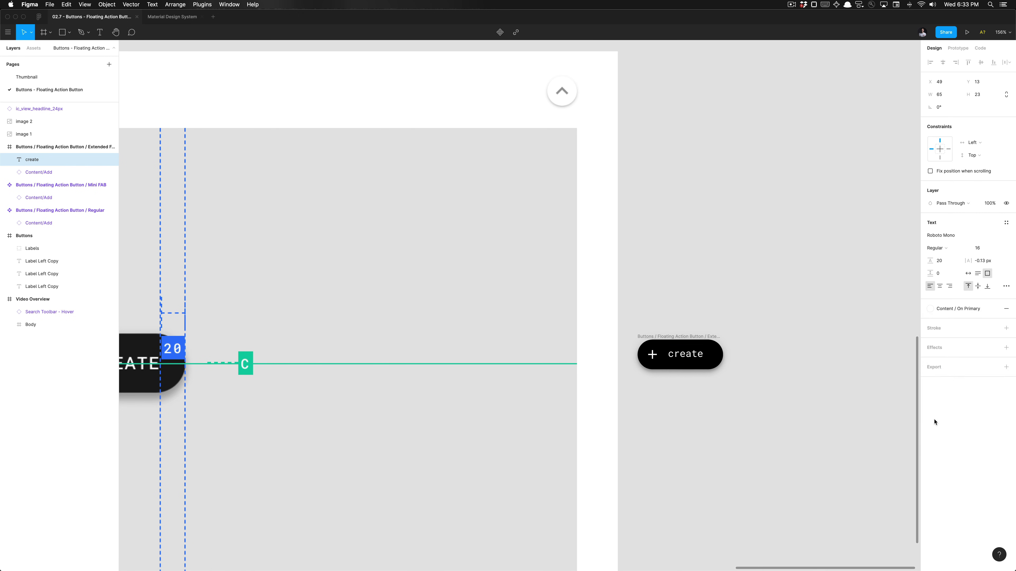
double_click(672, 355)
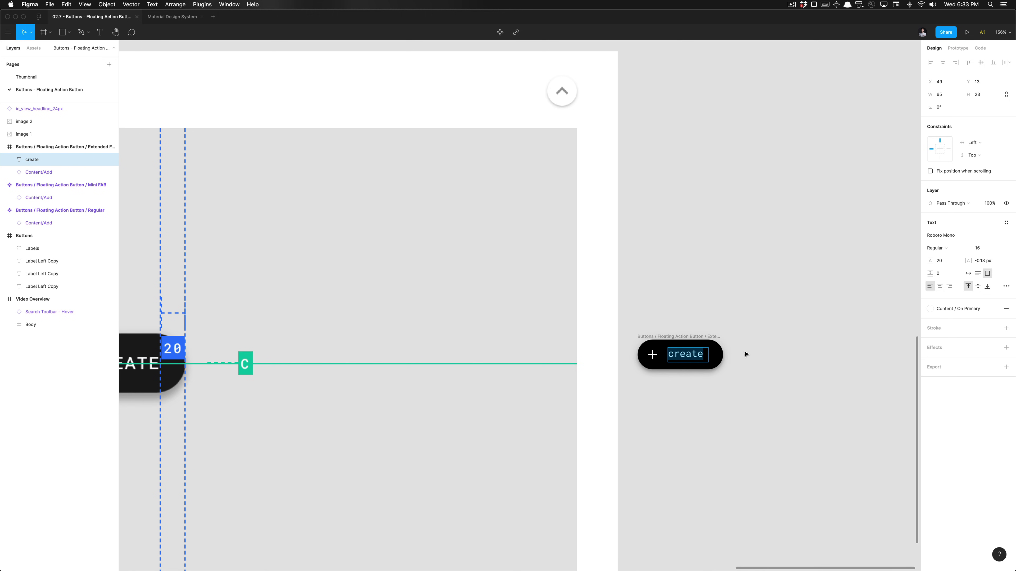
scroll(578, 386, left, 3)
scroll(578, 387, down, 1)
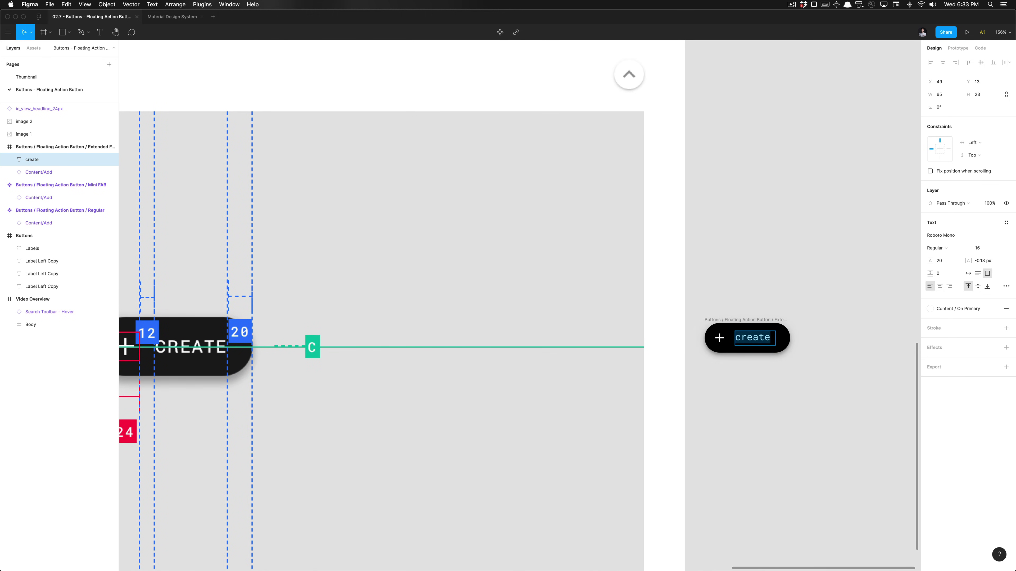
key(Escape)
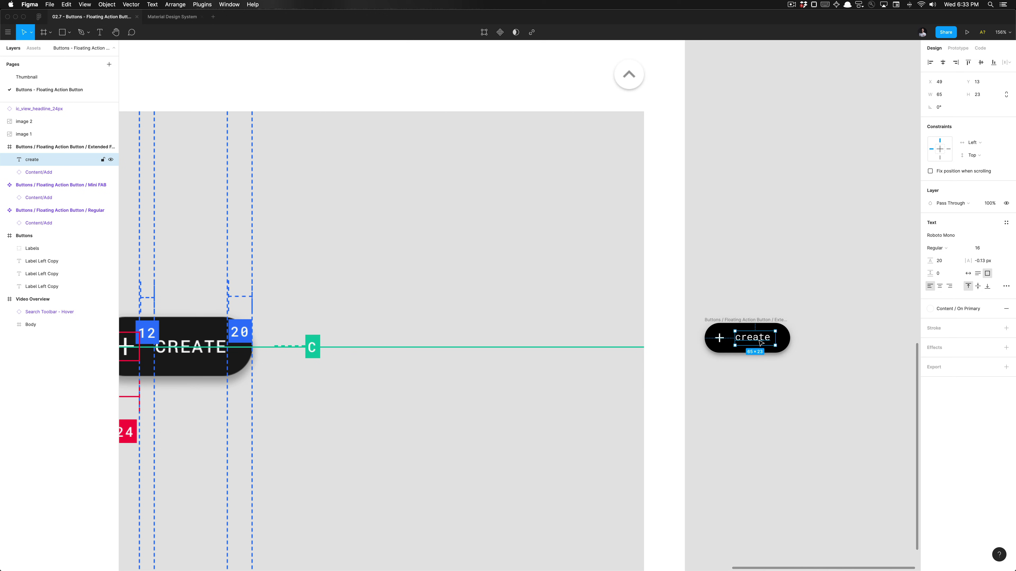
Apply the BUTTON text style to the label so it reads CREATE in capitals.
click(1007, 223)
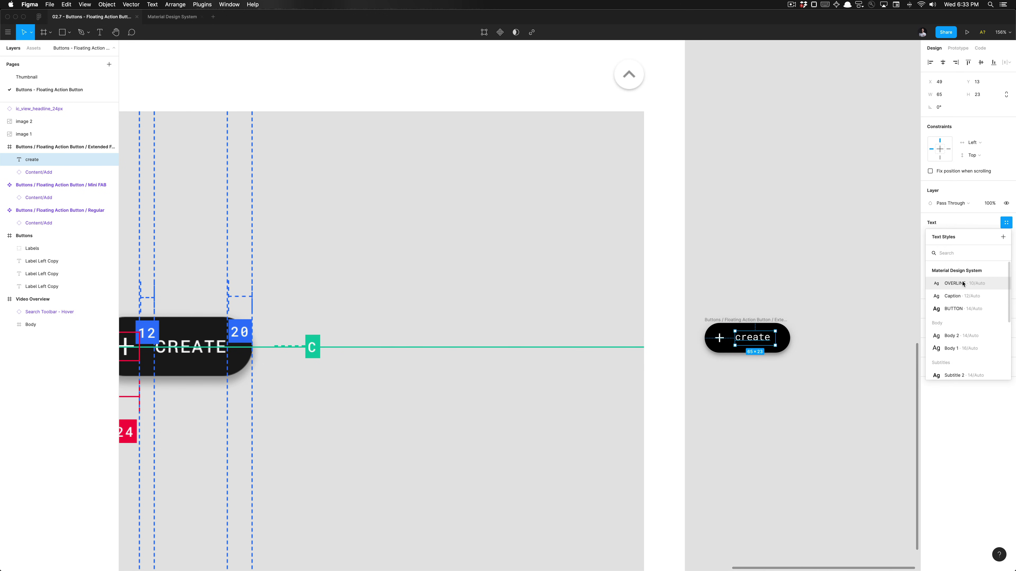
click(956, 309)
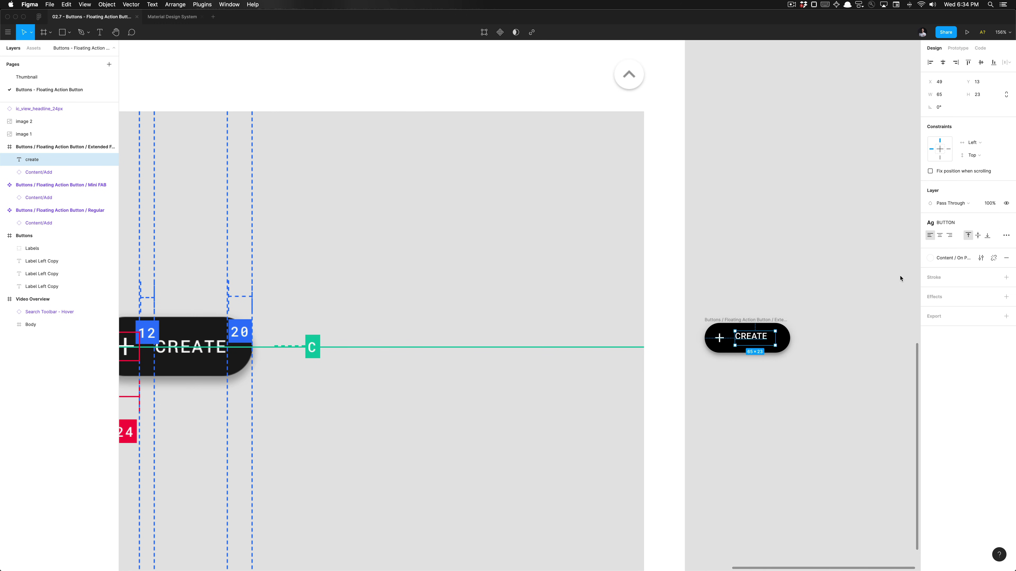
click(993, 222)
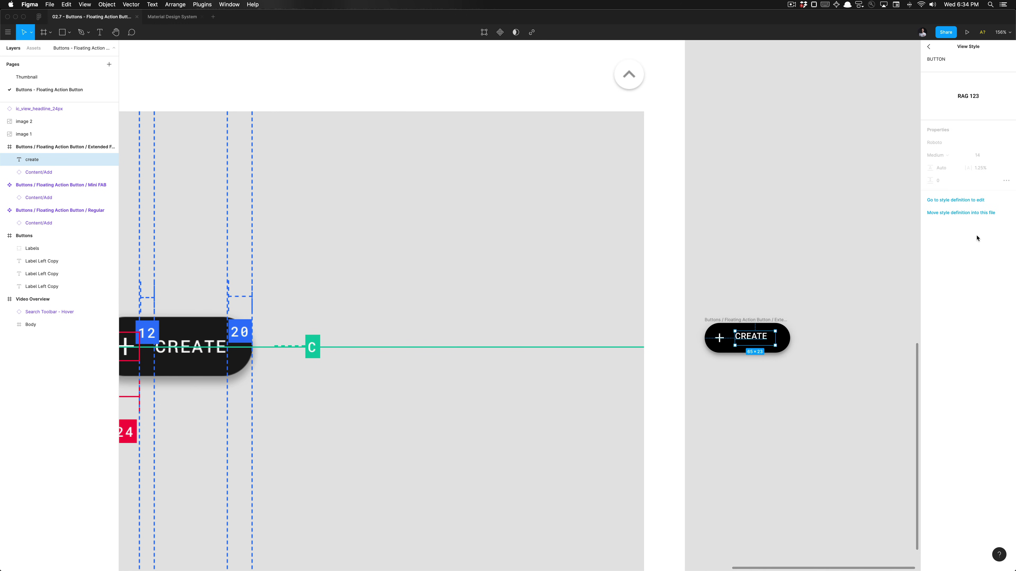
click(929, 48)
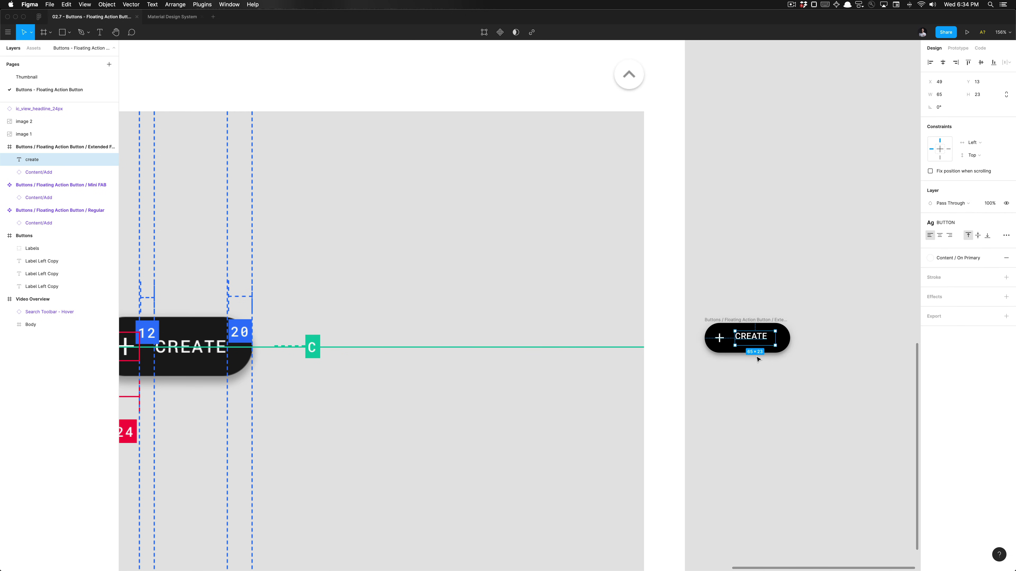
scroll(755, 357, up, 3)
scroll(772, 365, down, 5)
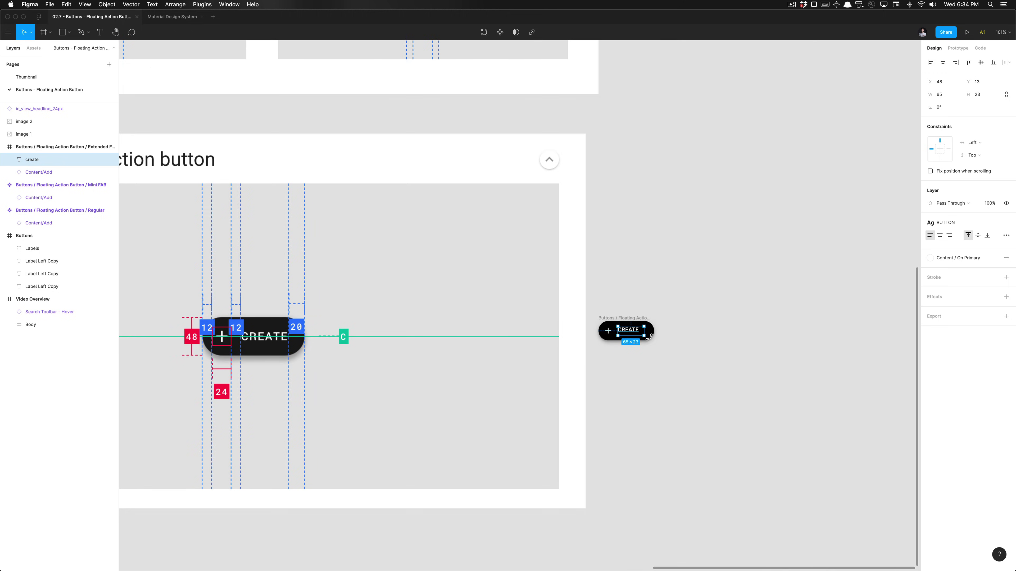
scroll(671, 342, up, 5)
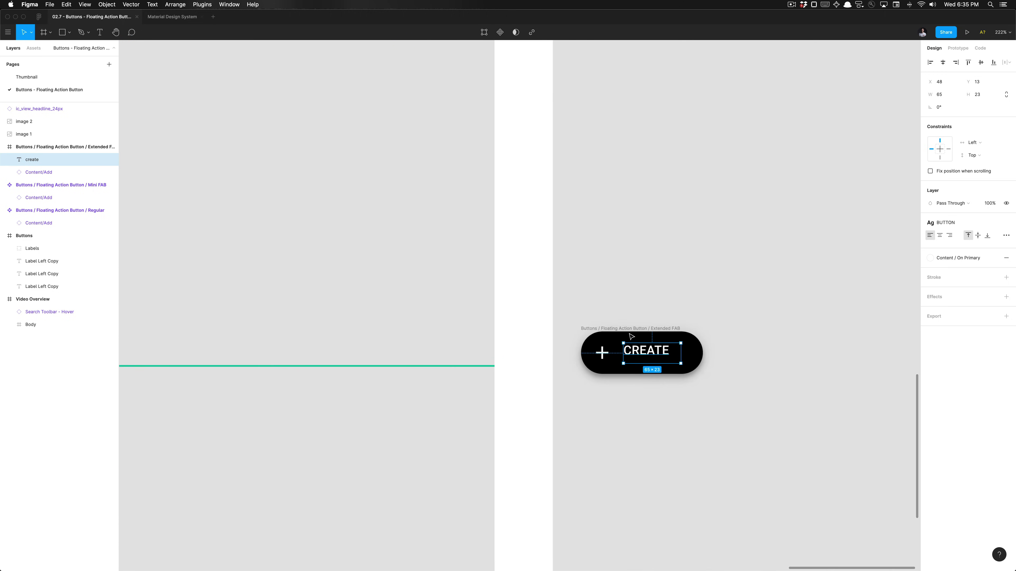
Shrink the CREATE text box to 53×14 to fit the word.
scroll(655, 352, up, 2)
scroll(655, 352, down, 7)
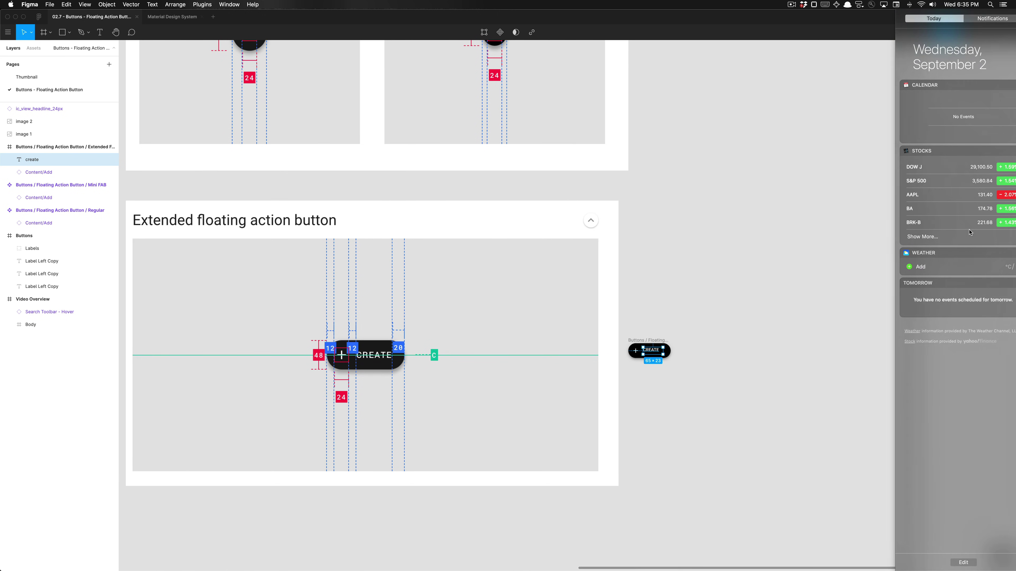
click(766, 266)
scroll(630, 384, up, 5)
click(700, 298)
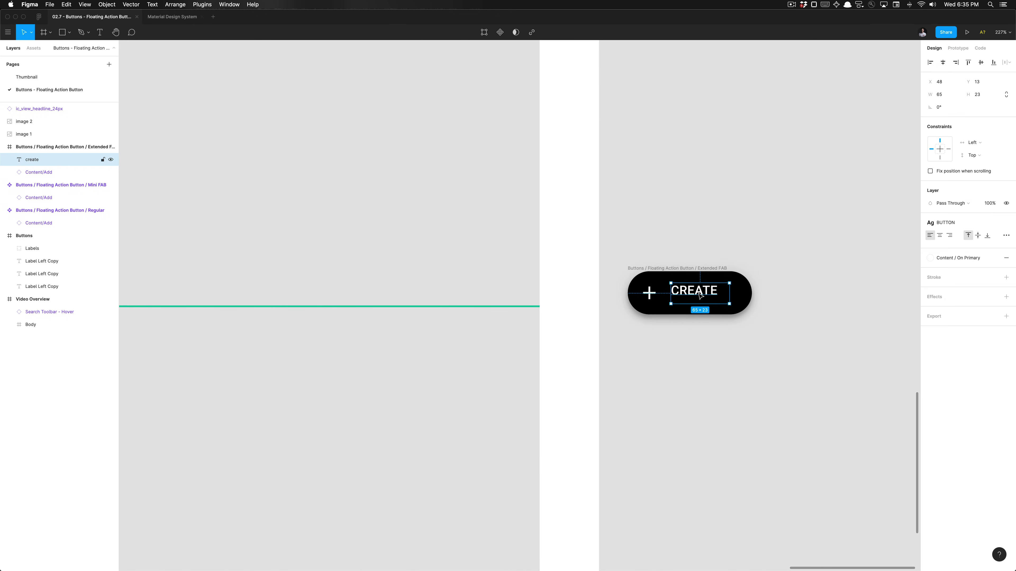
scroll(700, 296, right, 2)
scroll(700, 292, up, 3)
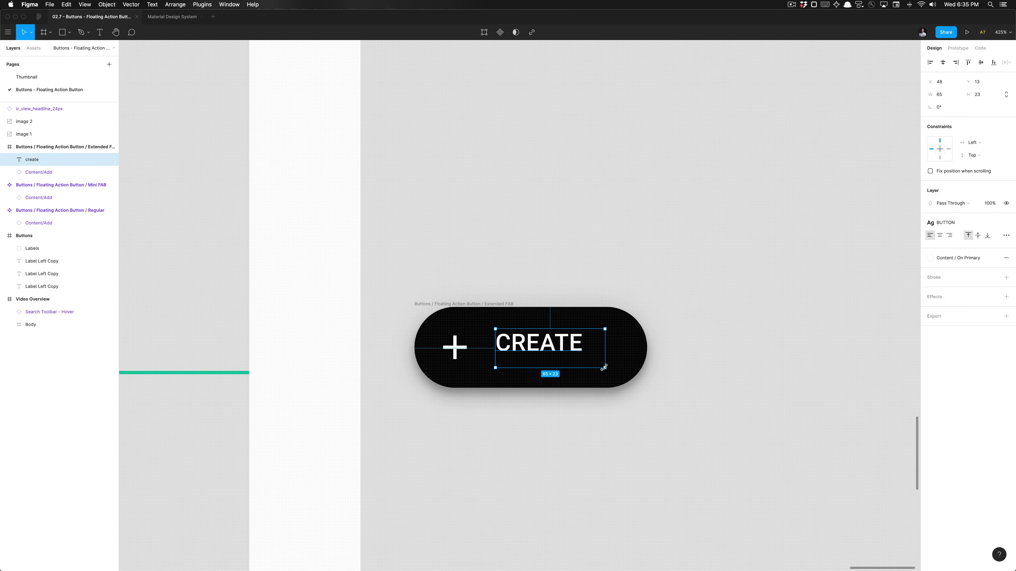
drag(605, 369, 584, 354)
Nudge the CREATE label down to Y 17, centring it vertically in the FAB.
scroll(584, 354, up, 5)
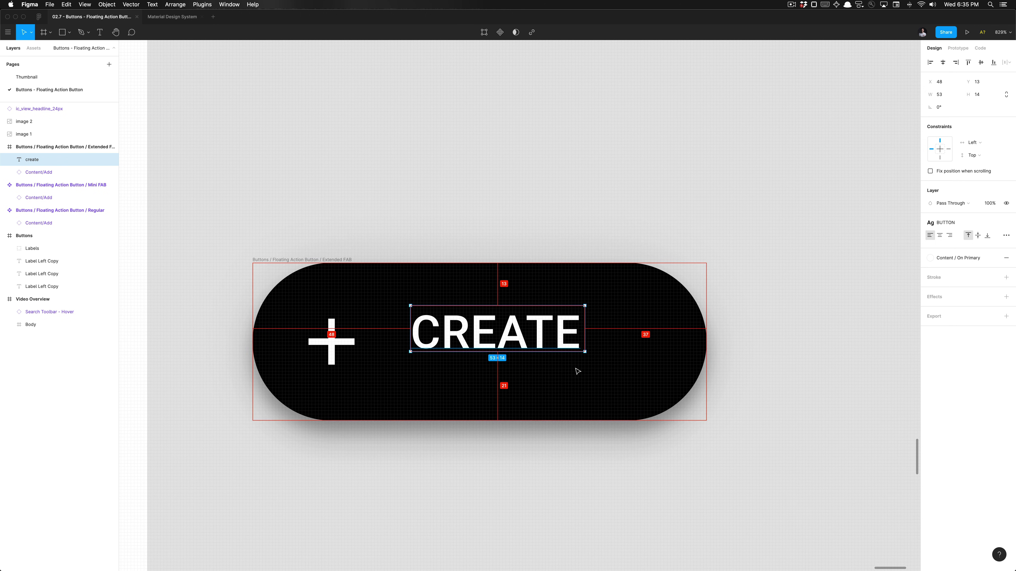
key(Down)
key(Down)
key(Down)
key(Down)
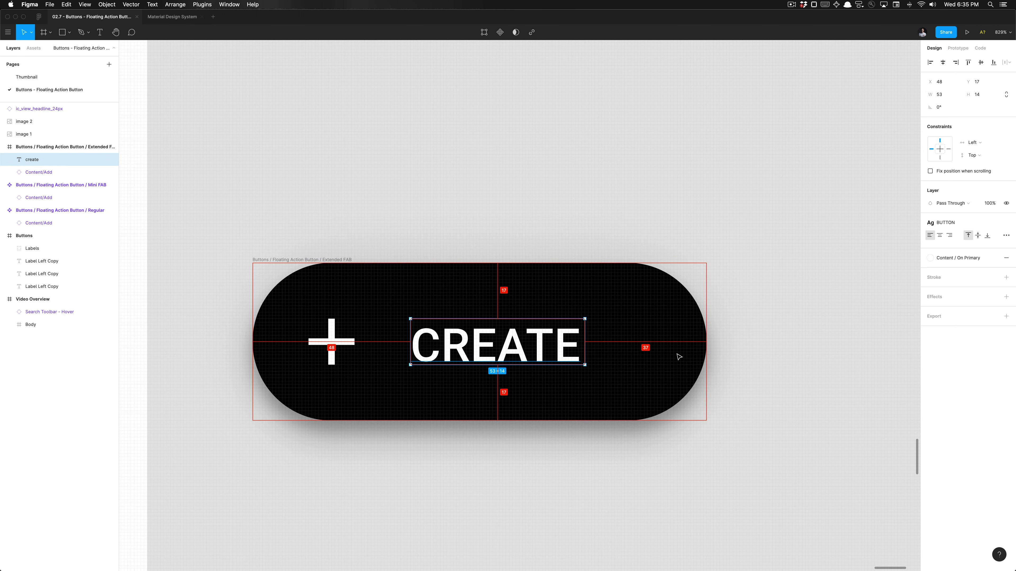
scroll(669, 348, down, 10)
scroll(668, 347, left, 10)
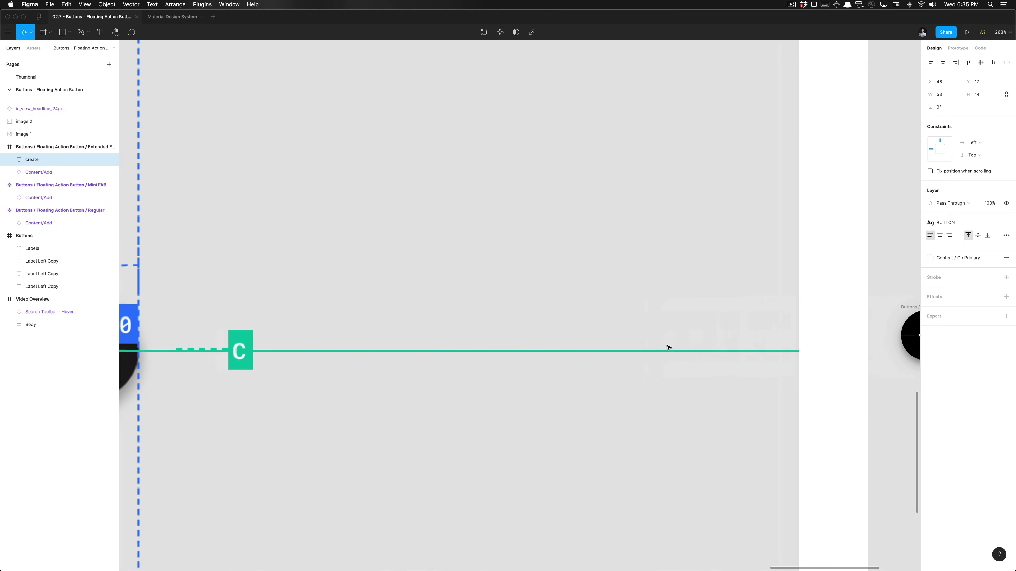
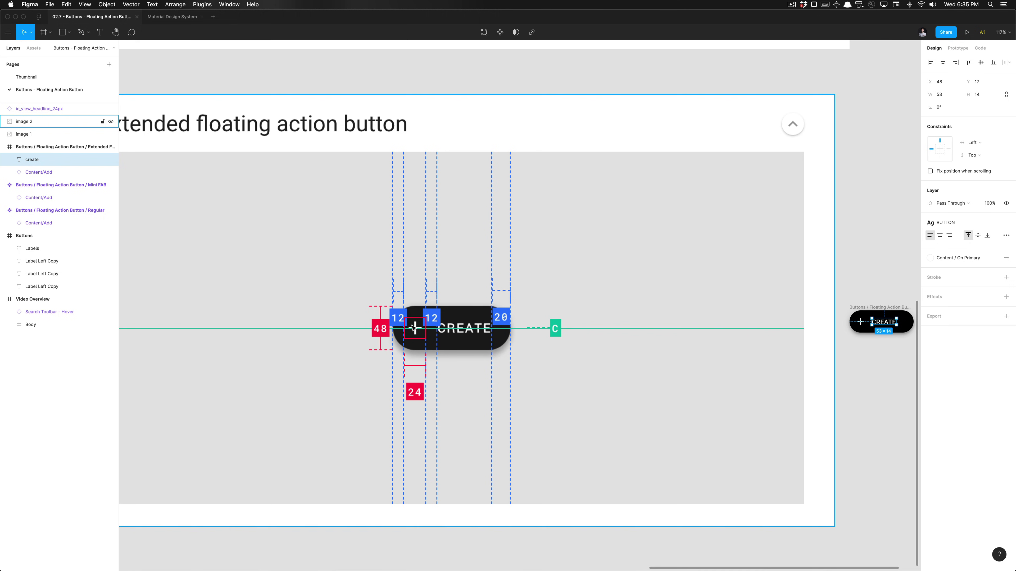
Measure the spacing around the CREATE label inside the Extended FAB.
scroll(414, 328, right, 10)
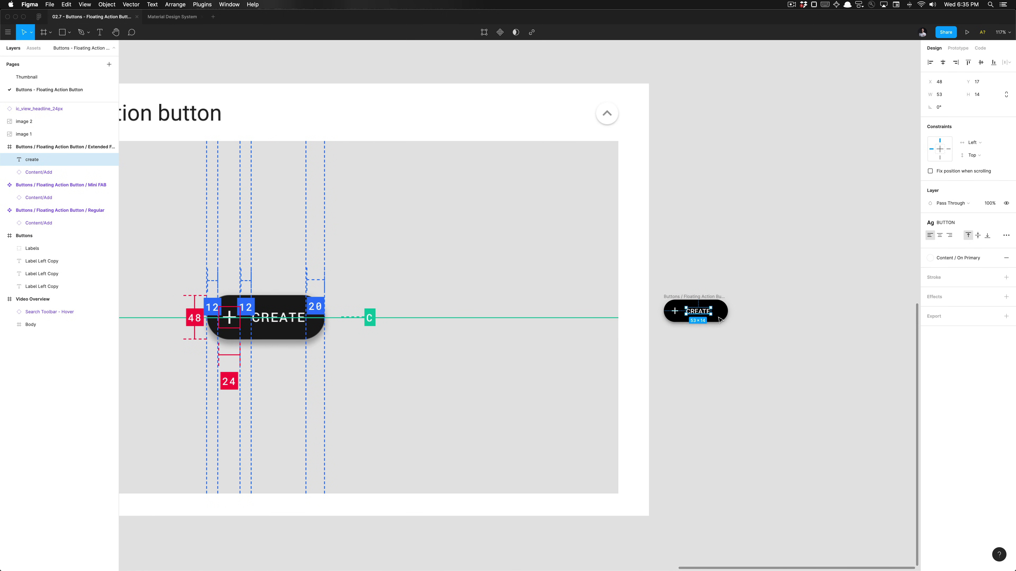
key(alt)
scroll(719, 319, up, 3)
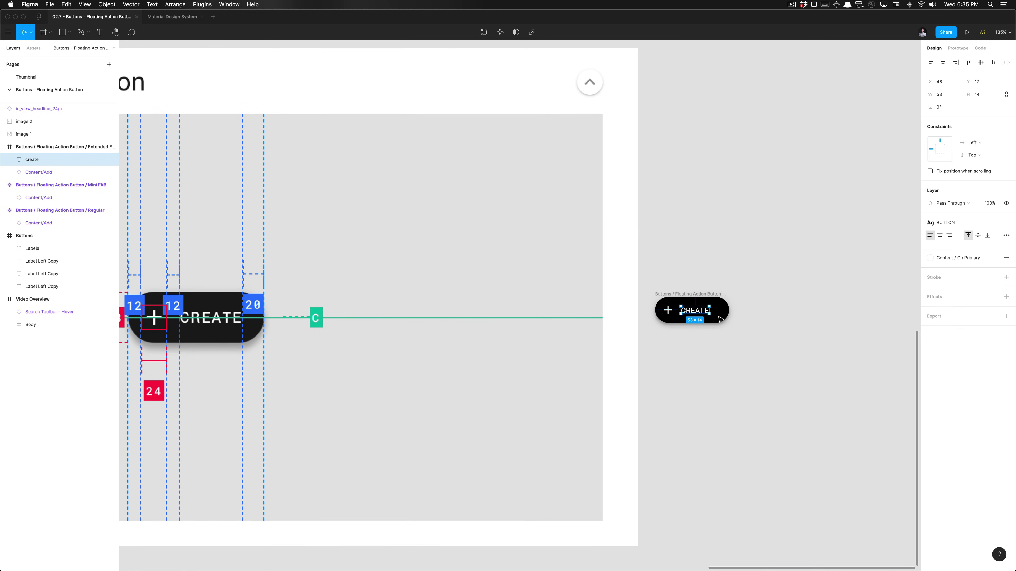
scroll(721, 320, up, 10)
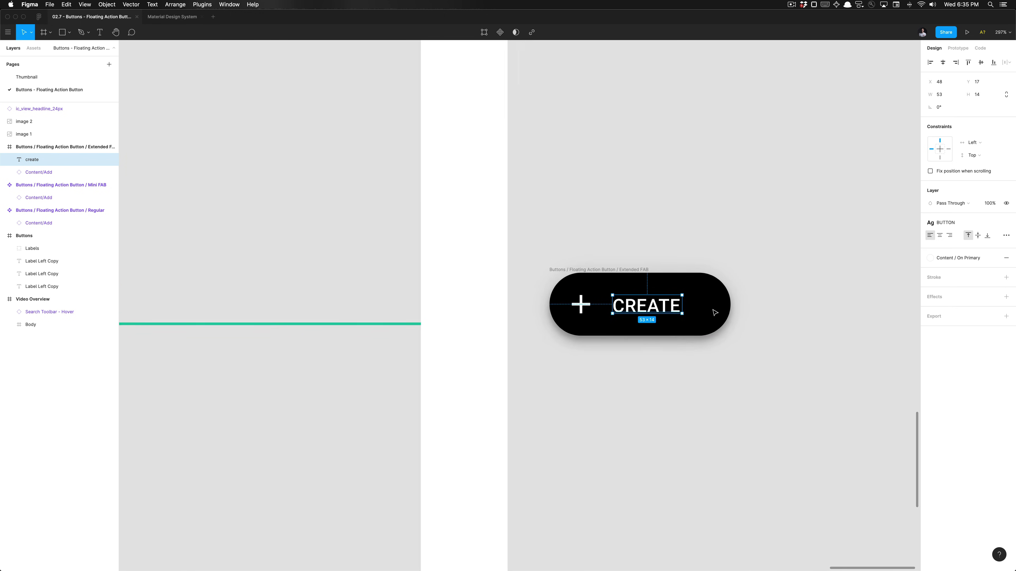
Narrow the Extended FAB frame from 138 to 121 px wide, making it 121 × 48.
click(556, 272)
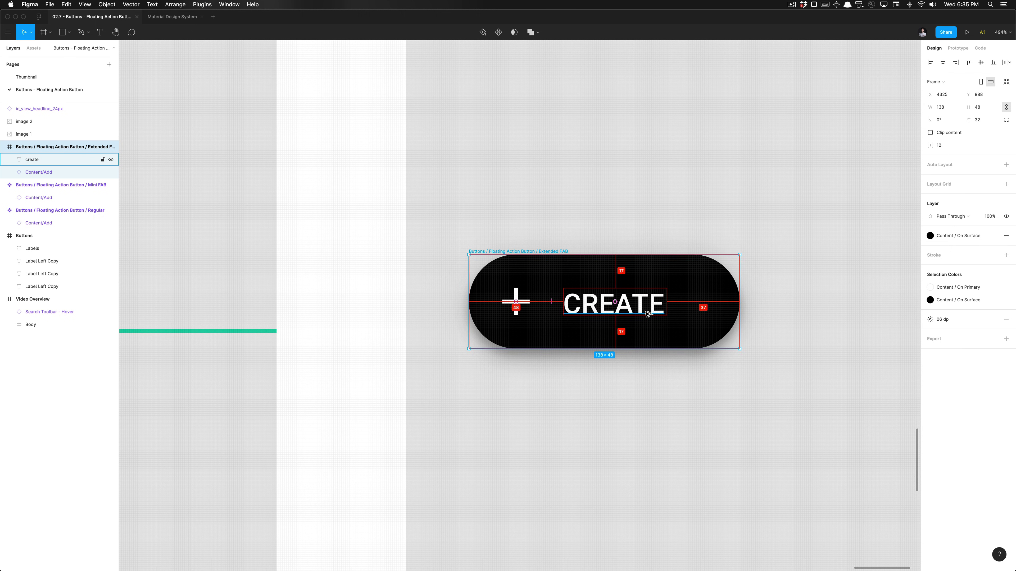
drag(738, 307, 708, 307)
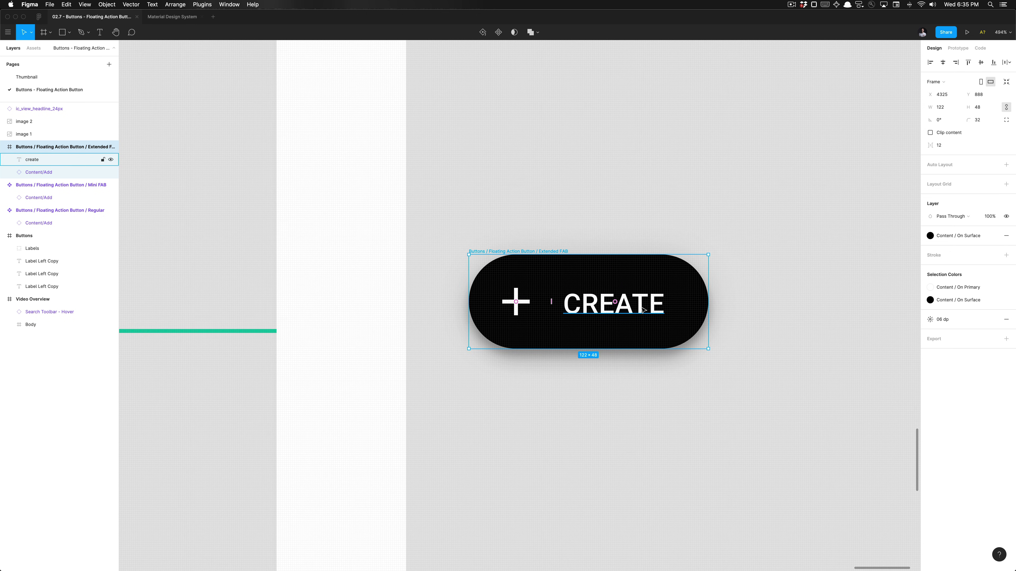
scroll(694, 313, up, 5)
drag(742, 287, 734, 287)
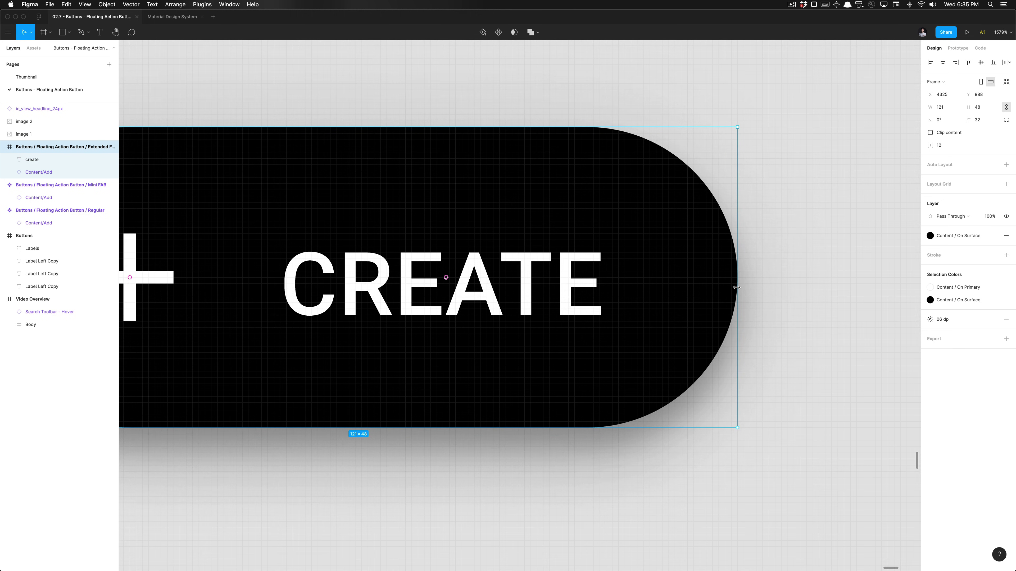
scroll(735, 287, down, 5)
scroll(676, 288, down, 5)
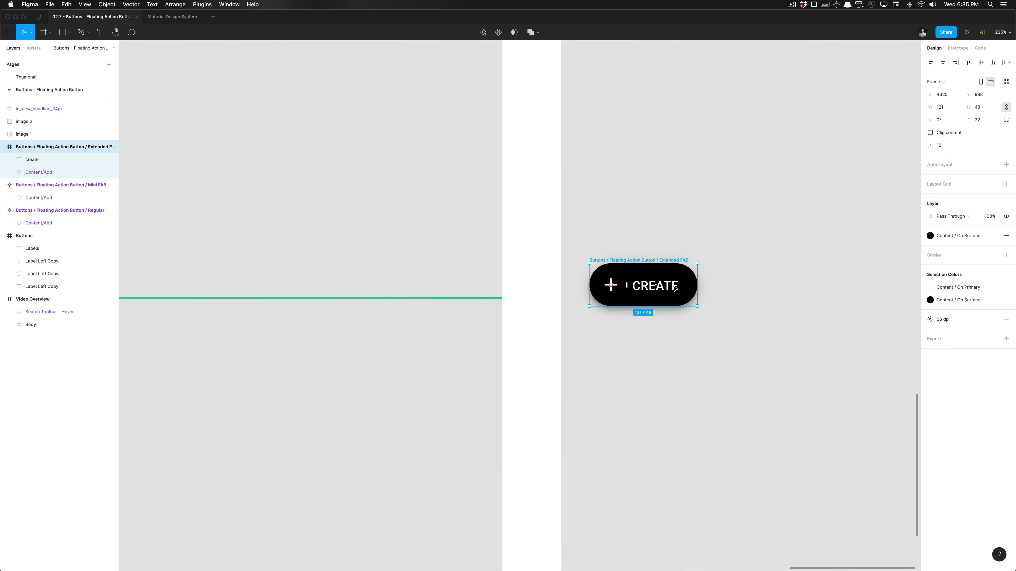
click(662, 345)
scroll(663, 345, down, 5)
scroll(663, 345, up, 2)
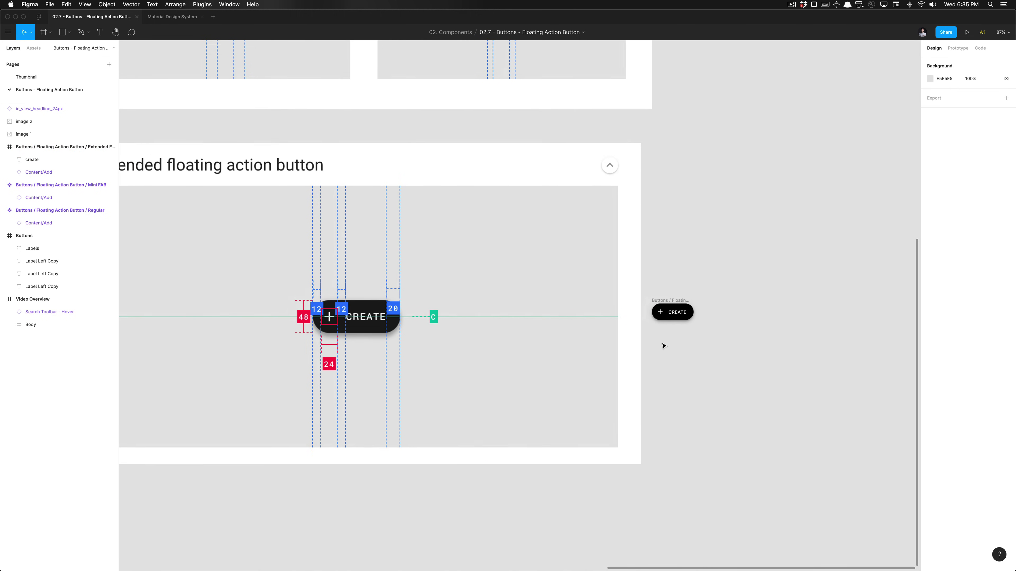
scroll(662, 345, down, 3)
scroll(662, 345, up, 4)
scroll(663, 345, left, 3)
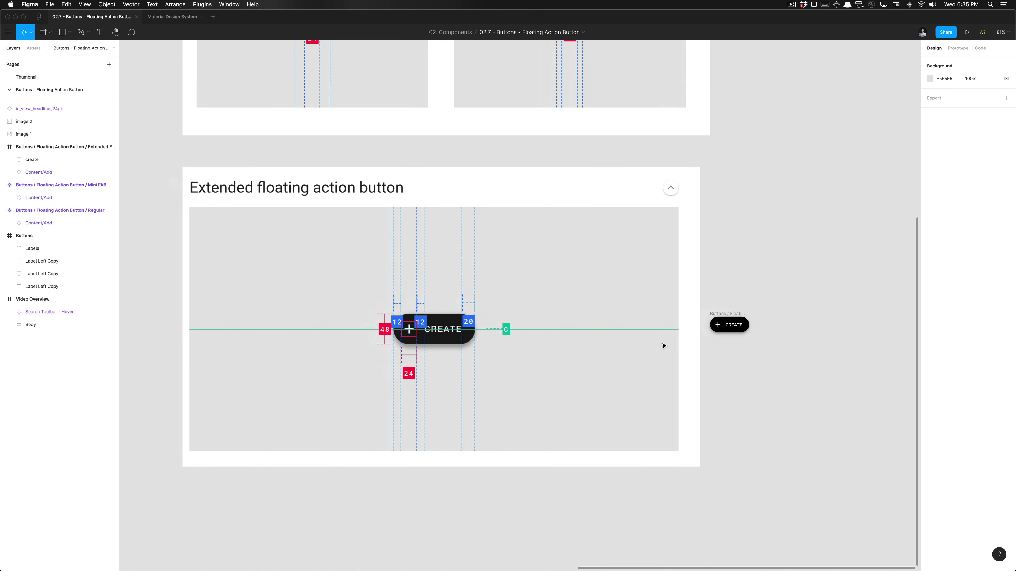
scroll(638, 361, up, 2)
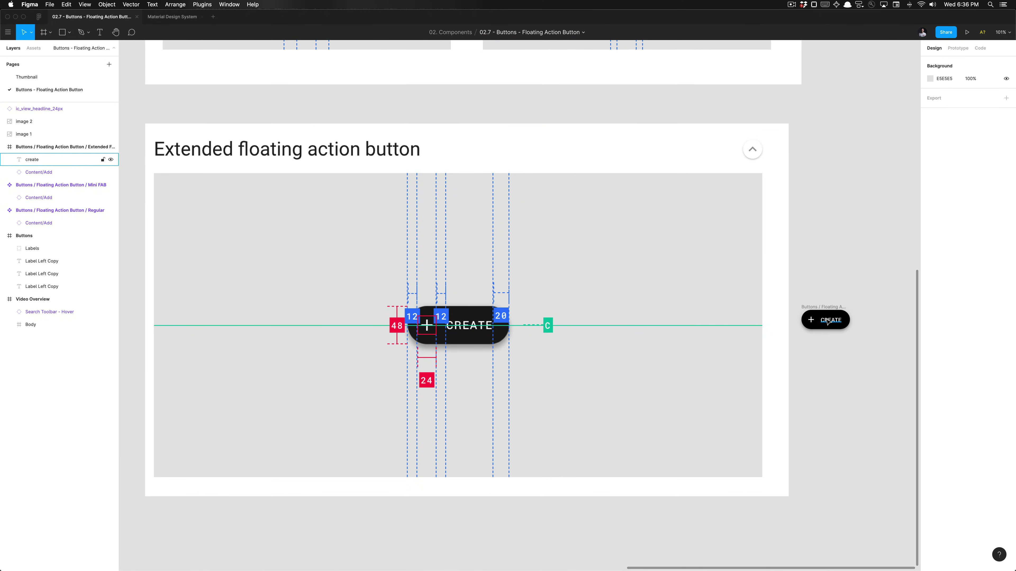
Place the Extended FAB over the spec image and bring it to the front.
drag(826, 315, 546, 317)
key(super+alt+bracketright)
scroll(547, 317, up, 2)
scroll(547, 317, left, 2)
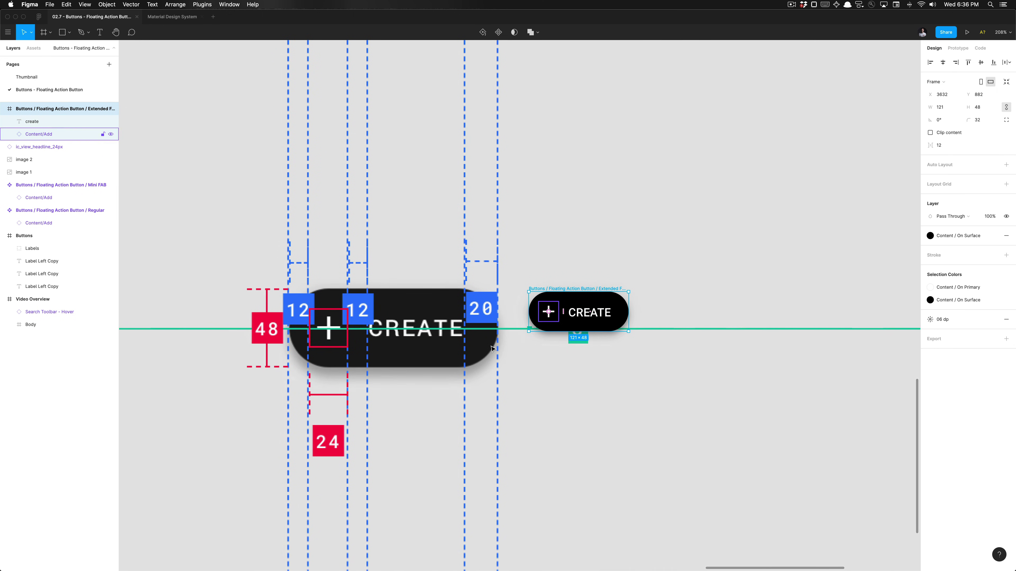
Measure the plus icon's distances to the frame edges and inspect the CREATE label.
click(548, 311)
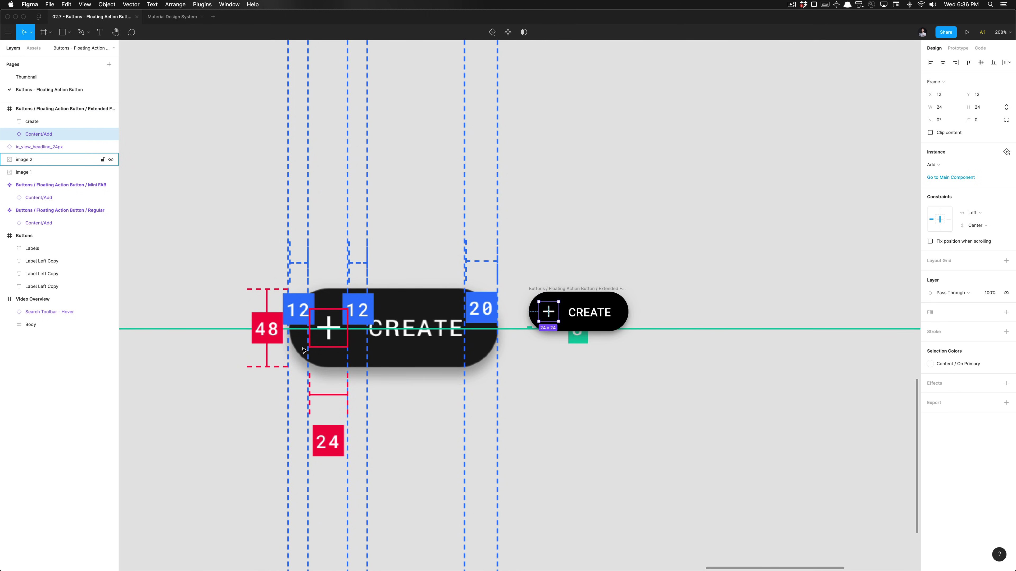
key(alt)
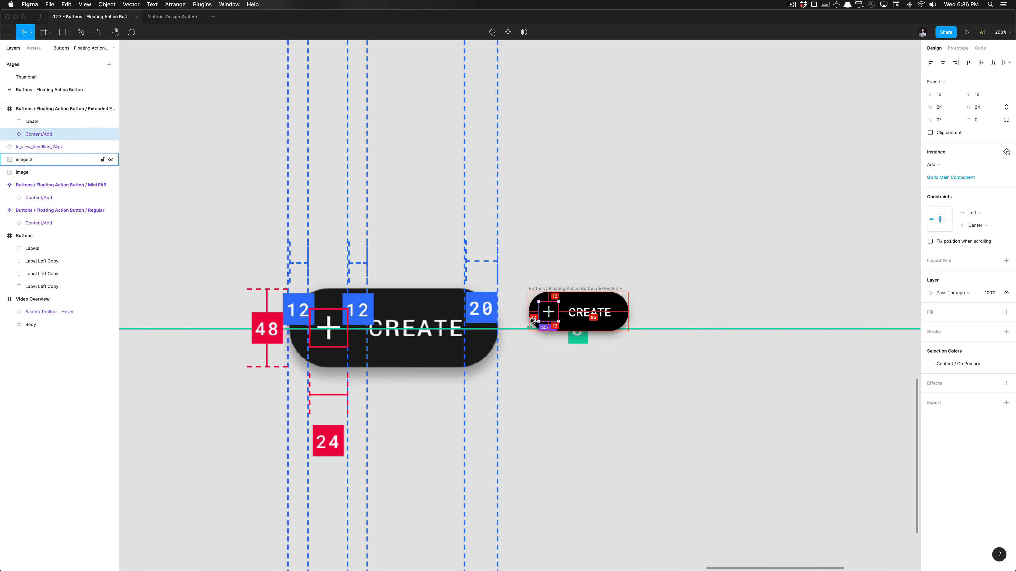
scroll(529, 320, up, 5)
scroll(530, 320, down, 4)
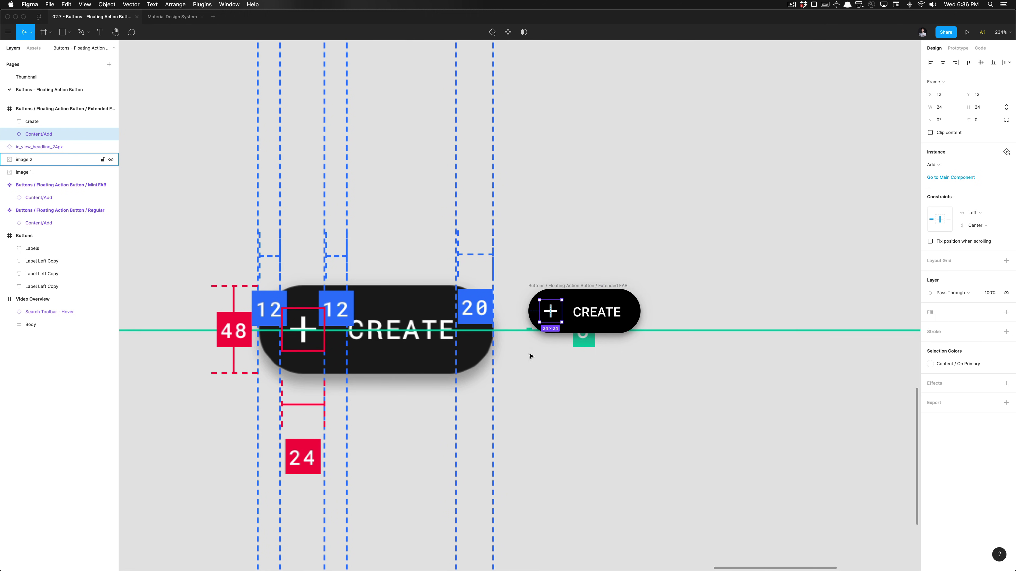
click(596, 312)
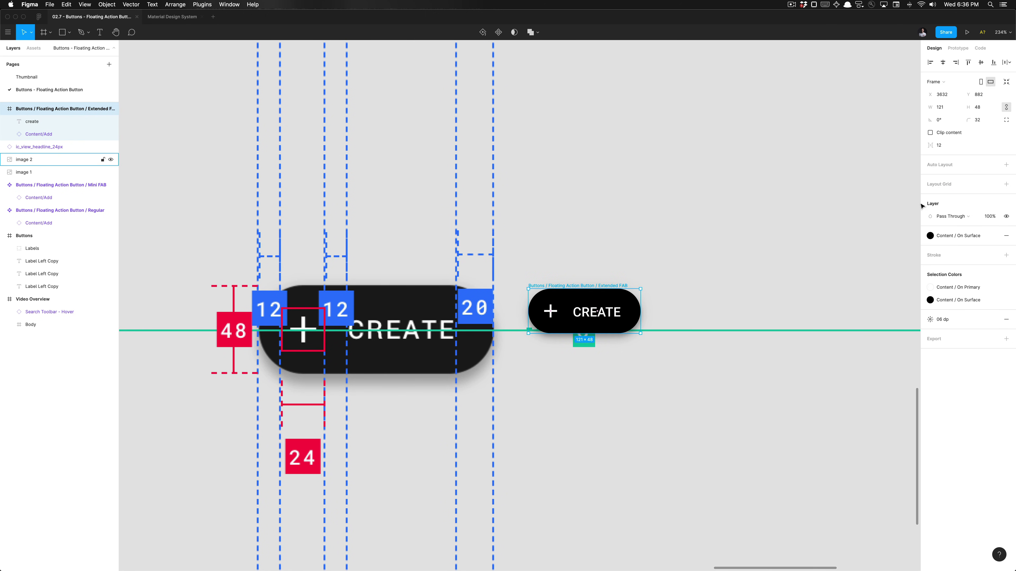
click(592, 313)
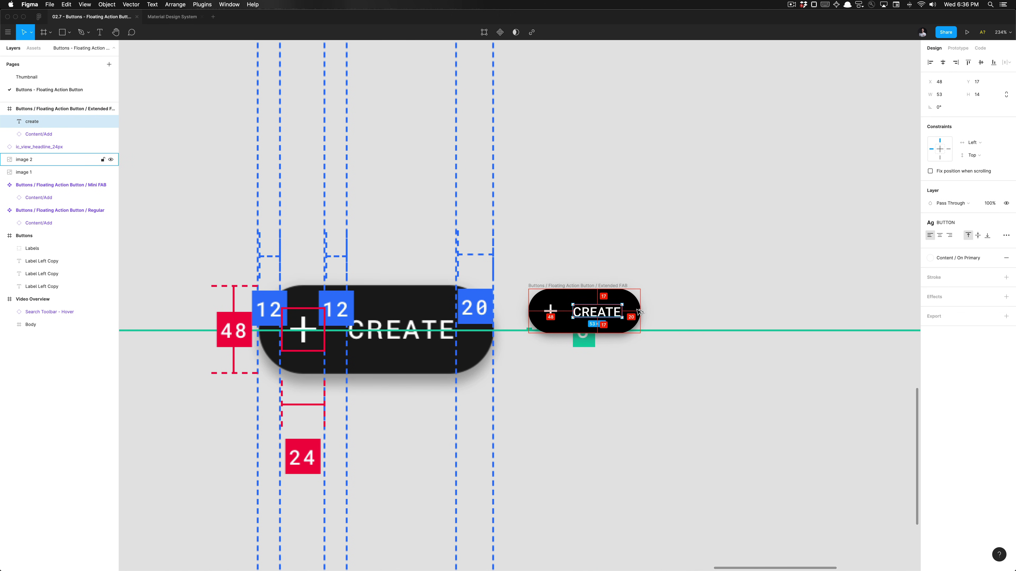
scroll(638, 312, down, 5)
scroll(628, 307, down, 3)
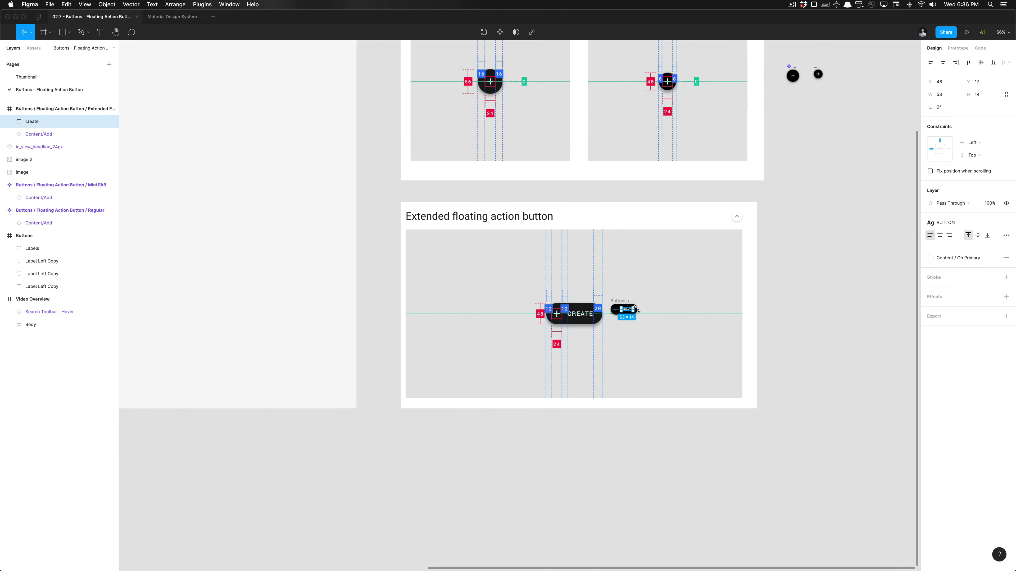
Move the Extended FAB back onto open canvas at X 4483, Y 817 and rename its layer.
key(Escape)
drag(627, 305, 814, 246)
scroll(796, 250, right, 3)
scroll(760, 254, up, 3)
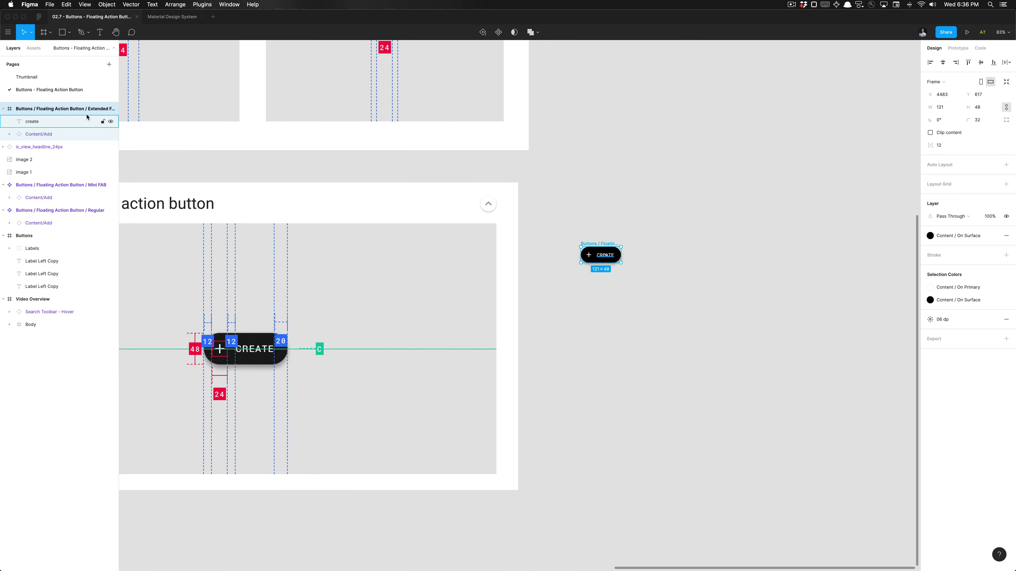
key(super+r)
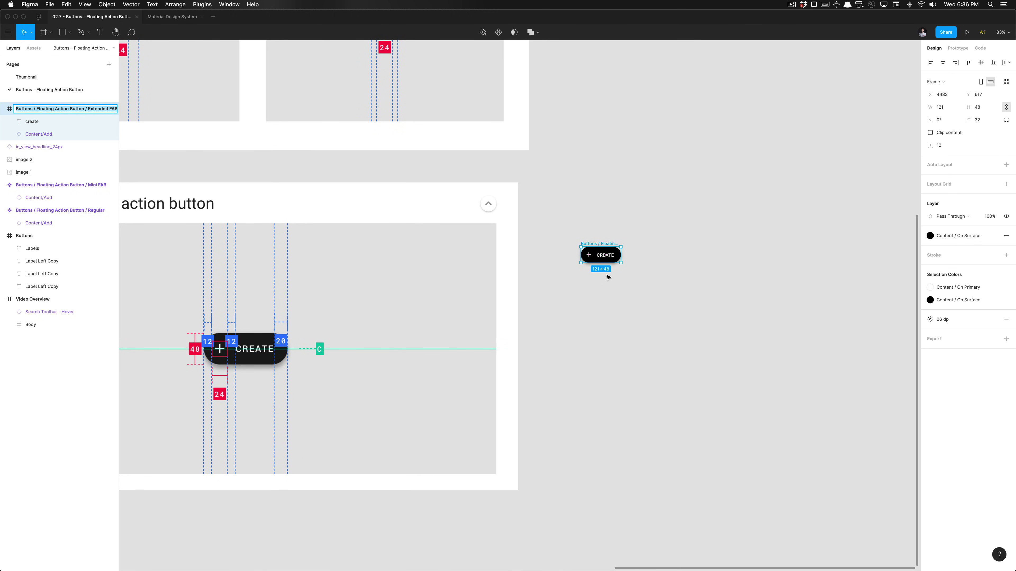
key(Right)
key(Return)
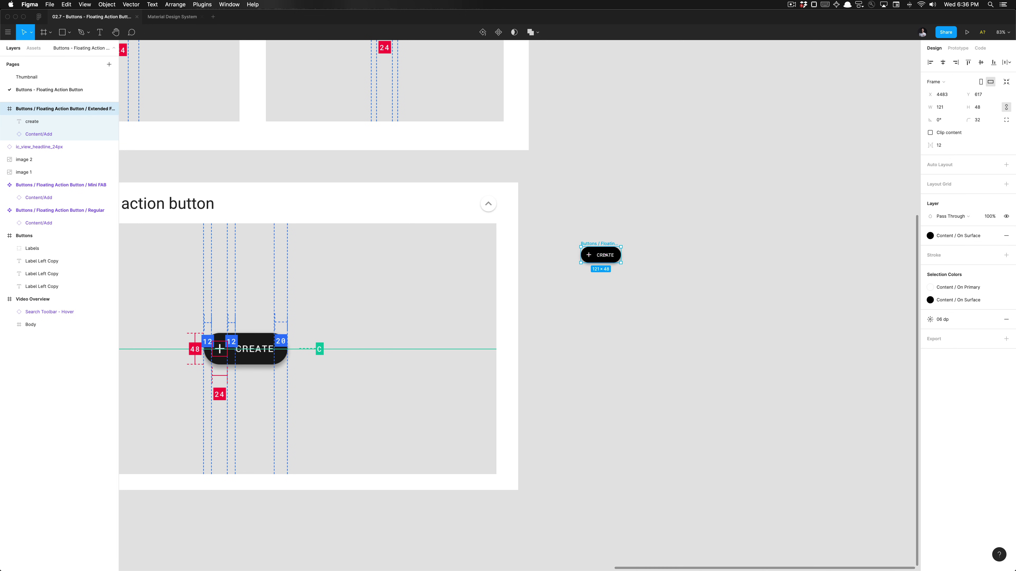
key(super+alt+k)
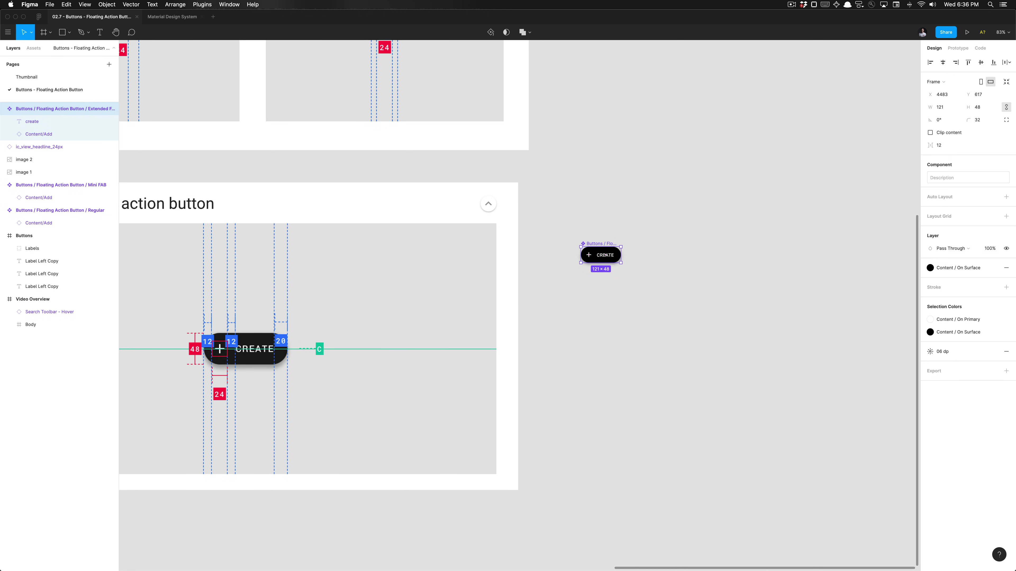
click(601, 298)
scroll(600, 260, up, 5)
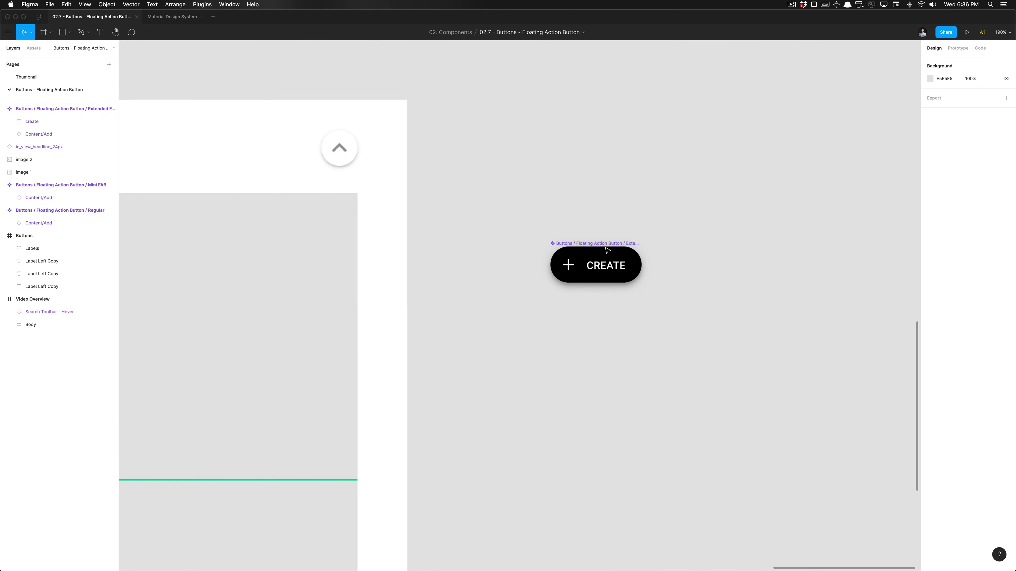
double_click(601, 267)
double_click(601, 267)
text(asdasd)
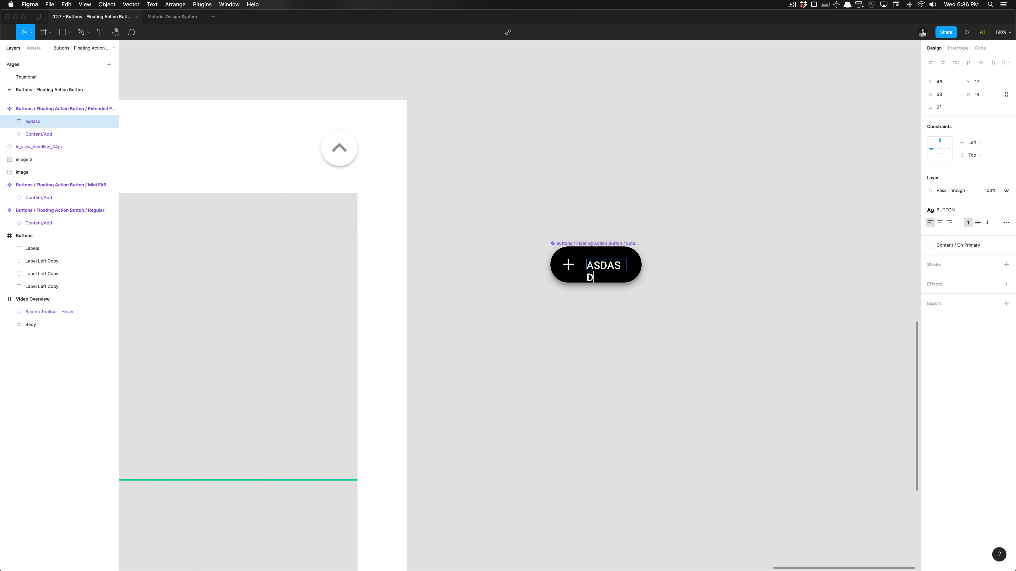
text(asdasd)
key(super+z)
key(Escape)
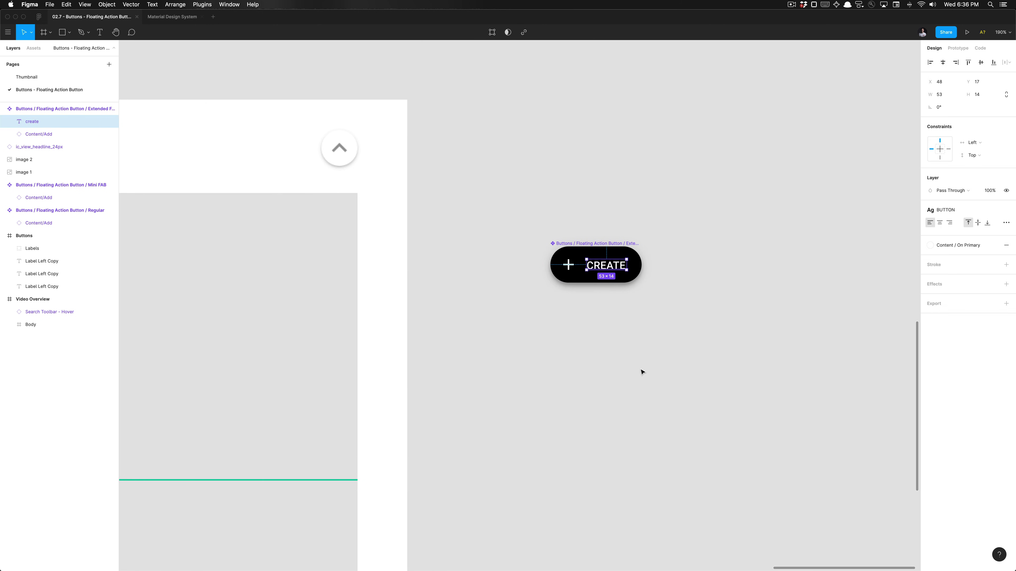
click(599, 244)
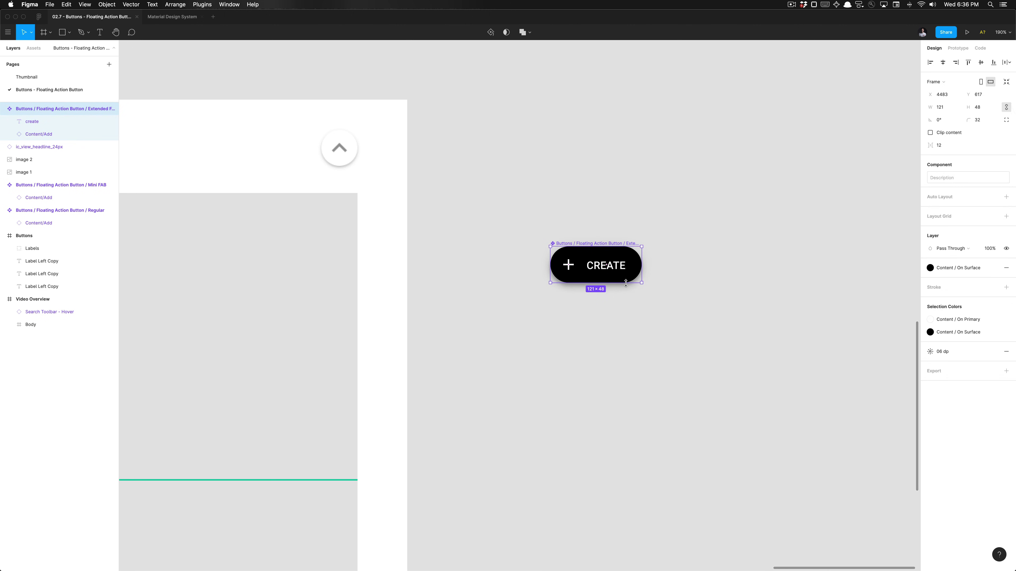
click(638, 360)
click(613, 272)
double_click(618, 268)
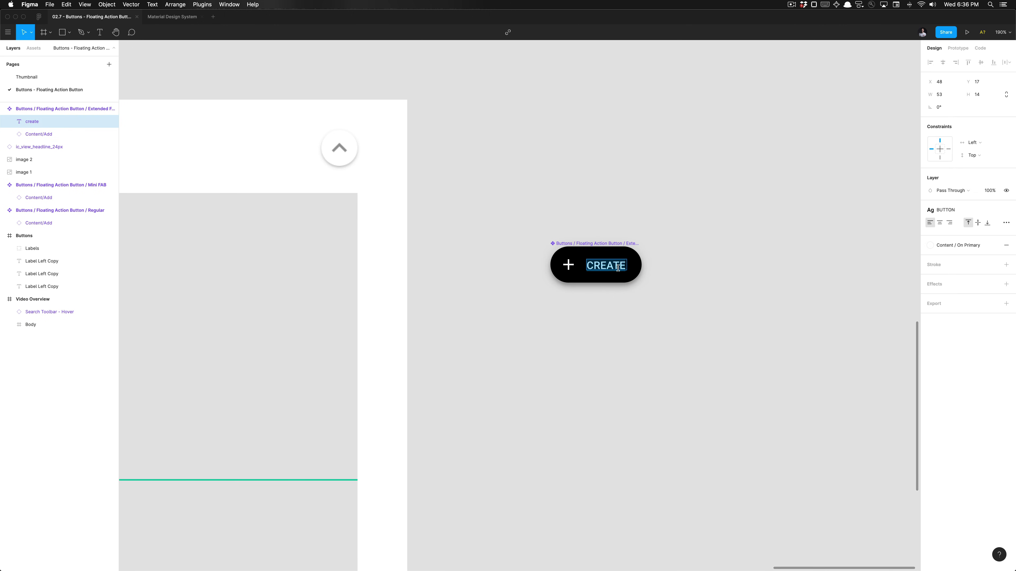
click(618, 268)
key(Escape)
key(Escape)
double_click(618, 267)
key(Escape)
scroll(640, 266, up, 3)
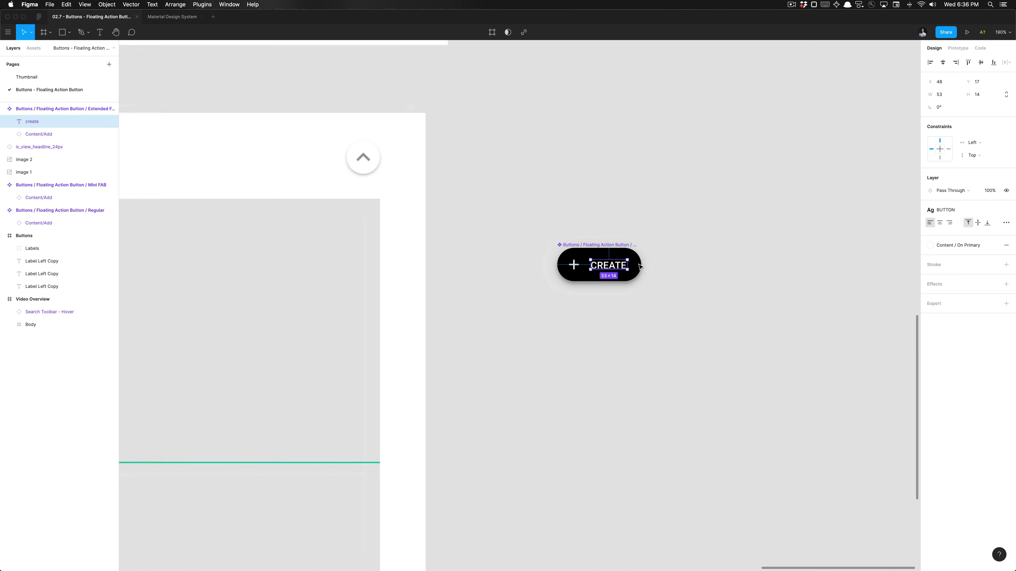
click(571, 313)
scroll(571, 313, up, 3)
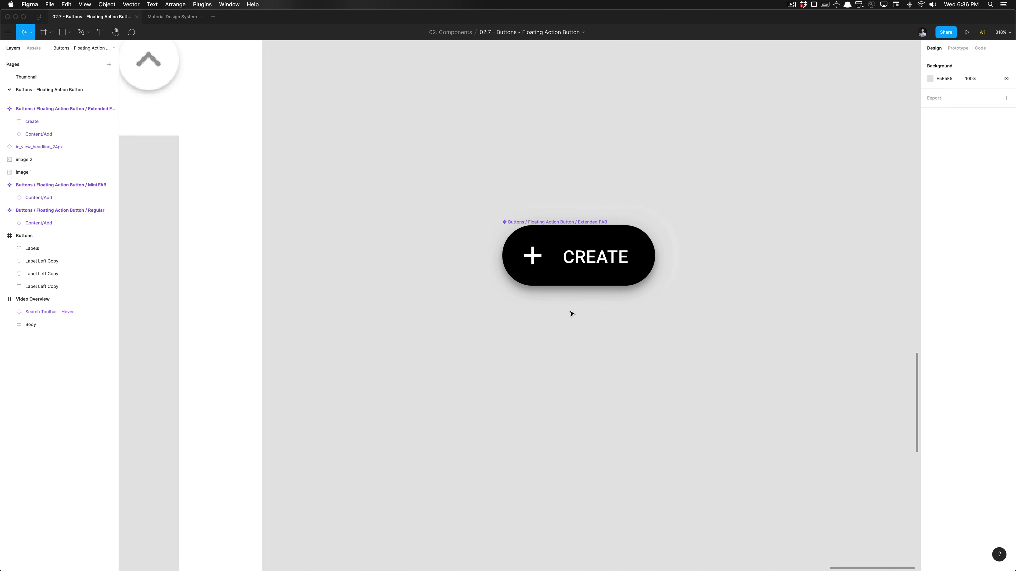
click(499, 283)
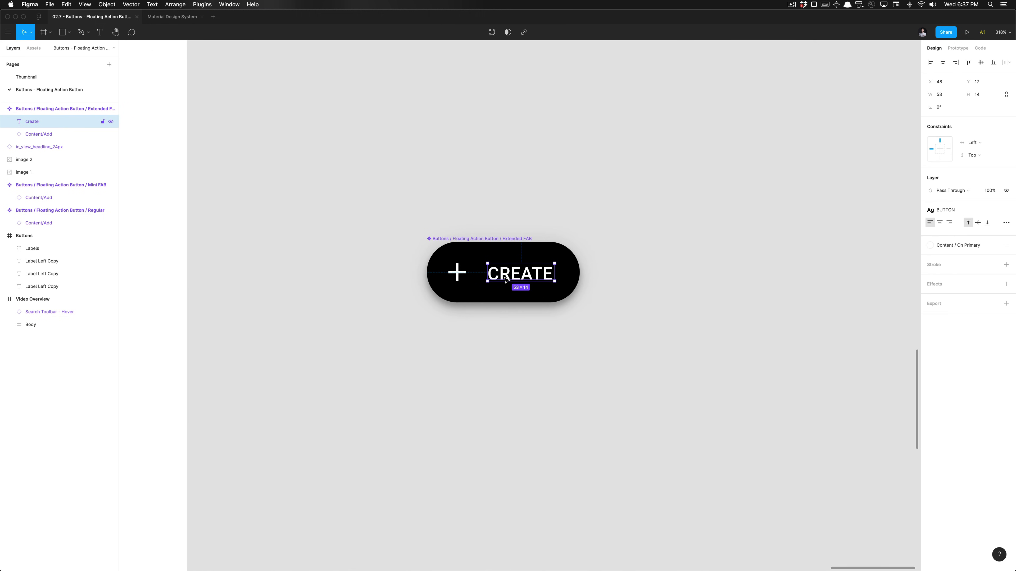
click(513, 329)
scroll(513, 329, down, 5)
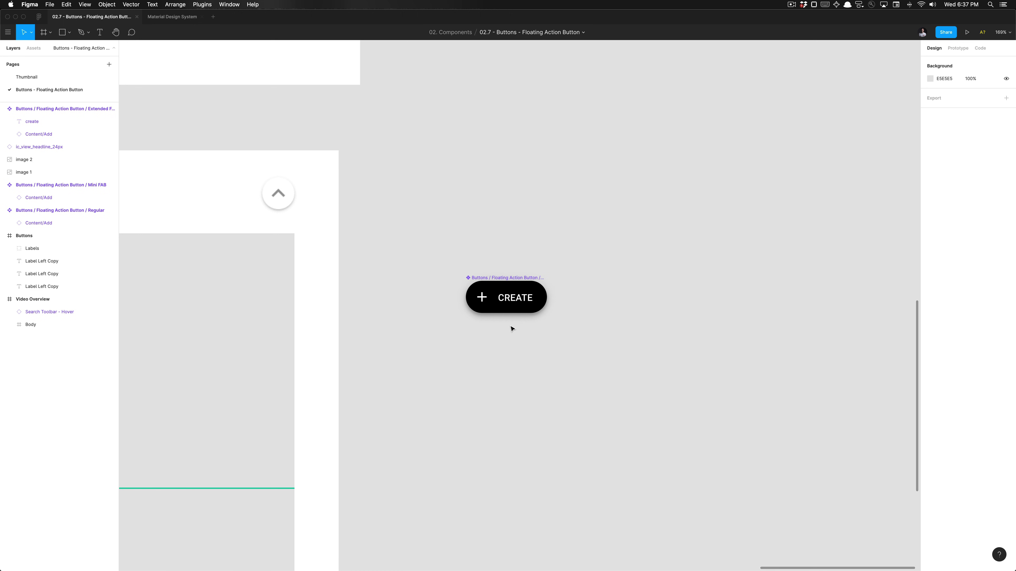
drag(447, 255, 568, 352)
click(568, 354)
click(505, 279)
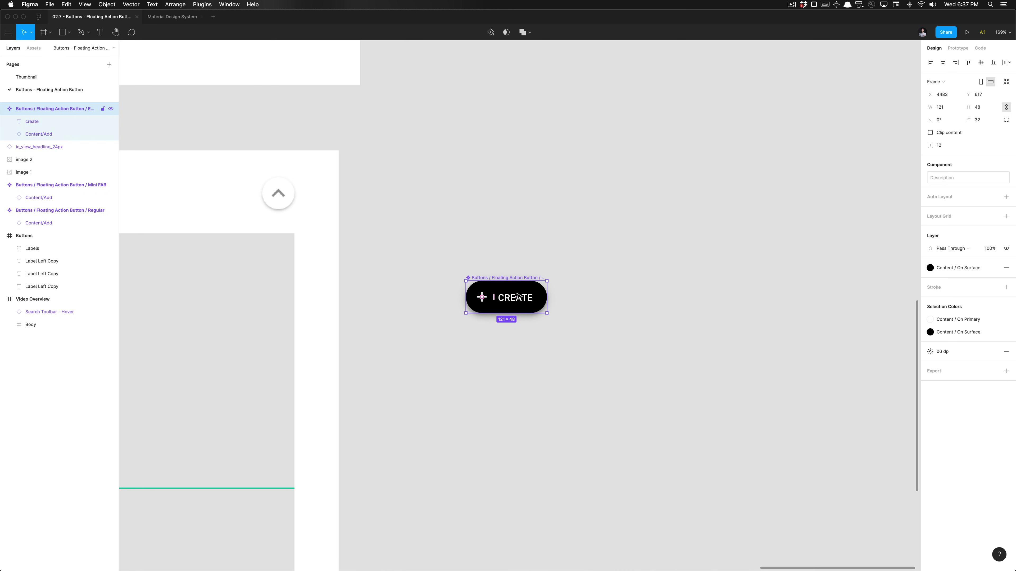
Set the CREATE text's constraints to Left & Right horizontally and Center vertically.
click(564, 310)
scroll(507, 296, down, 5)
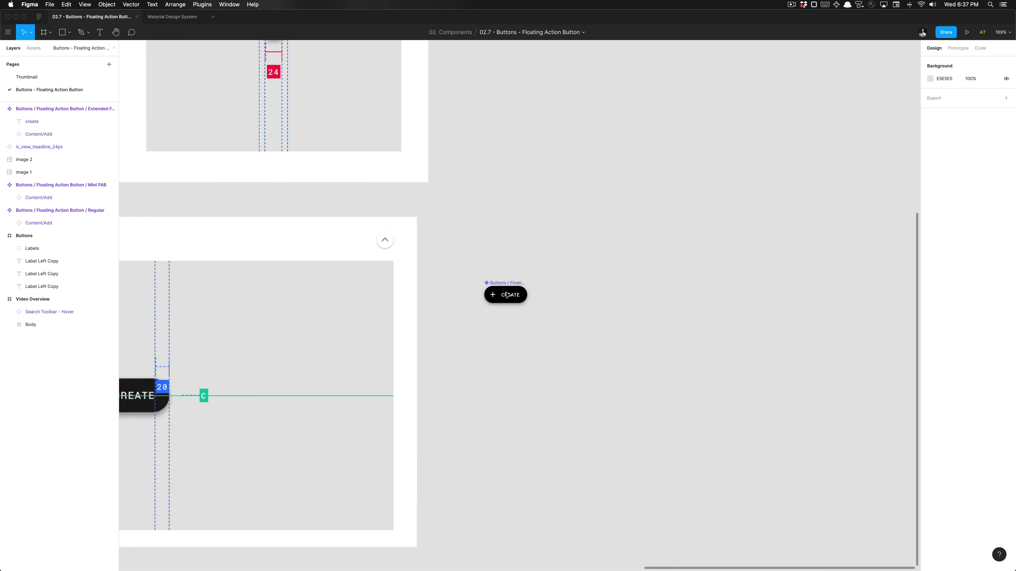
scroll(505, 293, down, 4)
scroll(493, 285, up, 3)
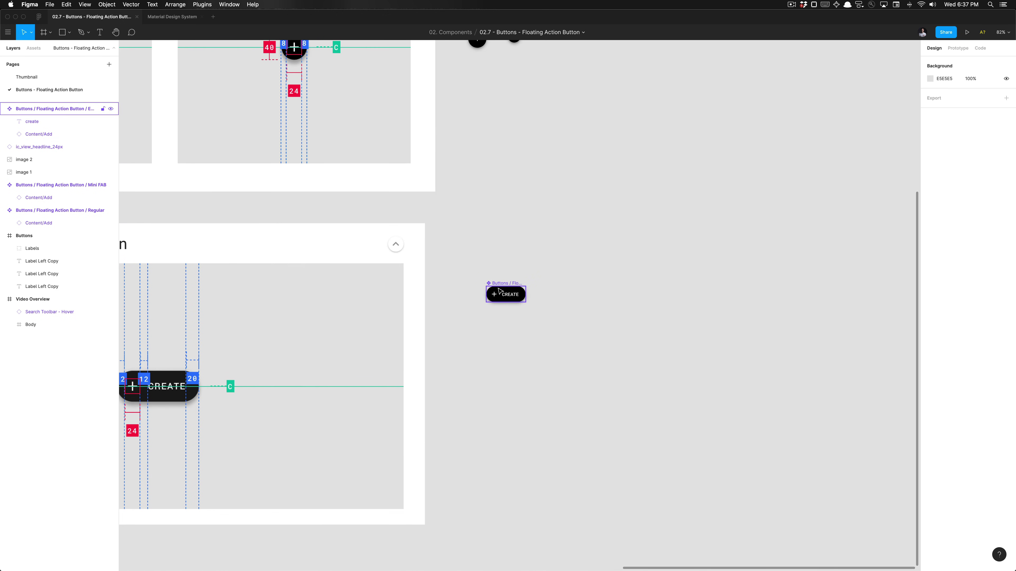
drag(492, 283, 556, 328)
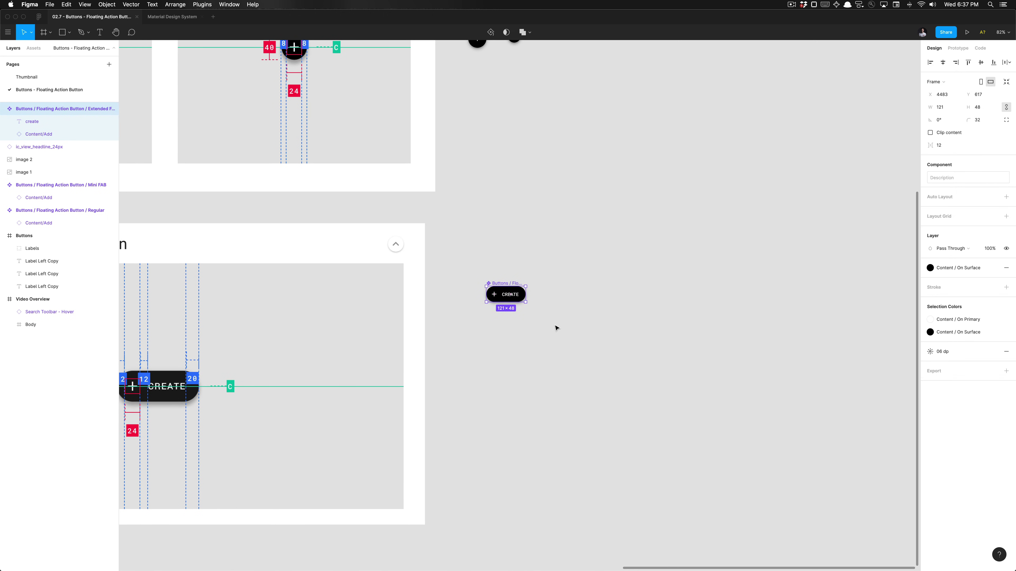
scroll(556, 326, up, 5)
double_click(489, 275)
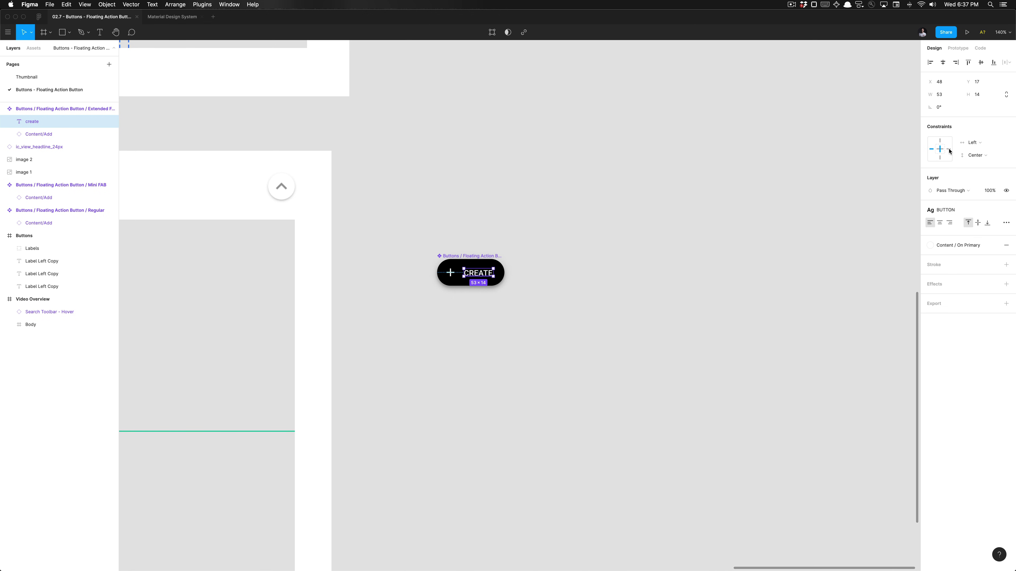
shift+click(949, 150)
Recheck the CREATE label's distances to the button edges, then select the small Extended FAB instance.
click(576, 257)
double_click(482, 276)
key(alt)
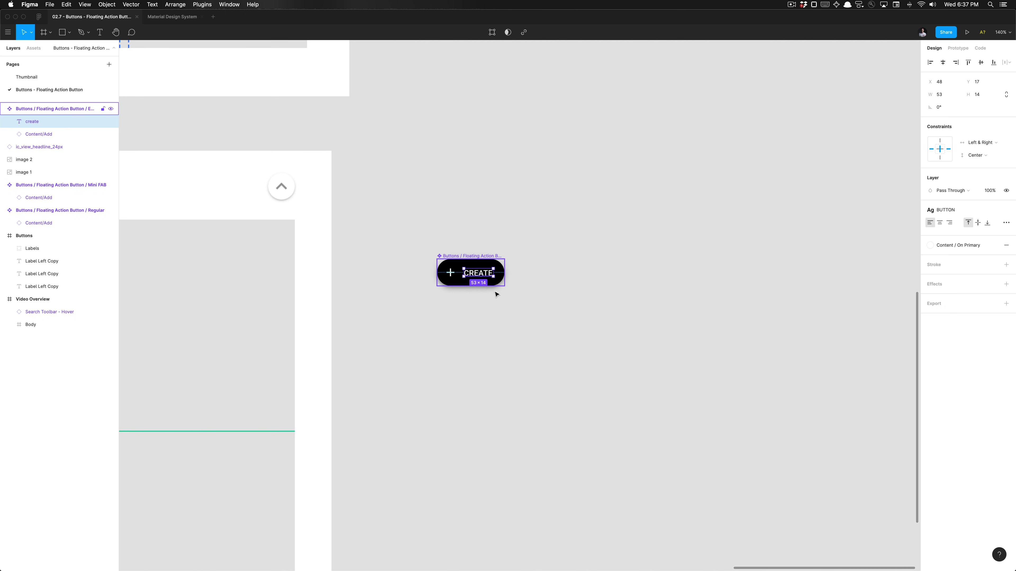
click(495, 294)
scroll(484, 286, down, 10)
scroll(470, 276, up, 3)
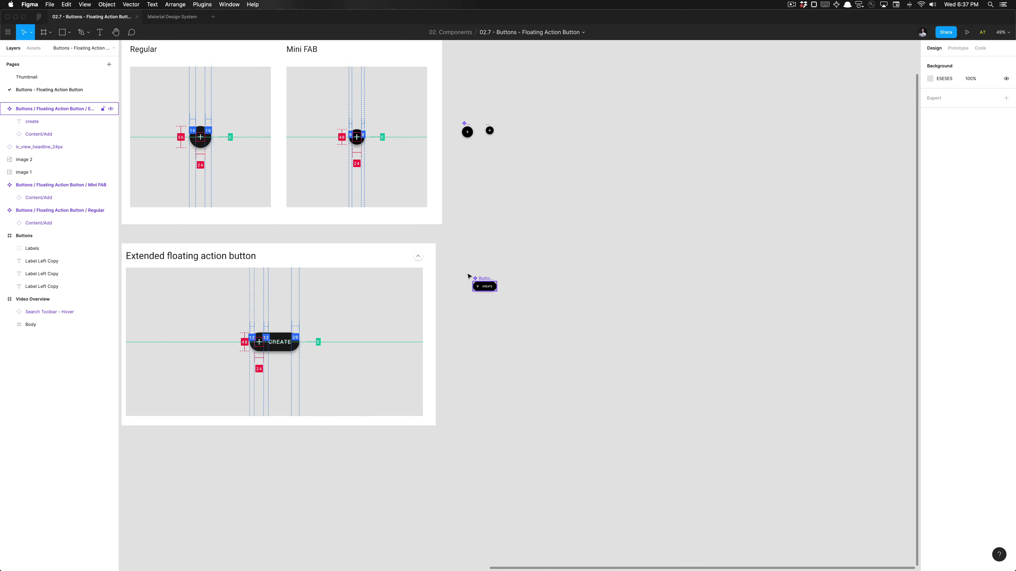
drag(463, 267, 515, 317)
scroll(514, 316, left, 5)
Move the three small FAB instances together into the Buttons documentation frame.
click(673, 348)
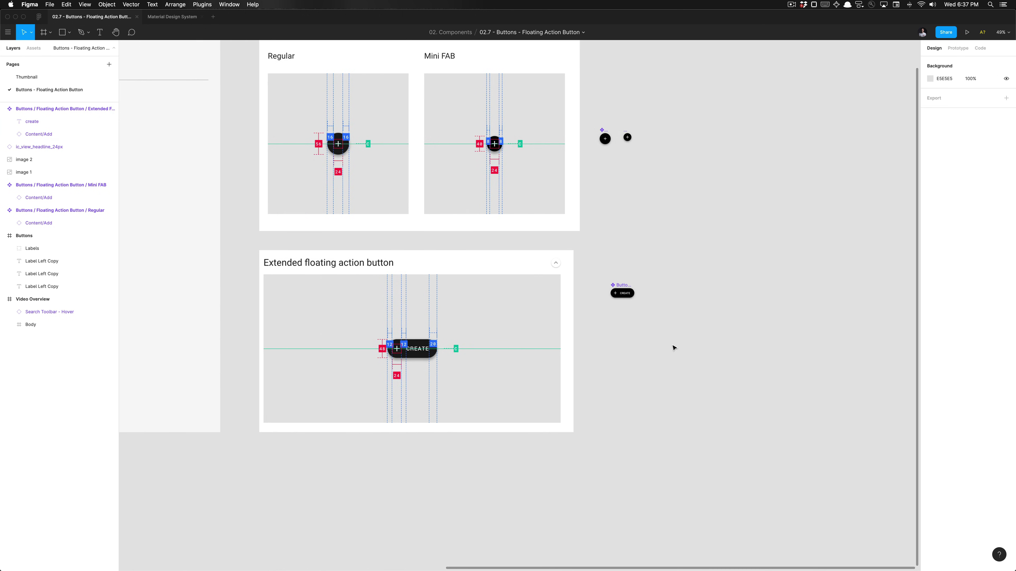
drag(673, 348, 588, 260)
click(588, 260)
scroll(588, 260, down, 5)
scroll(640, 234, up, 2)
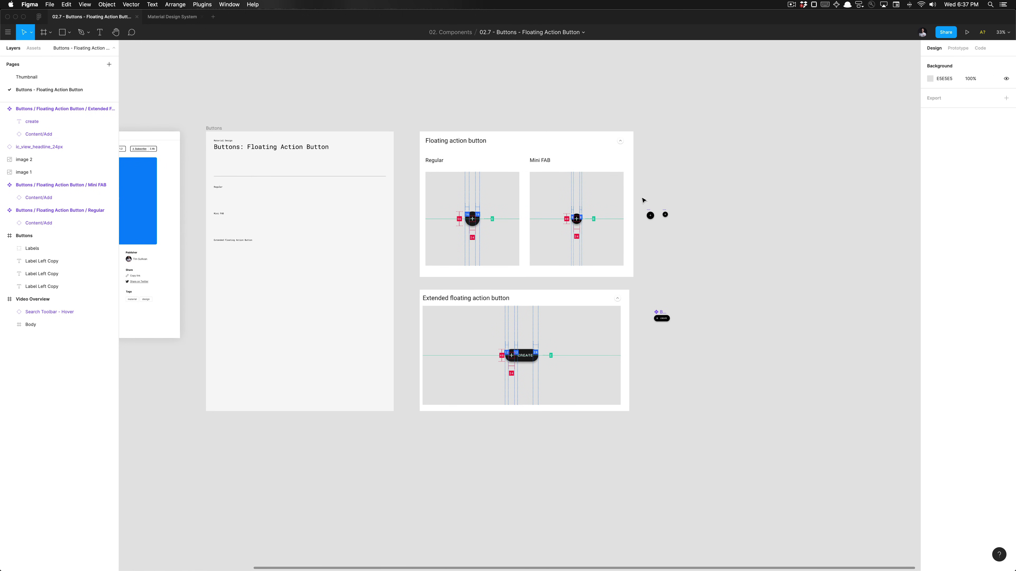
drag(642, 200, 741, 407)
drag(658, 252, 298, 254)
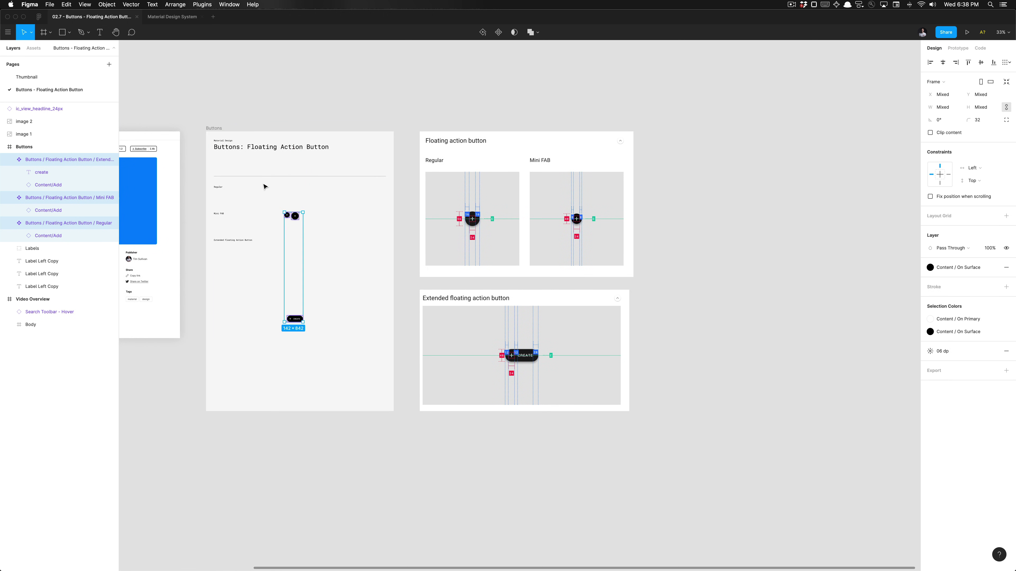
scroll(264, 187, up, 3)
scroll(265, 186, left, 2)
scroll(314, 217, left, 2)
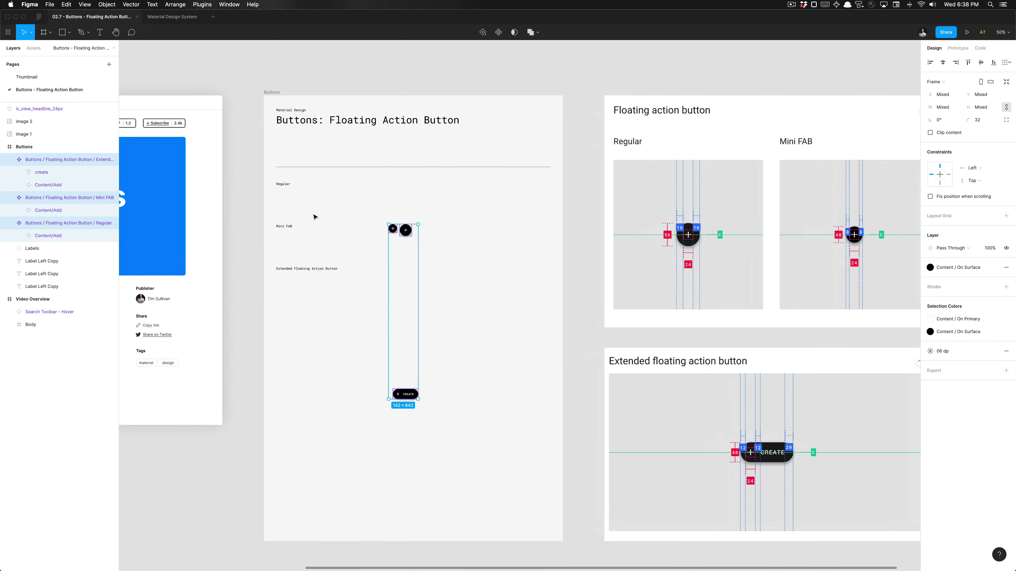
scroll(314, 217, up, 1)
Position the Regular FAB directly beneath the Regular label.
click(453, 236)
click(408, 231)
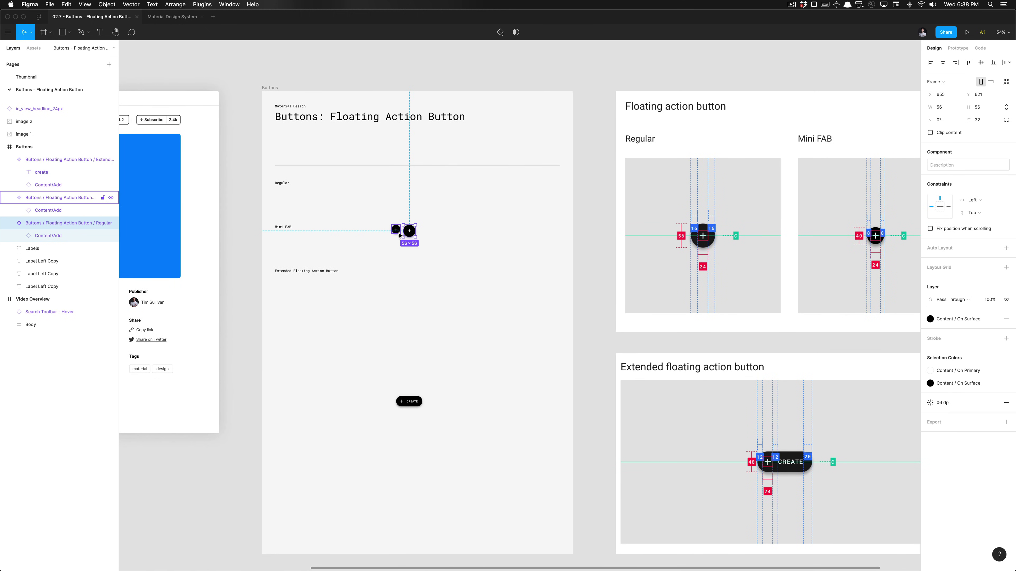
drag(397, 232, 339, 239)
click(409, 232)
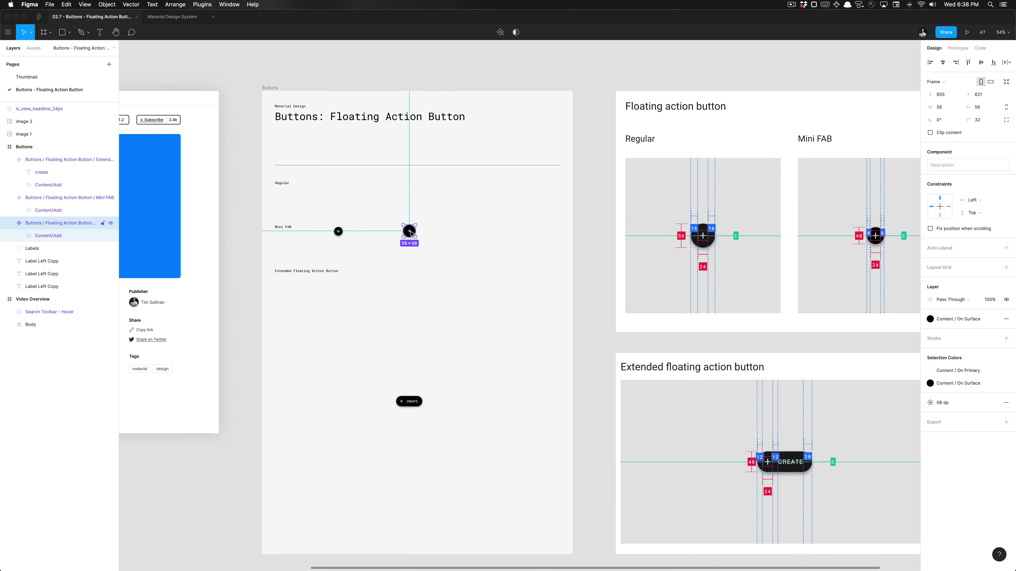
drag(411, 232, 290, 166)
scroll(281, 186, up, 5)
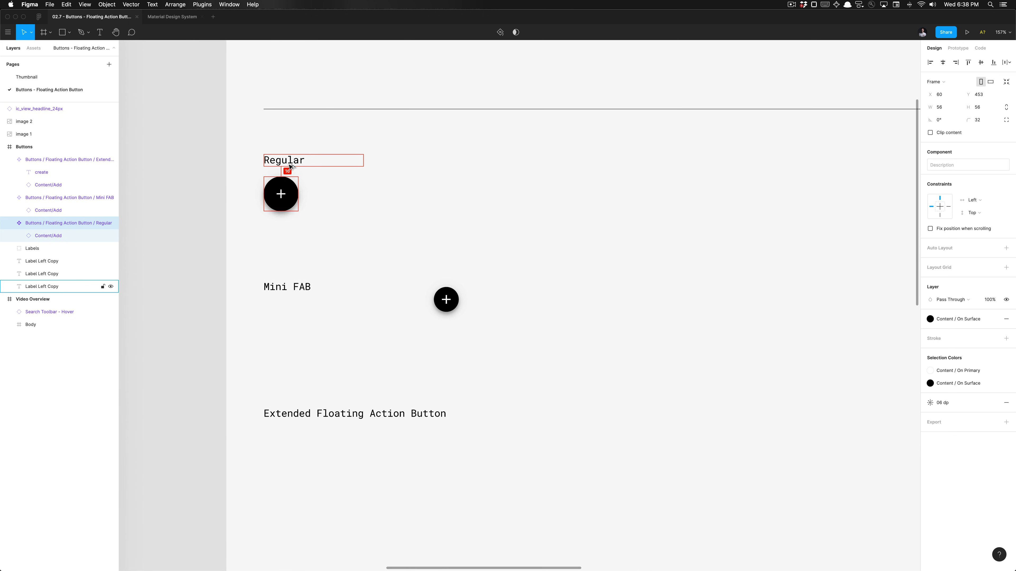
Raise the Mini FAB label closer to the Regular FAB.
drag(292, 296, 290, 291)
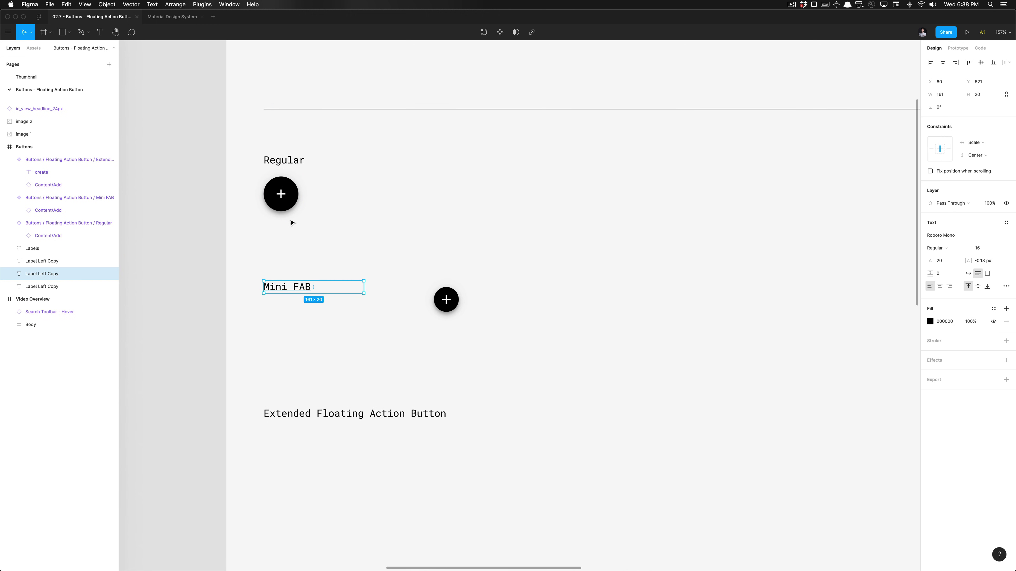
key(shift+Up)
key(shift+Up)
key(shift+Up)
key(Up)
key(Up)
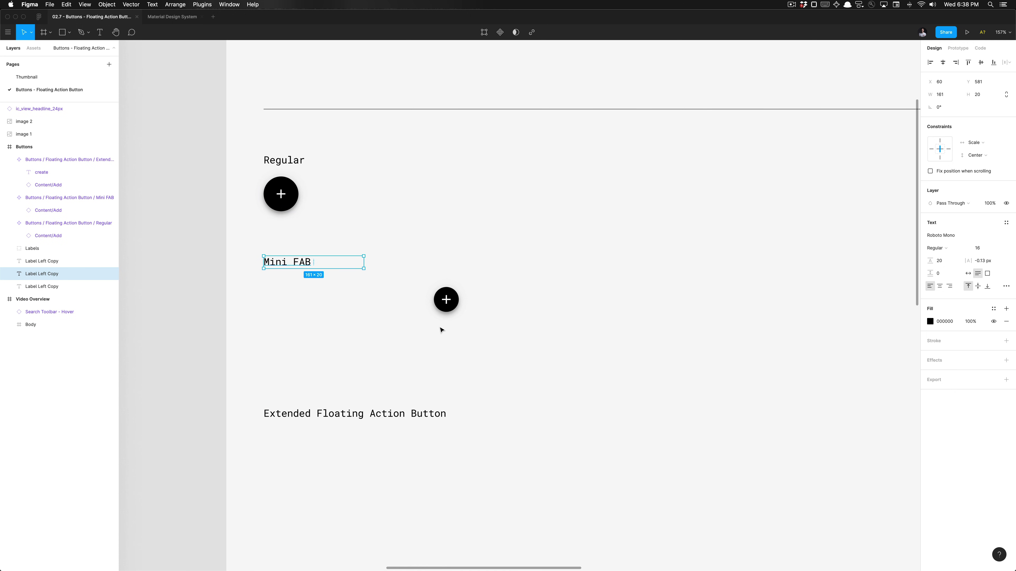
scroll(442, 331, down, 5)
Move the Mini FAB under its label, below the Regular FAB.
click(443, 319)
key(alt)
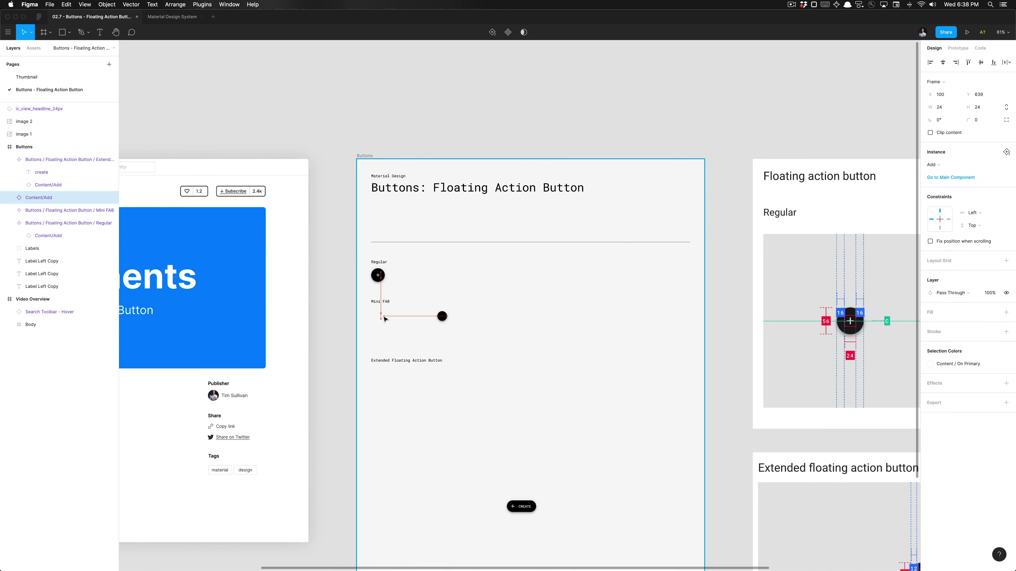
click(465, 327)
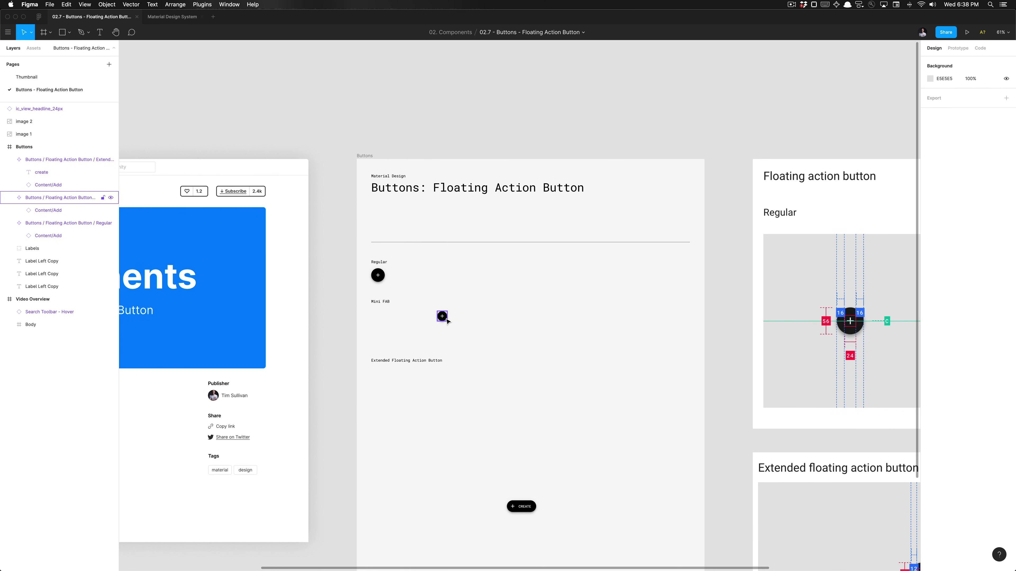
drag(446, 321, 380, 318)
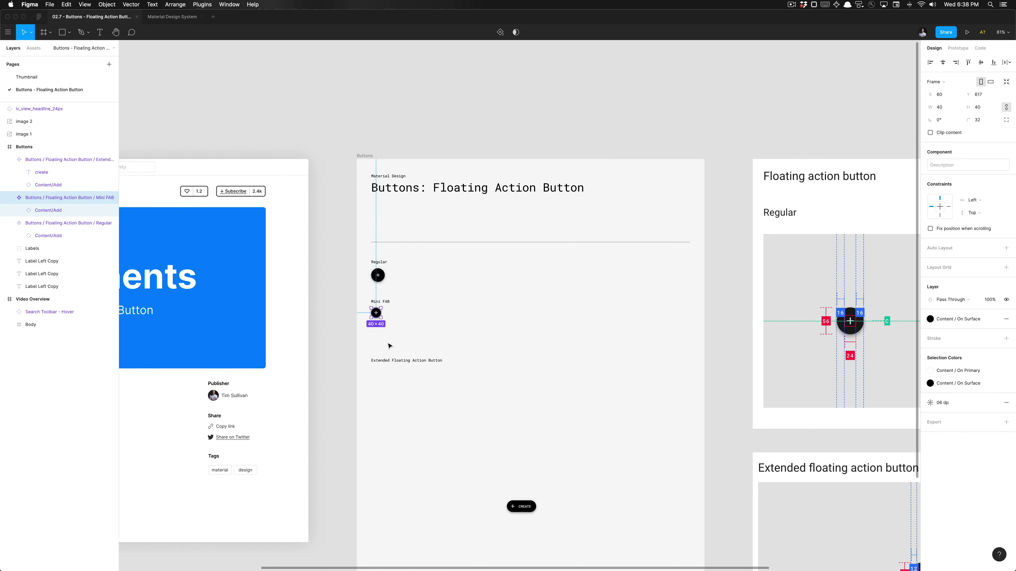
click(380, 301)
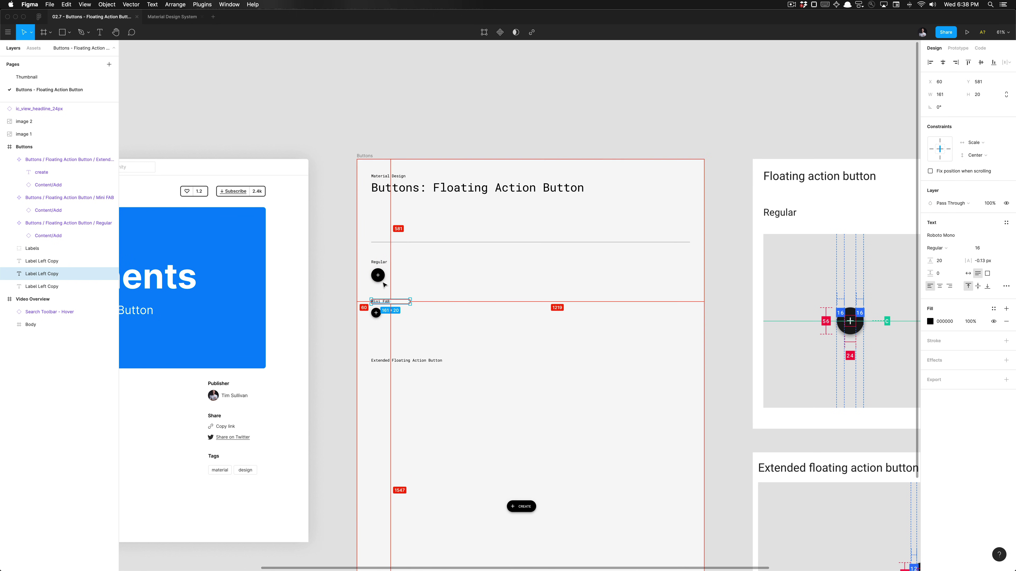
Move the Extended Floating Action Button label and the CREATE button up under Mini FAB.
click(429, 358)
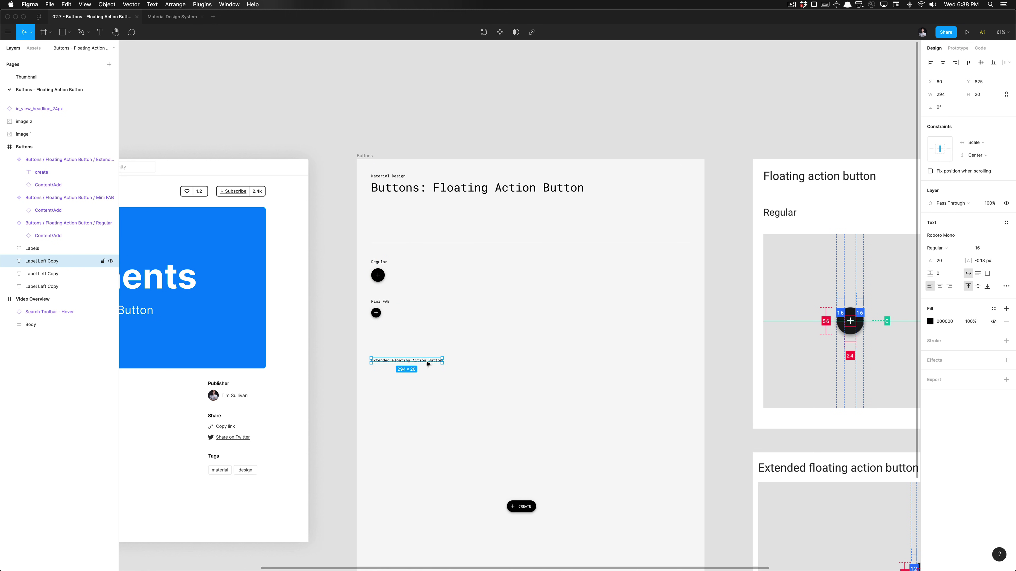
drag(427, 363, 430, 340)
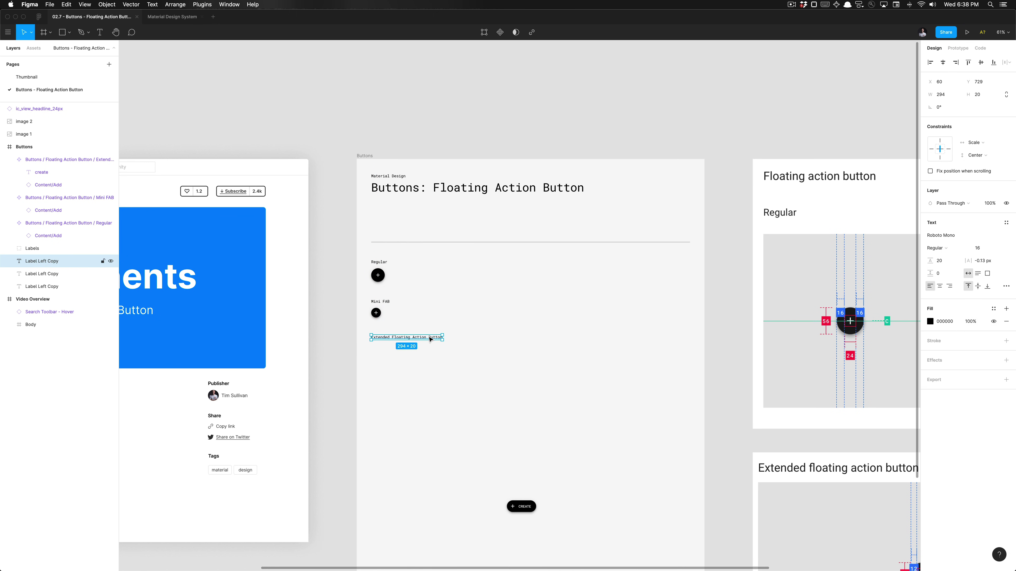
drag(521, 507, 394, 352)
click(406, 386)
Select the whole Buttons frame by its name.
scroll(406, 386, up, 2)
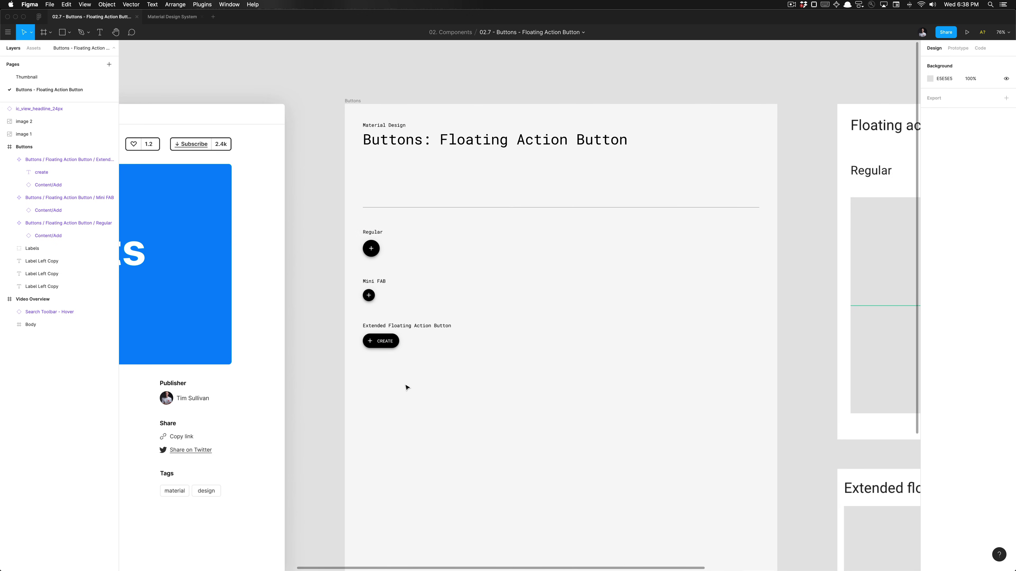
scroll(406, 387, up, 3)
scroll(406, 387, down, 5)
scroll(406, 387, right, 2)
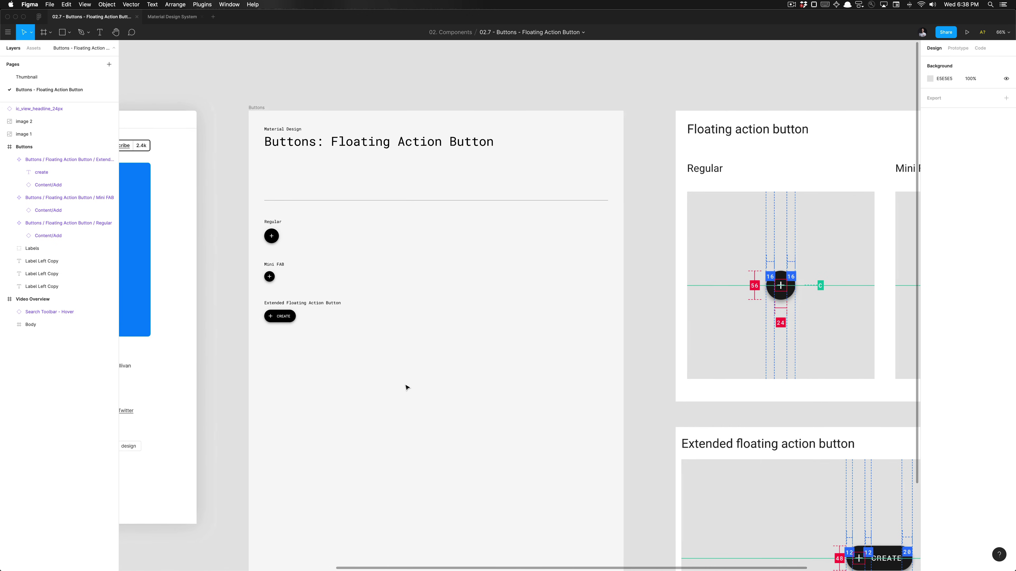
scroll(406, 387, down, 5)
click(293, 201)
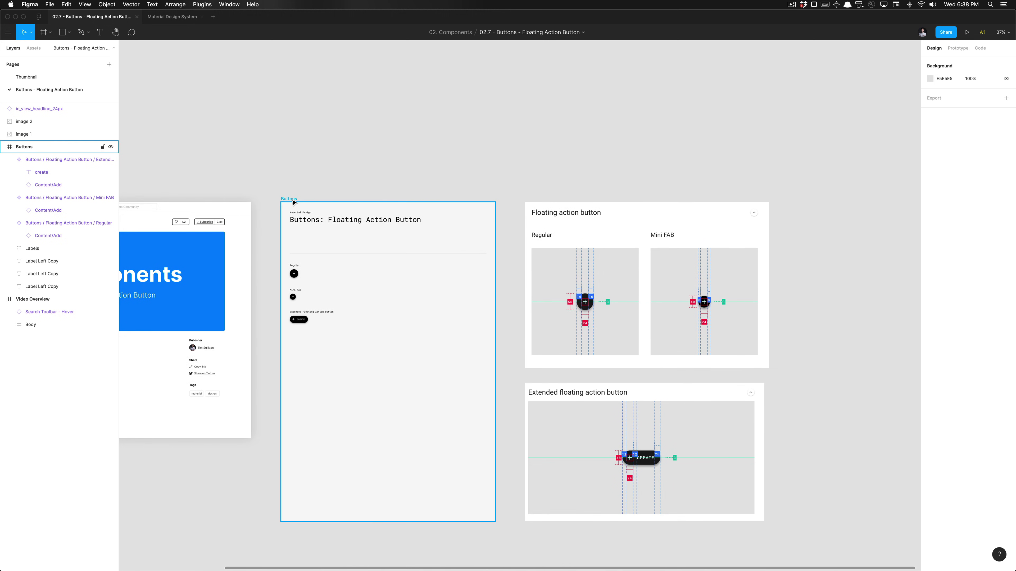
click(293, 202)
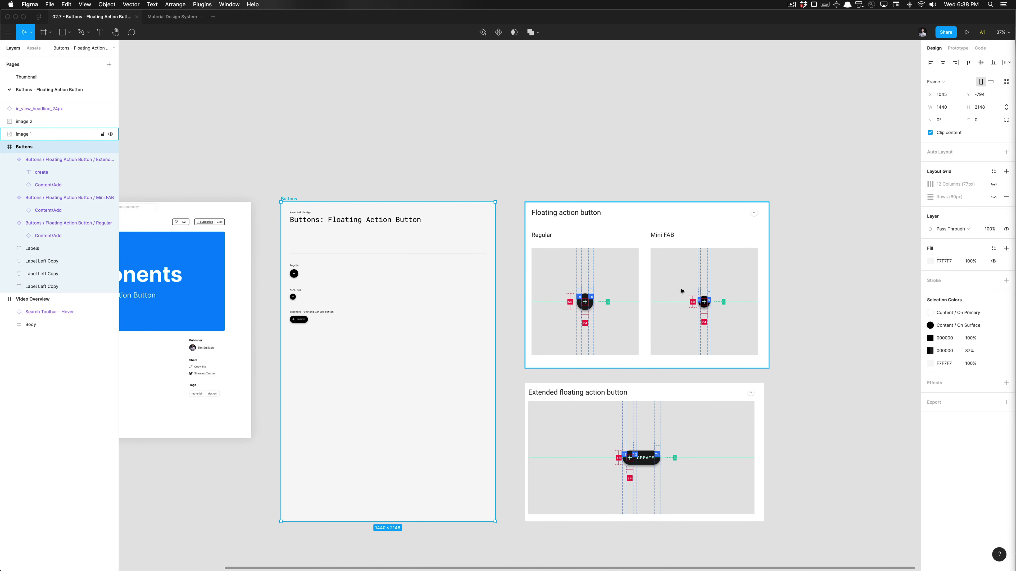
In Chrome, close the Elevation tab, review the FAB page's Specs, then return to Figma.
key(super+Tab)
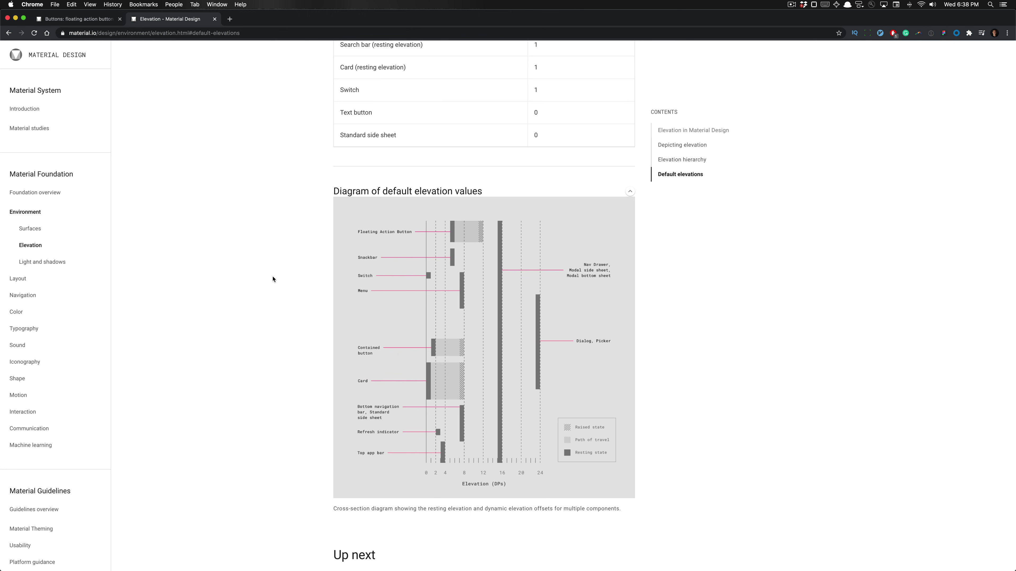
key(super+w)
key(super+Down)
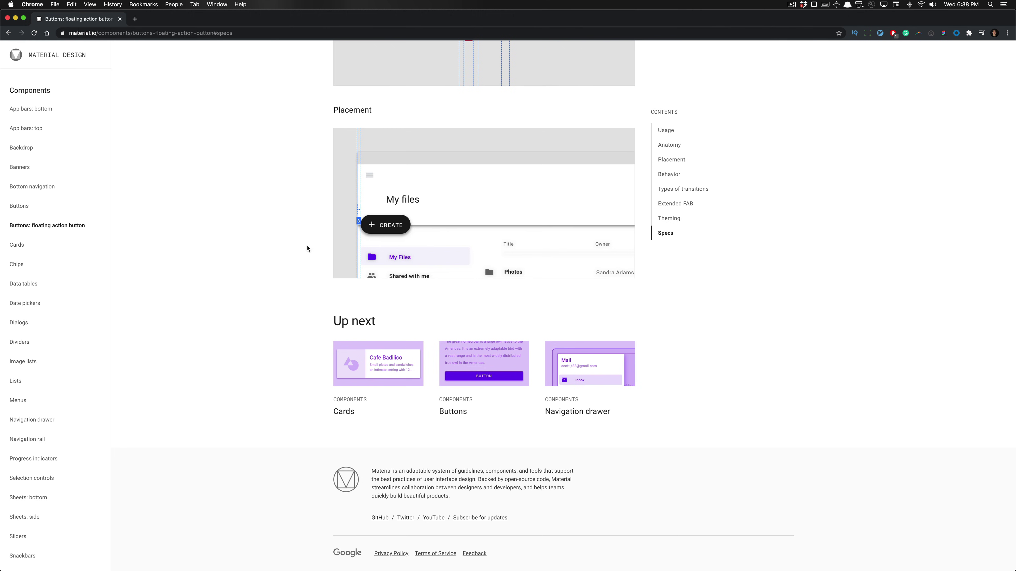
key(super+Up)
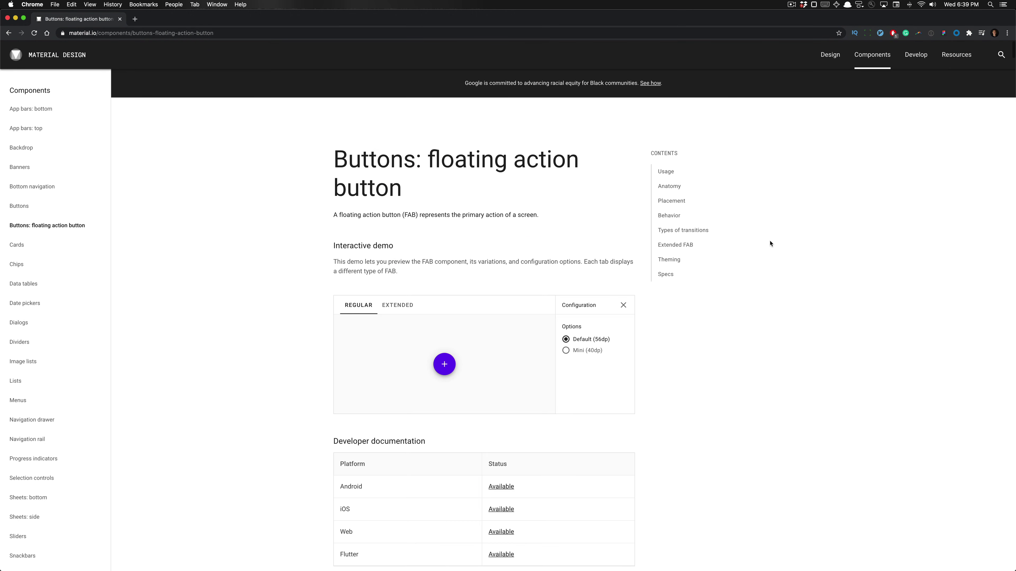
key(super+Tab)
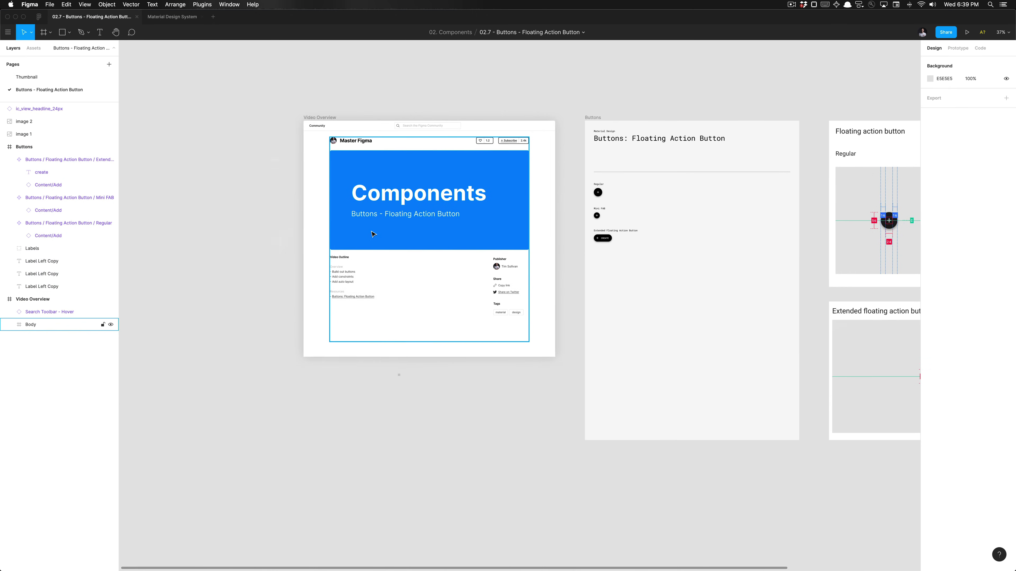
Check the Buttons: Floating Action Button outline link and zoom out to the Buttons frames.
scroll(372, 259, up, 5)
click(341, 385)
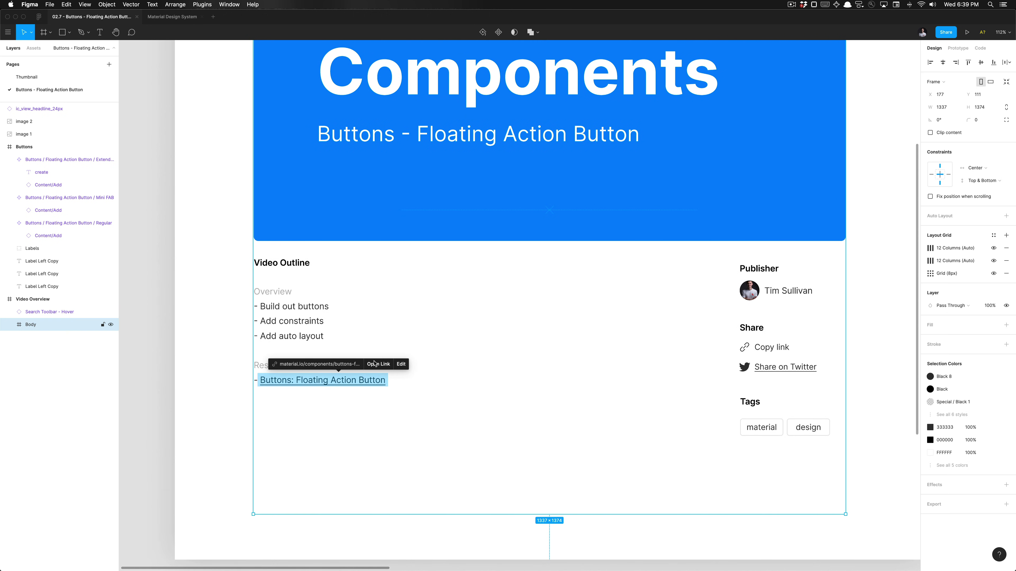
key(Escape)
scroll(193, 370, down, 8)
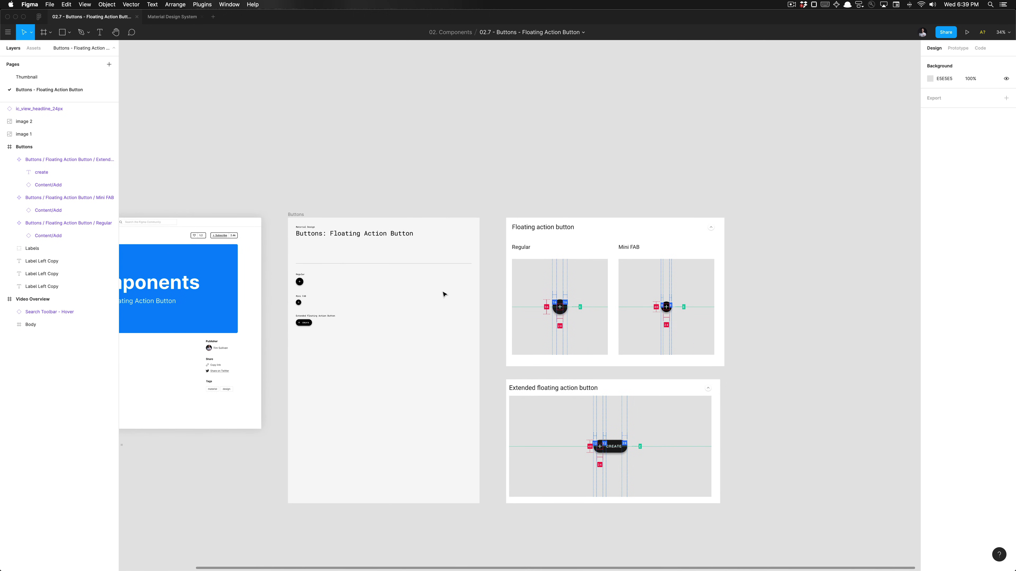
scroll(443, 294, up, 2)
Shorten the Buttons frame to 1440 × 1001 and bring up the team Libraries dialog.
click(273, 197)
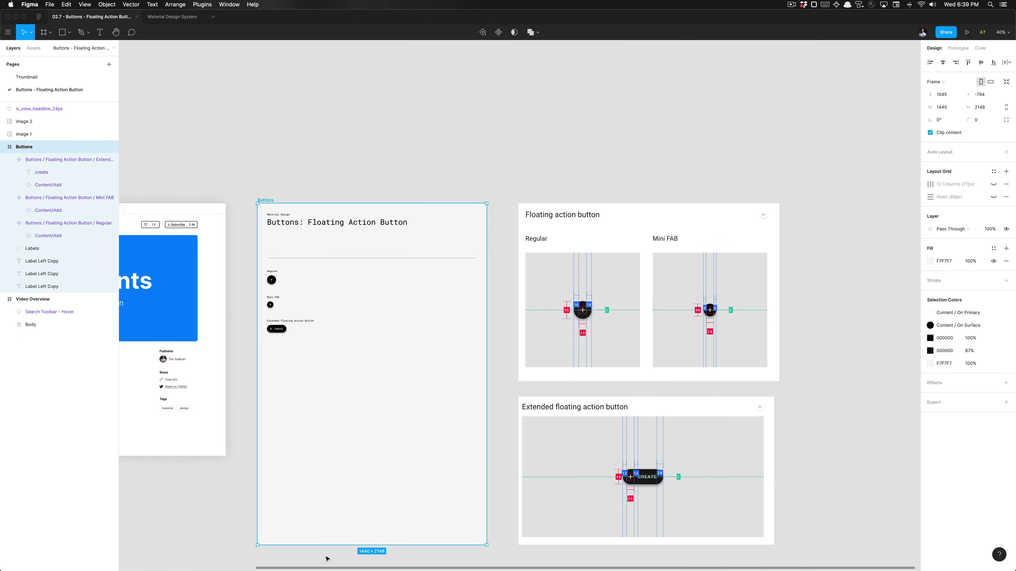
drag(325, 543, 324, 362)
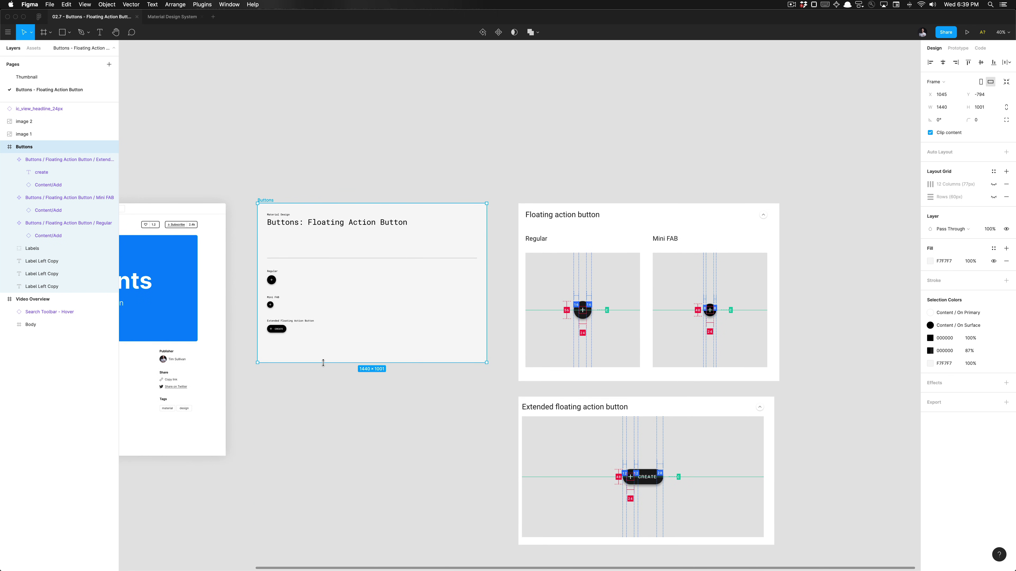
click(325, 424)
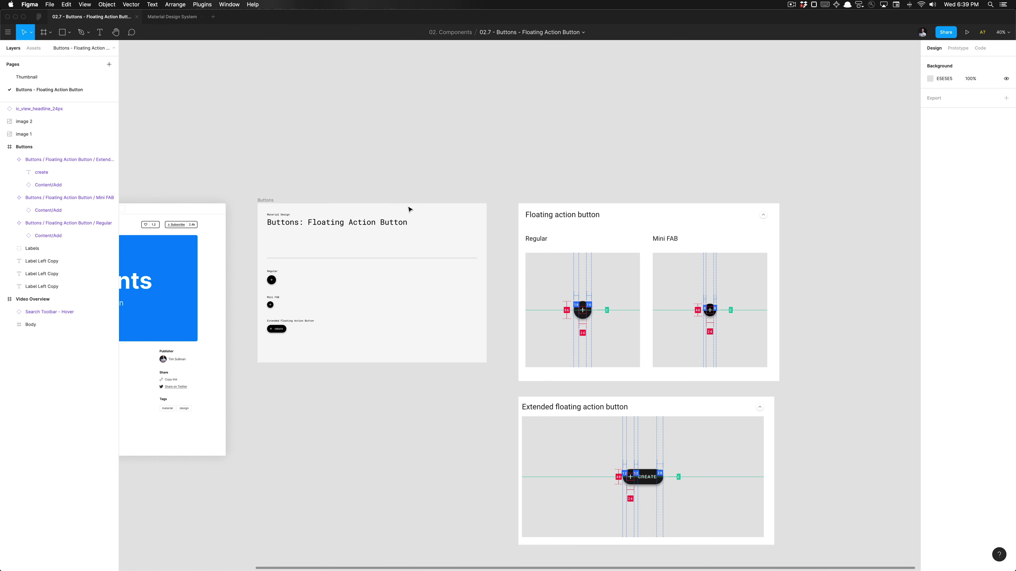
key(alt+super+o)
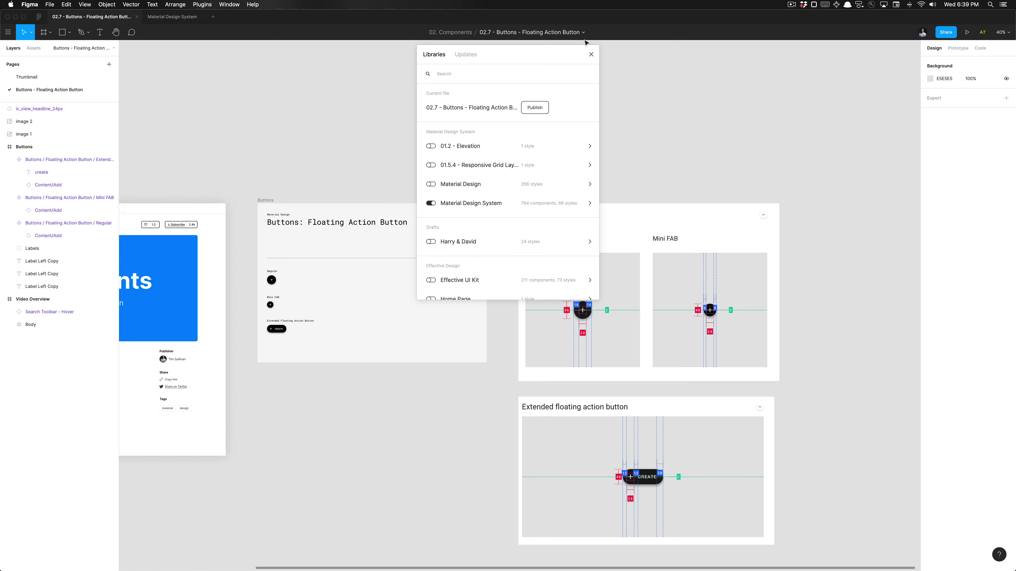
Close Libraries, browse the Material Design System file, then return to the 02.7 FAB file.
click(591, 54)
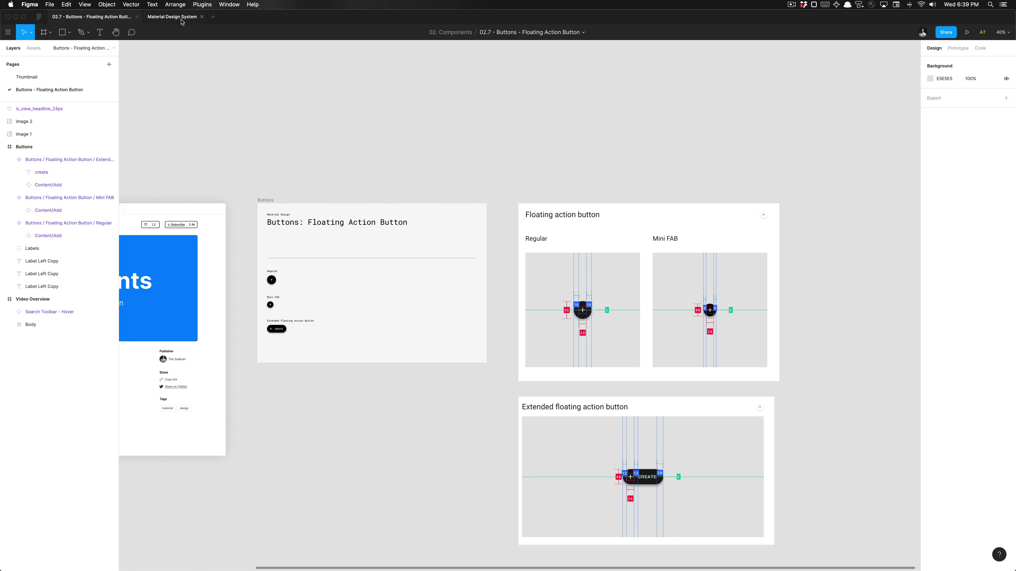
click(172, 17)
scroll(334, 190, down, 5)
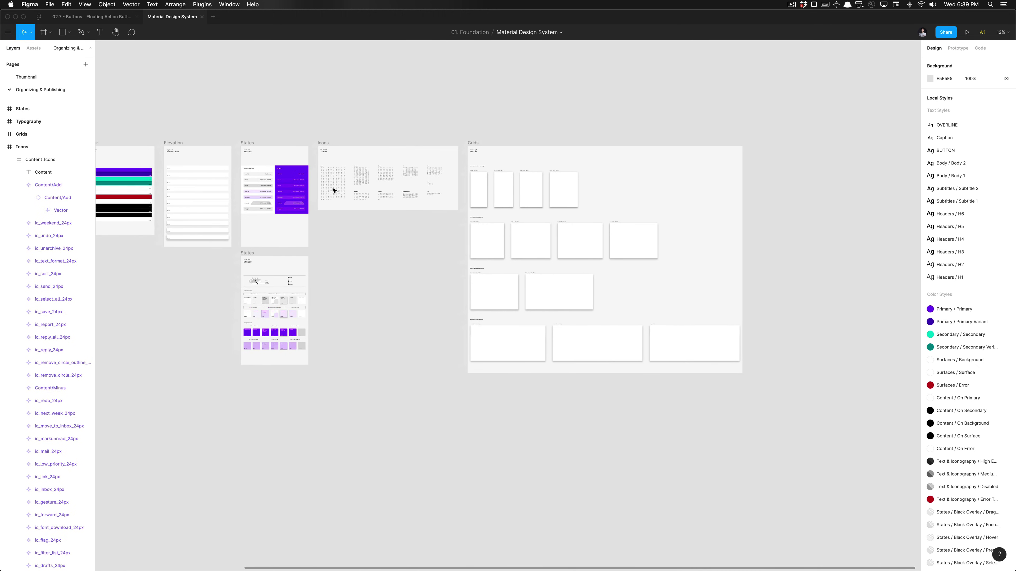
scroll(192, 315, up, 3)
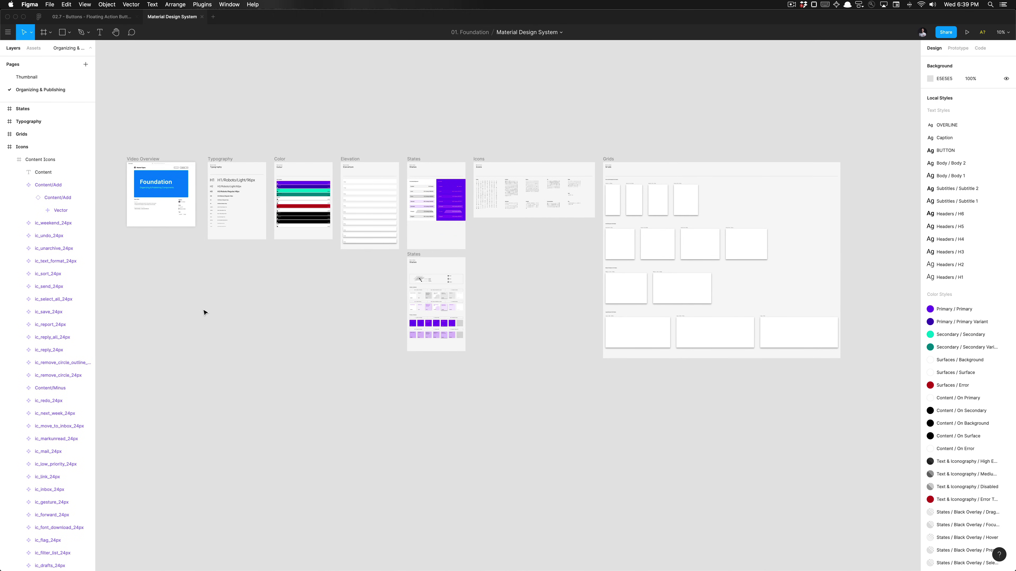
key(ctrl+shift+Tab)
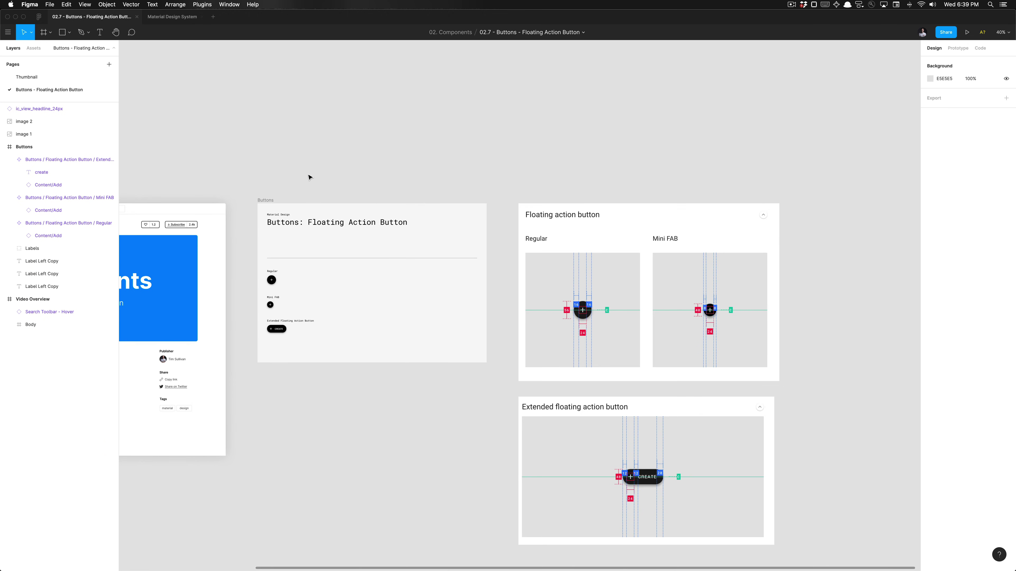
scroll(308, 177, down, 3)
scroll(309, 175, left, 6)
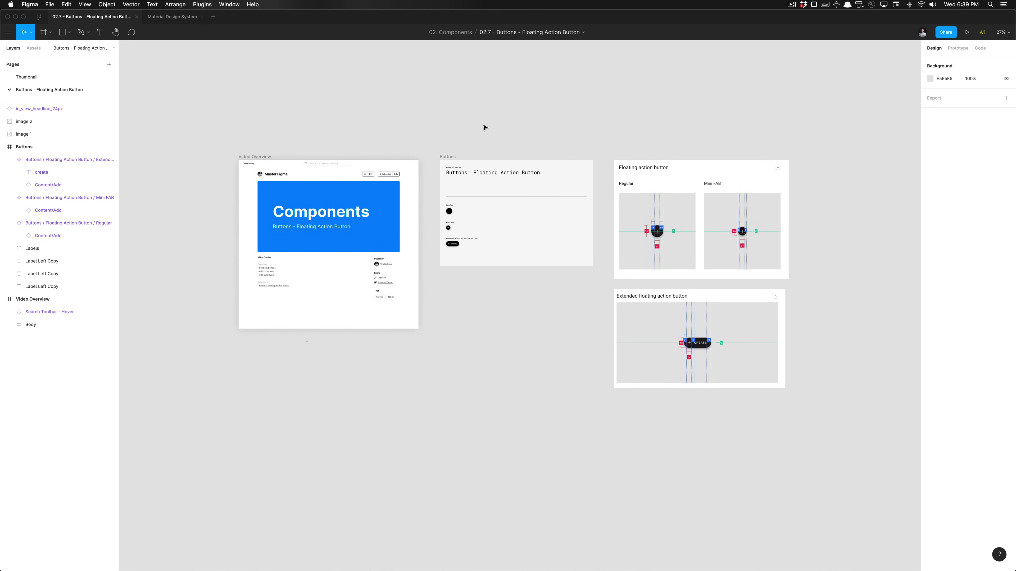
scroll(454, 164, up, 3)
scroll(455, 162, right, 2)
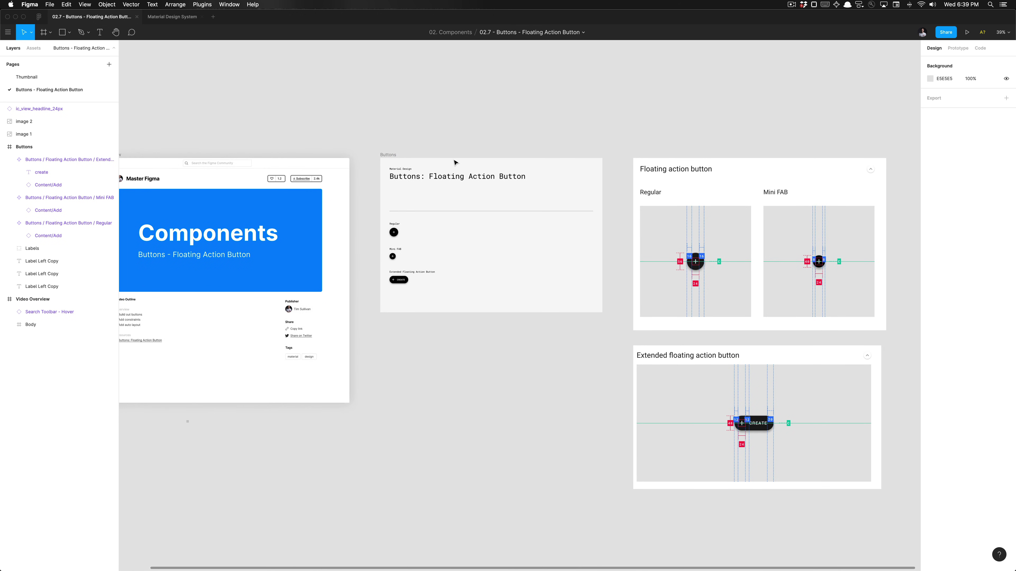
scroll(417, 197, up, 3)
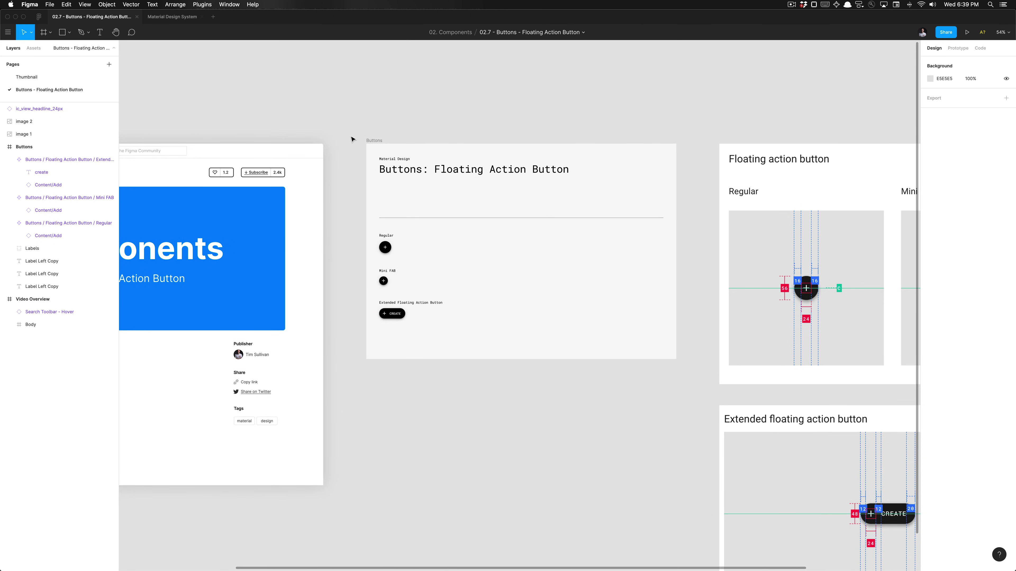
scroll(351, 139, down, 5)
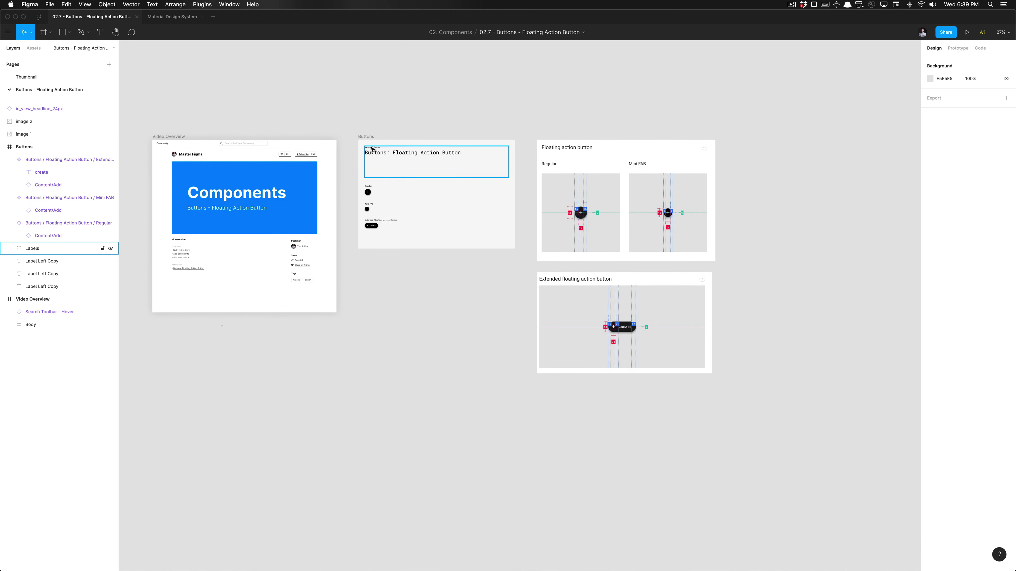